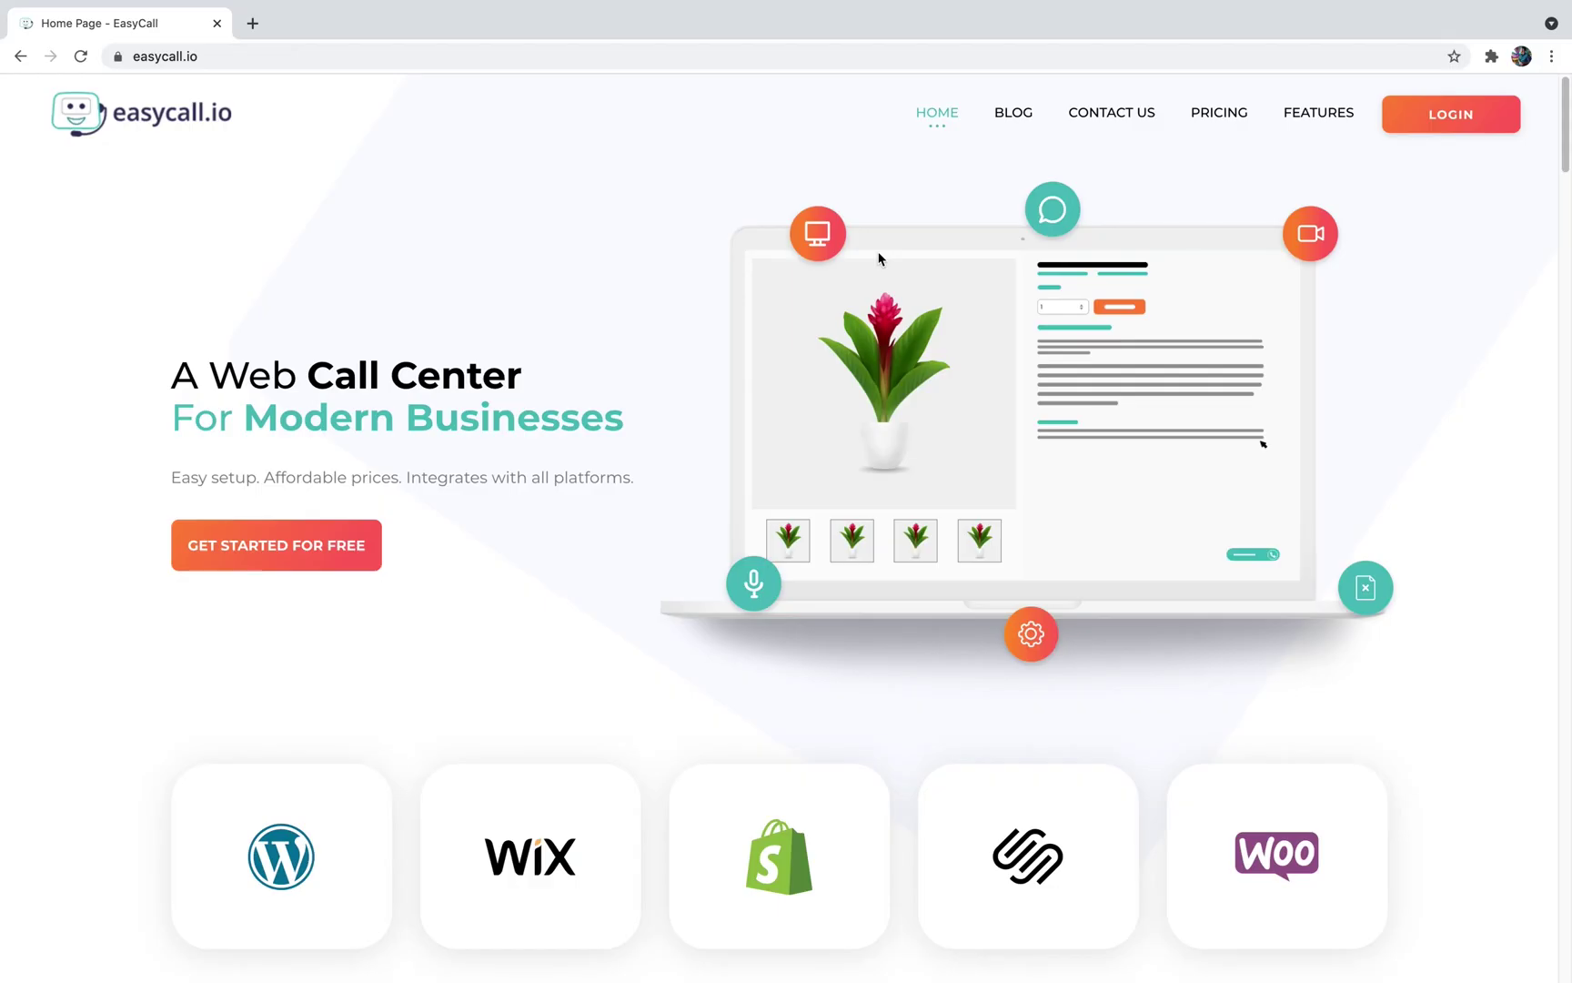
# Register a free EasyCall account with autofilled name and email and a LastPass-generated password
pyautogui.click(262, 549)
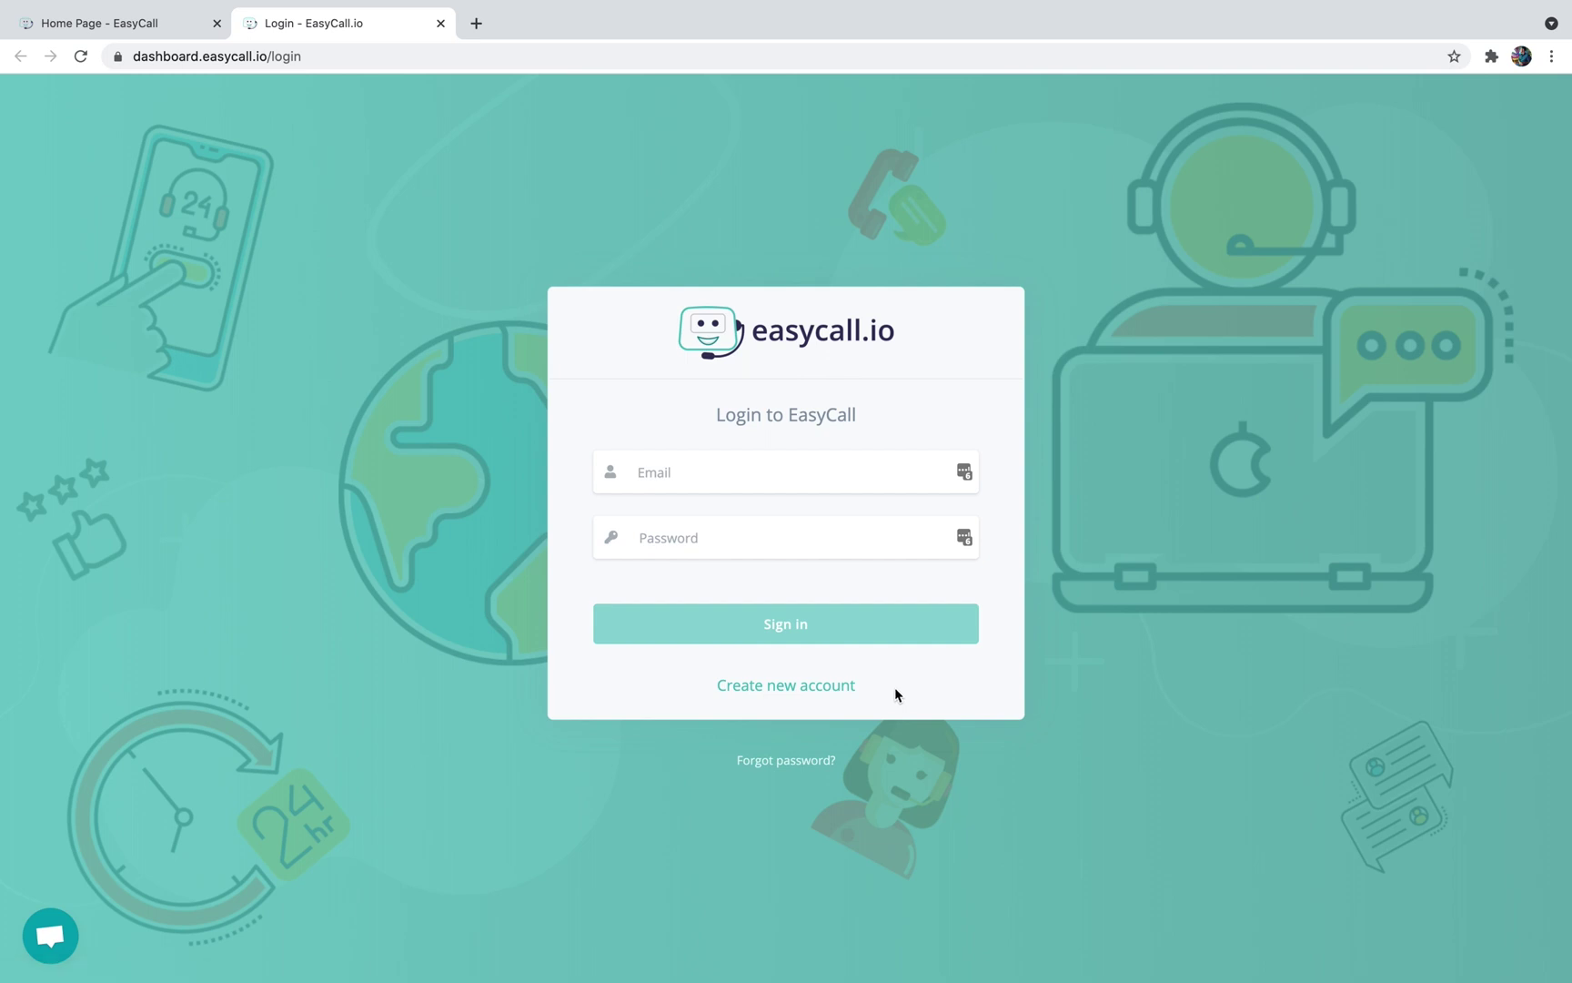
pyautogui.click(822, 689)
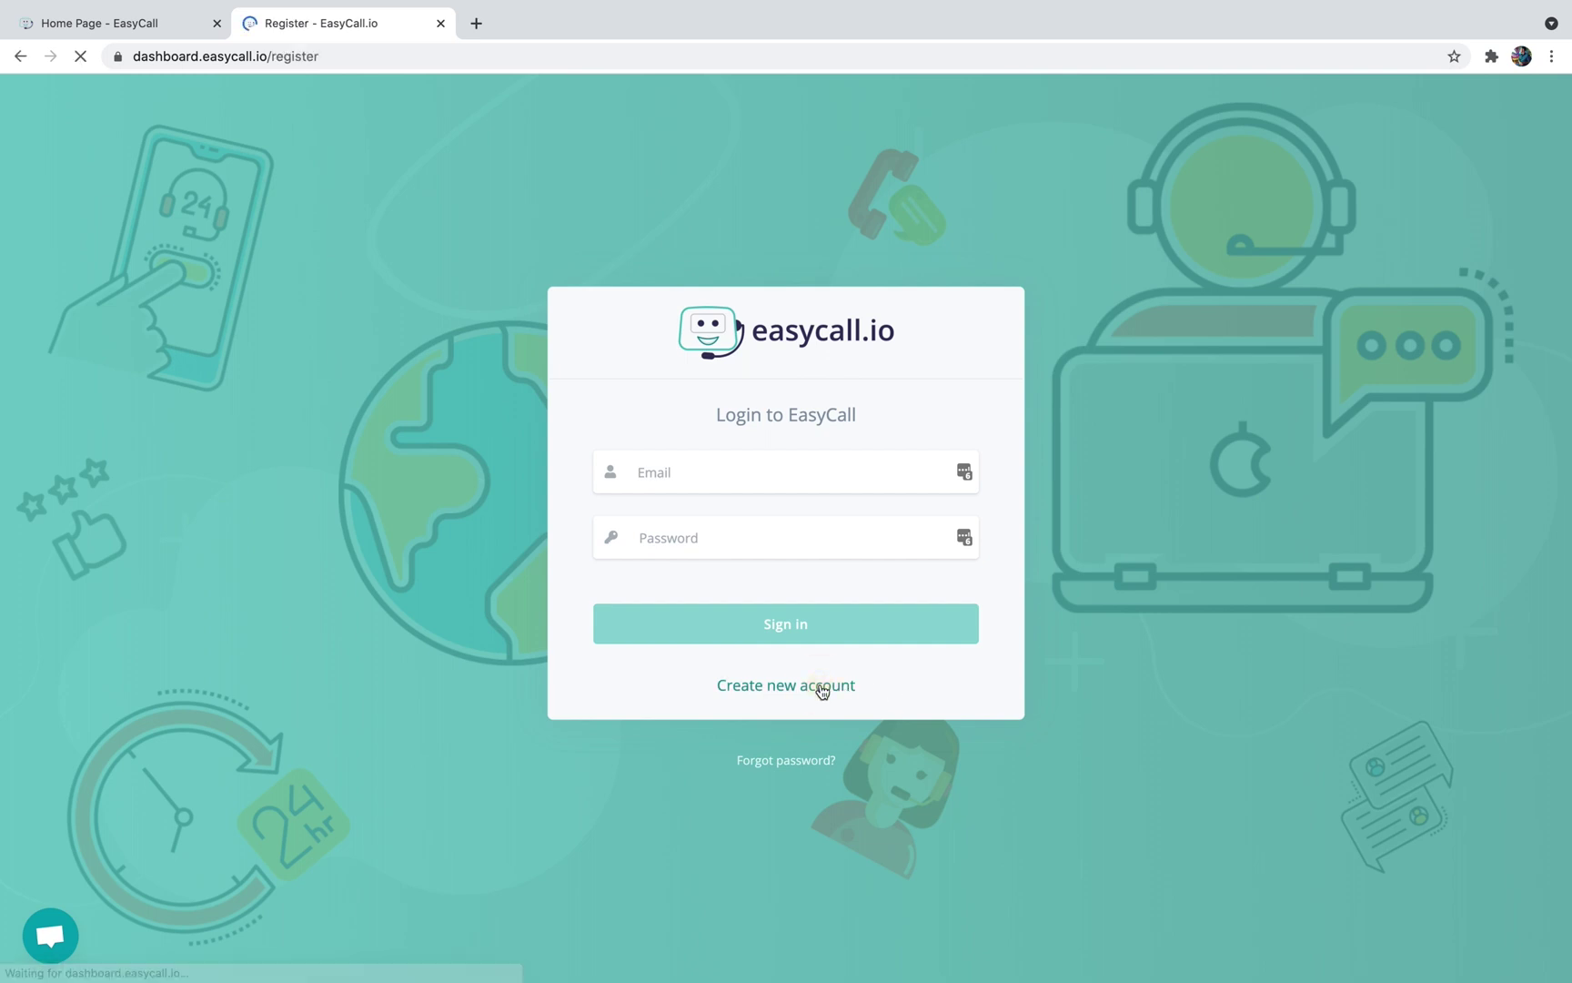
pyautogui.click(1028, 431)
pyautogui.click(1024, 463)
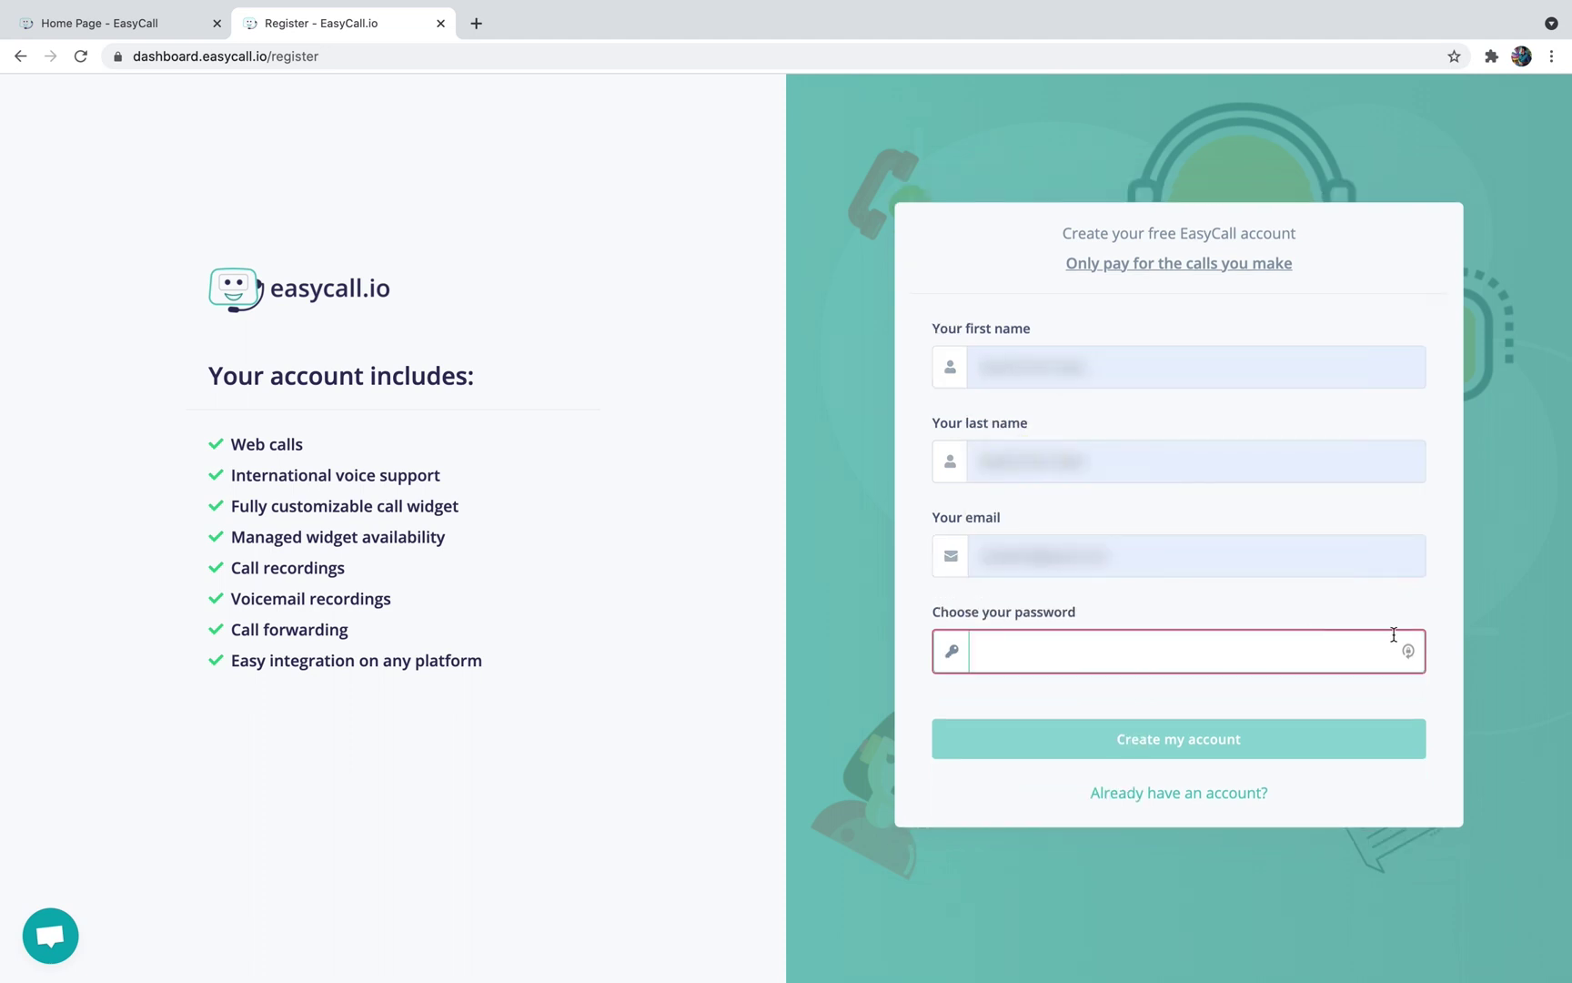
pyautogui.click(1407, 651)
pyautogui.press('super+v')
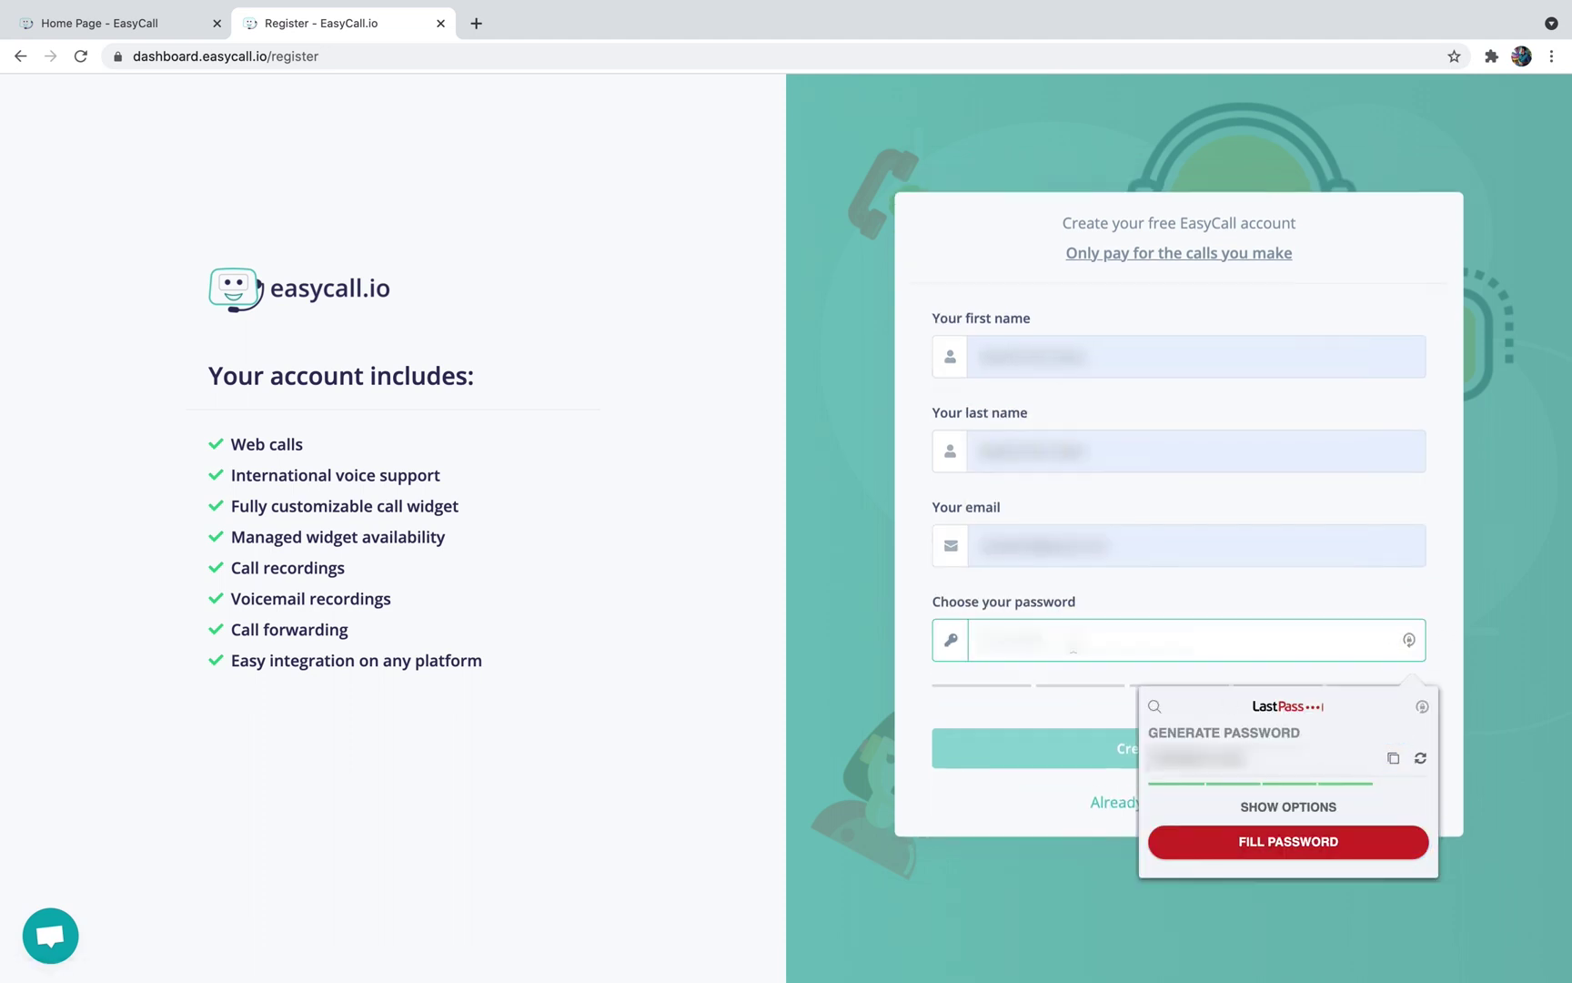
pyautogui.click(910, 627)
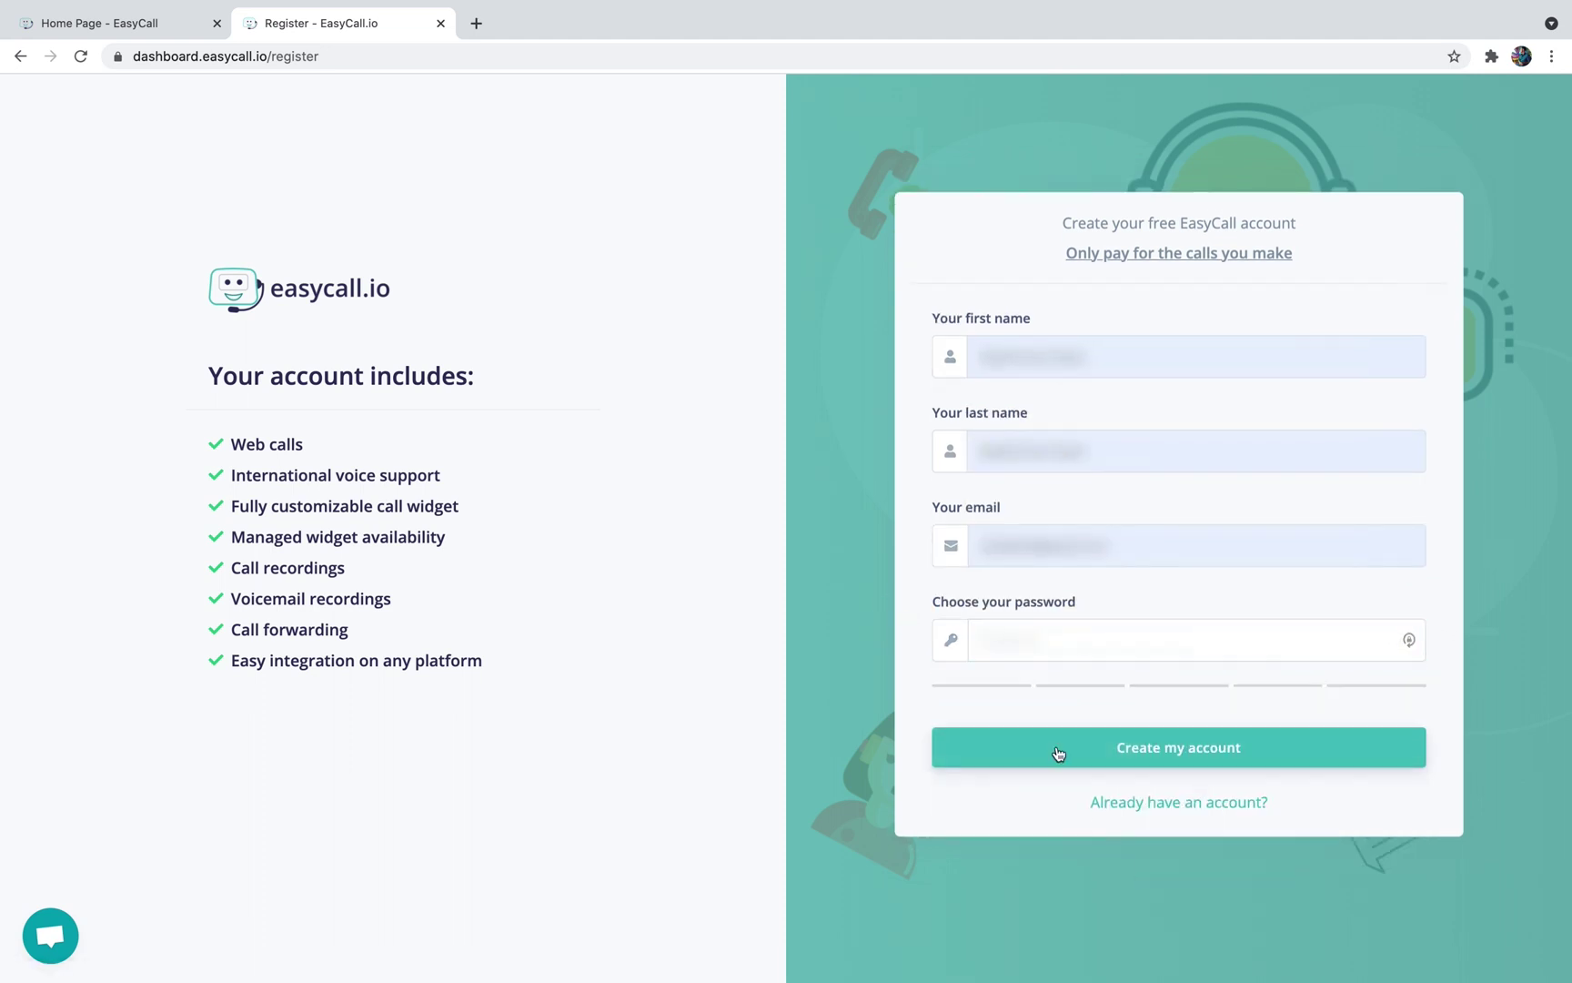
pyautogui.click(1058, 751)
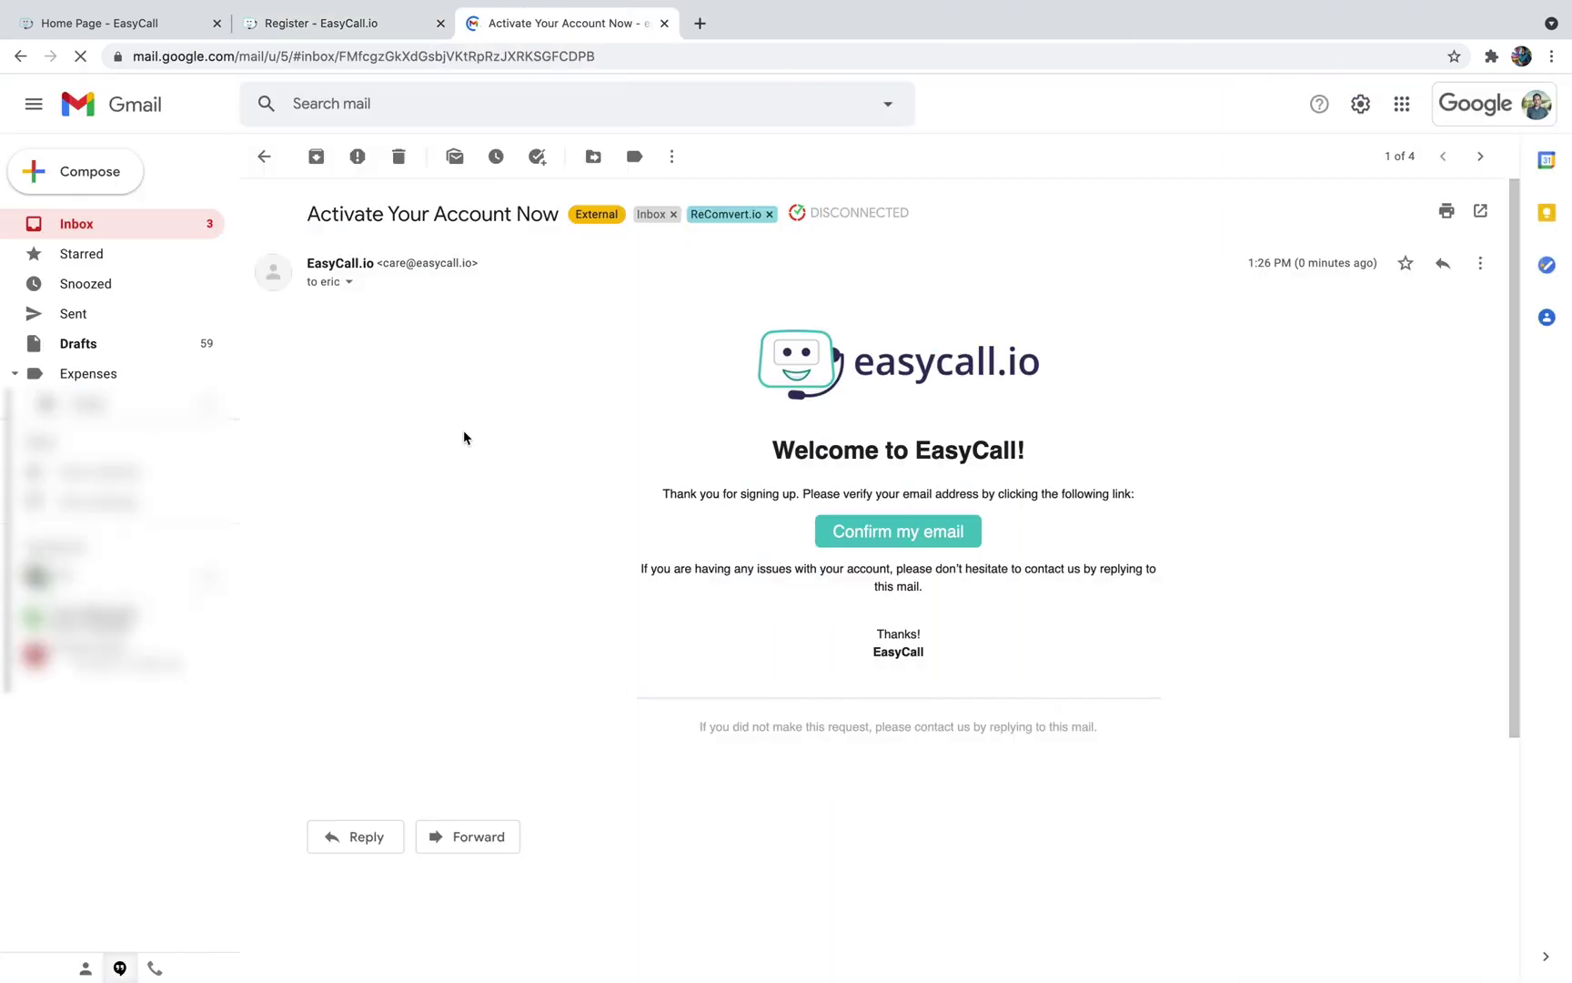
# Confirm the email address with the activation email's Confirm my email button
pyautogui.click(921, 542)
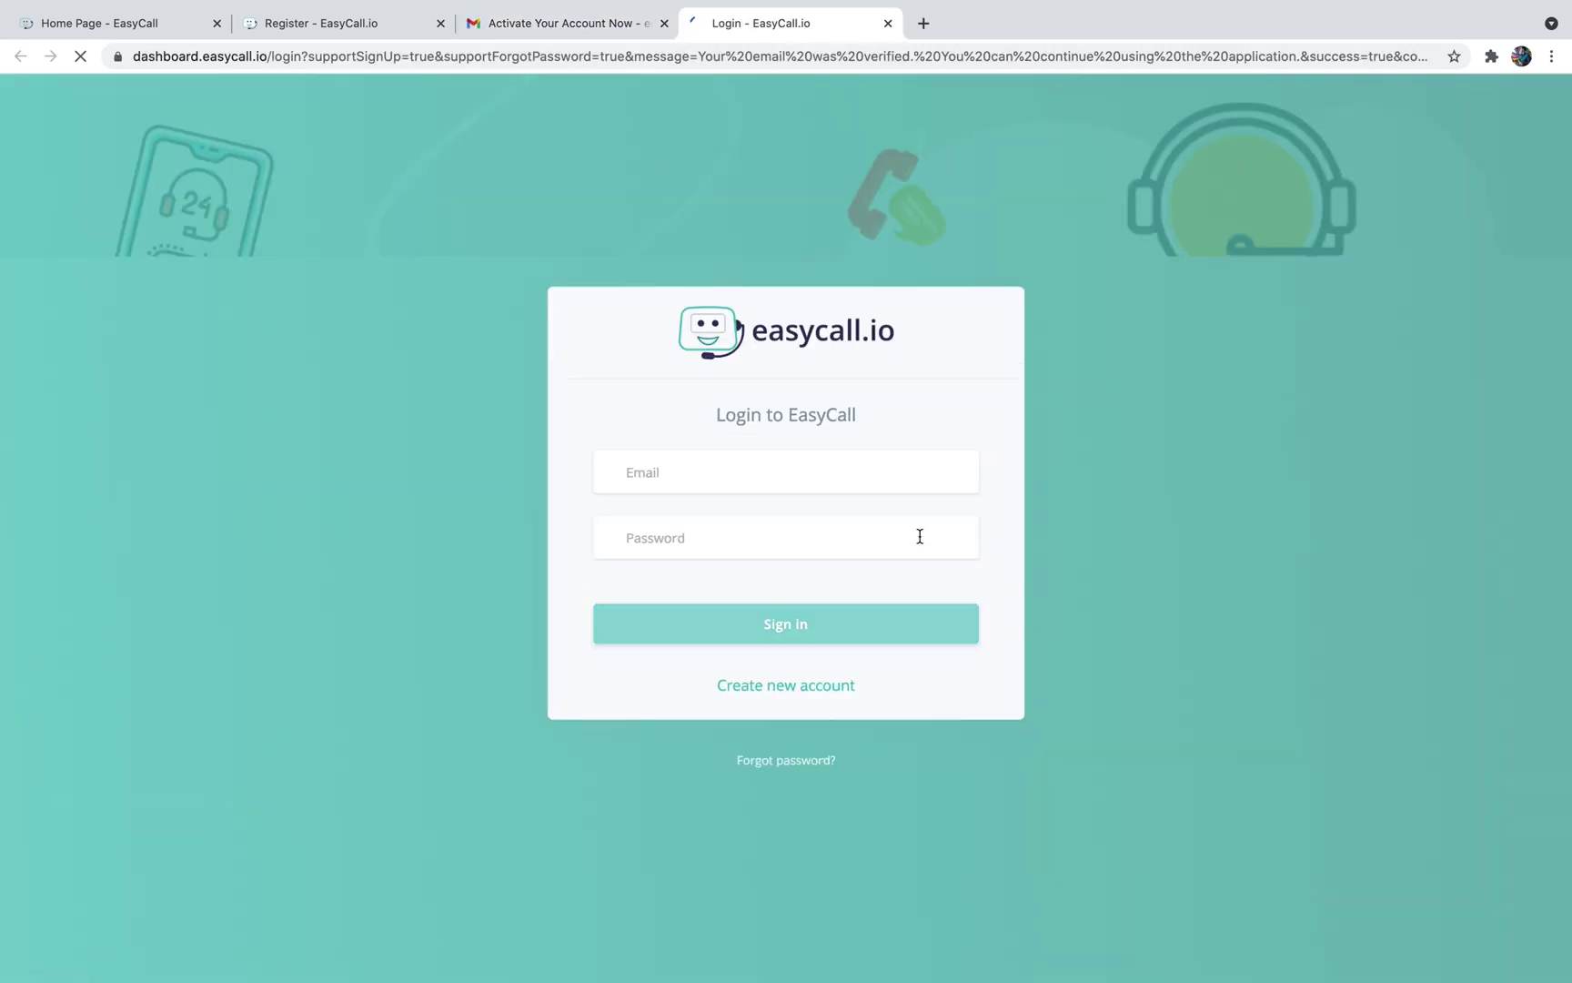
# Sign in to EasyCall using the saved LastPass login
pyautogui.click(966, 478)
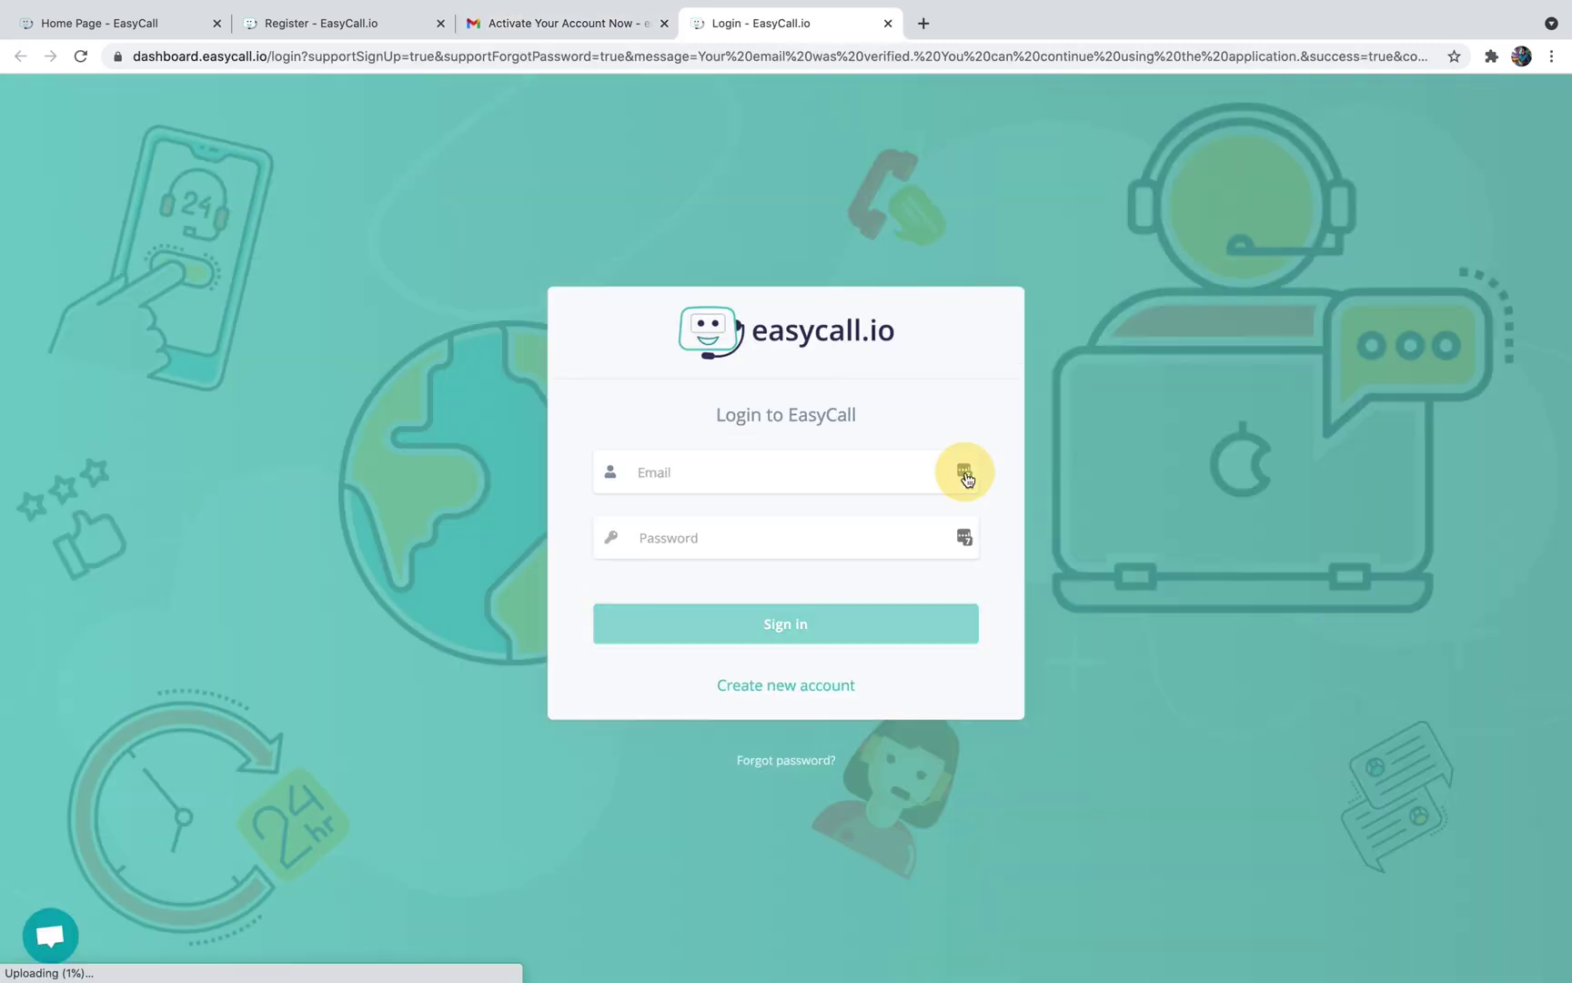
pyautogui.click(786, 715)
pyautogui.click(772, 628)
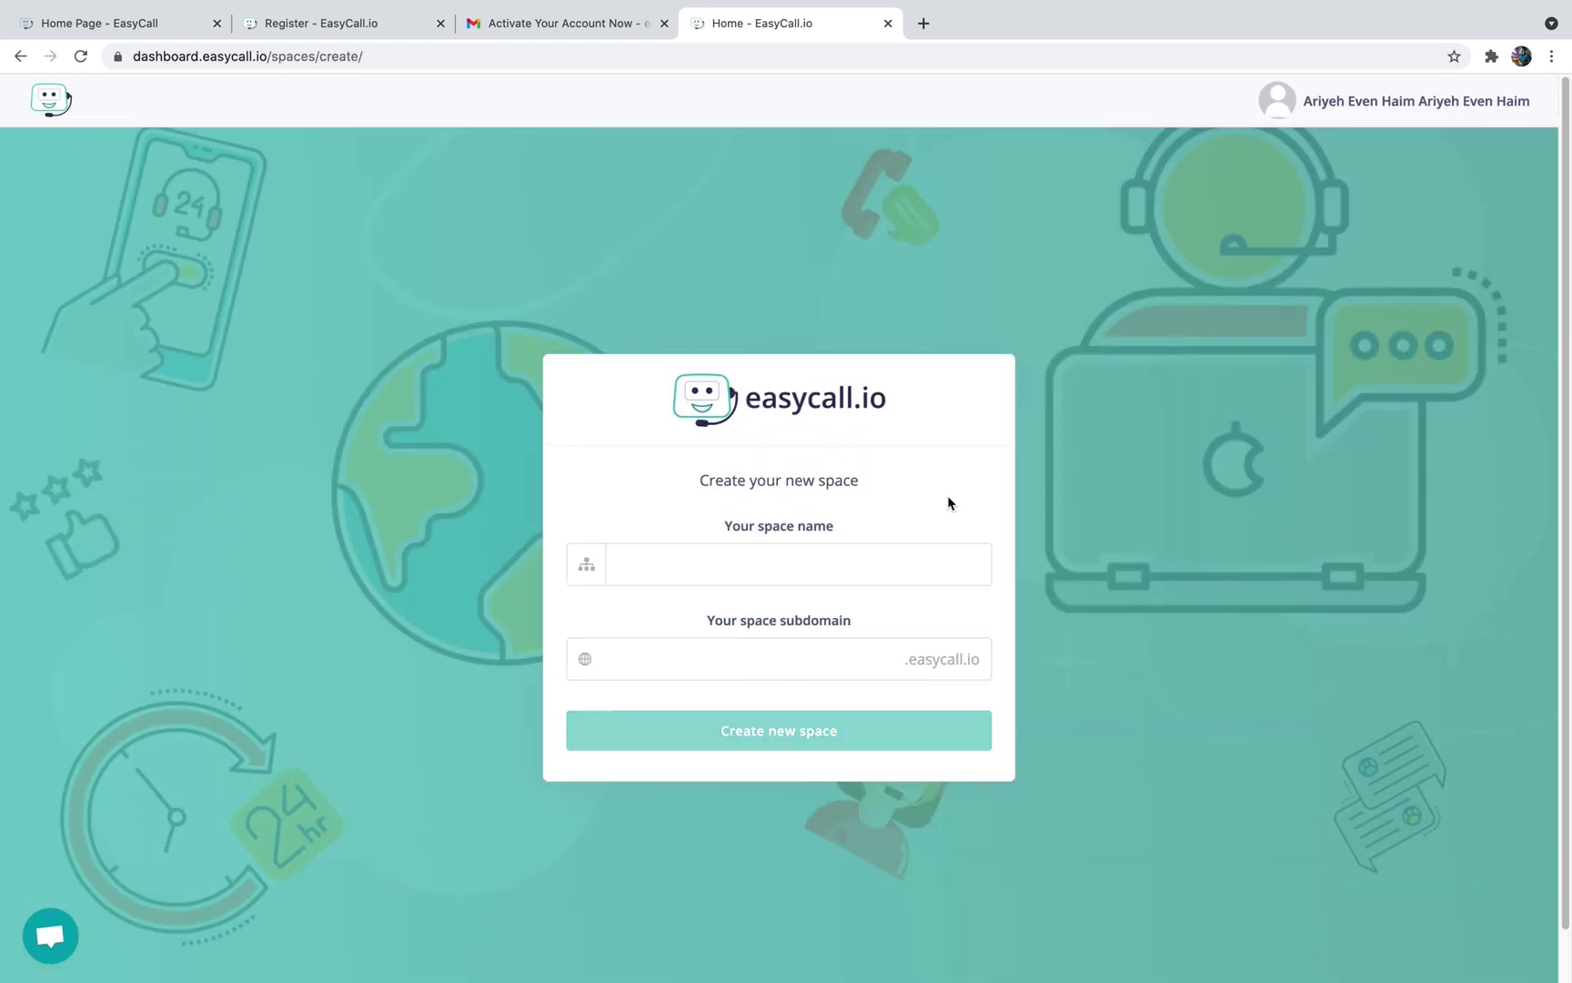
# Create a space named easycalltest, copying the name into the subdomain field
pyautogui.click(859, 556)
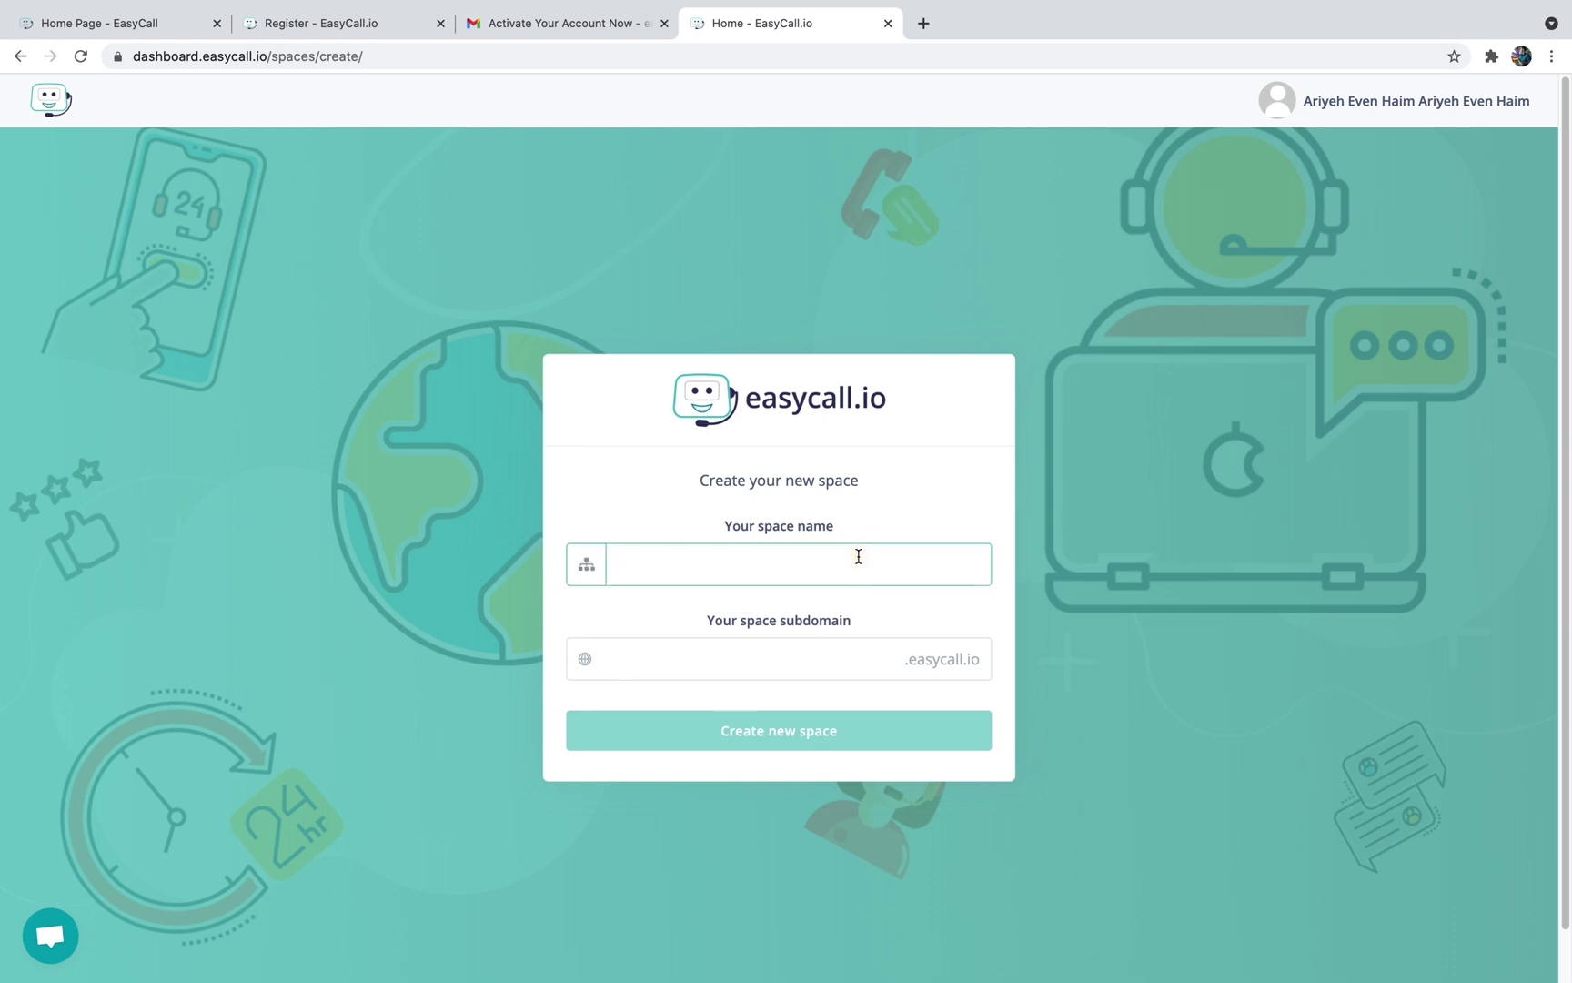
pyautogui.write('easycalltest')
pyautogui.doubleClick(668, 564)
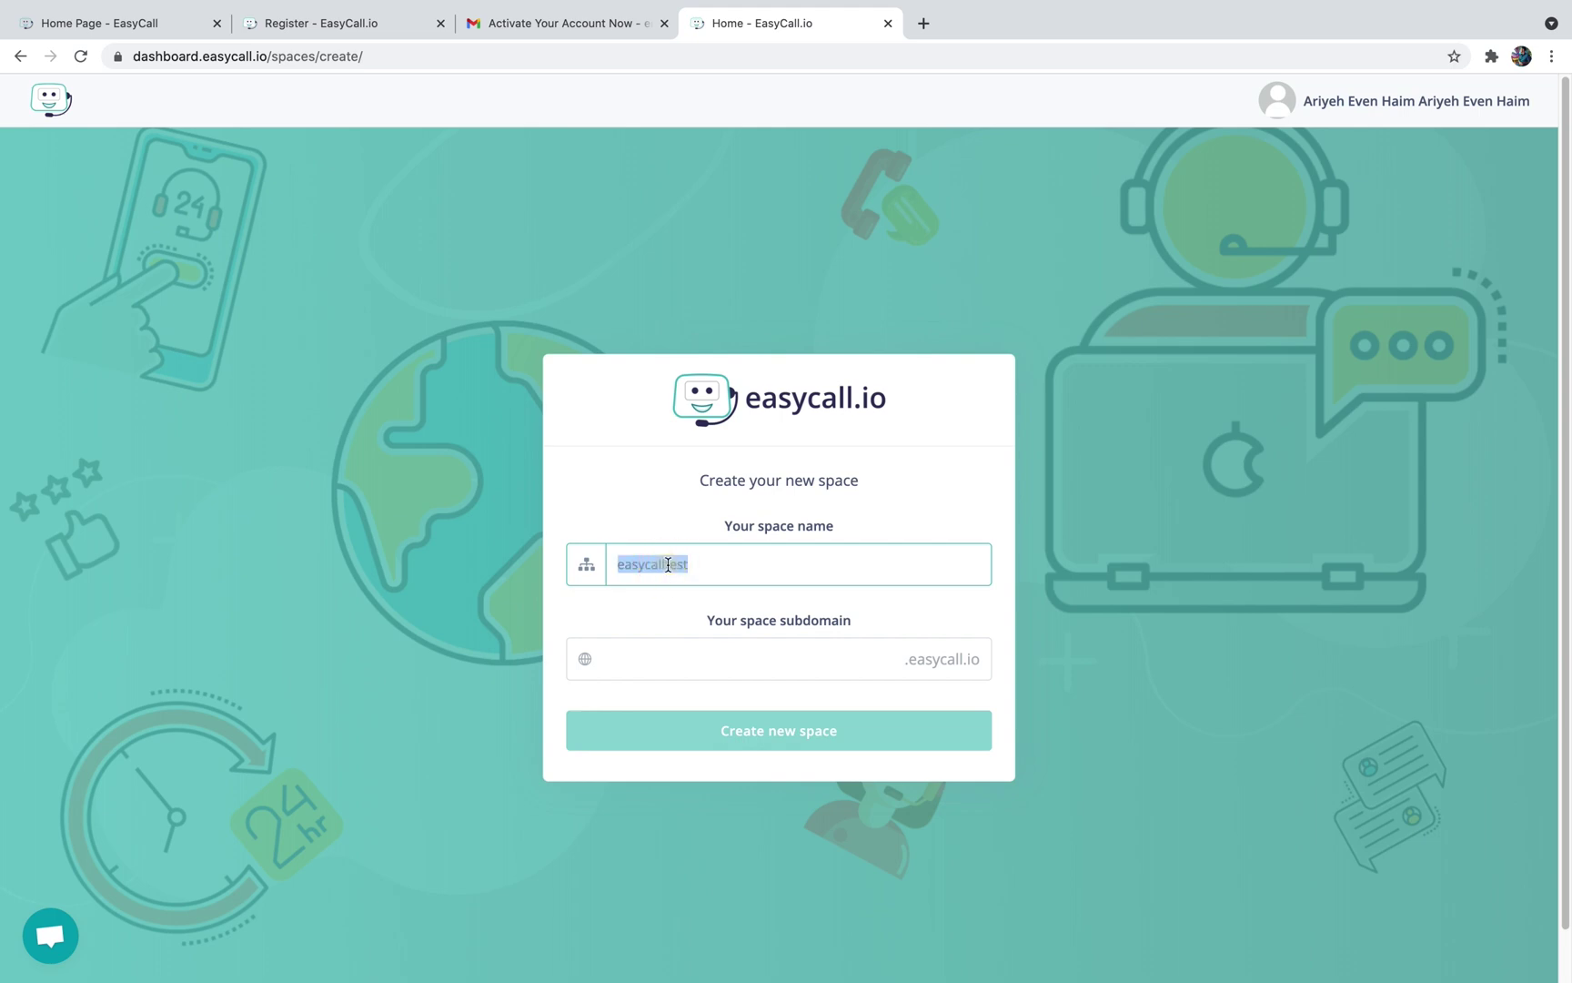
pyautogui.press('super+c')
pyautogui.click(666, 656)
pyautogui.press('super+v')
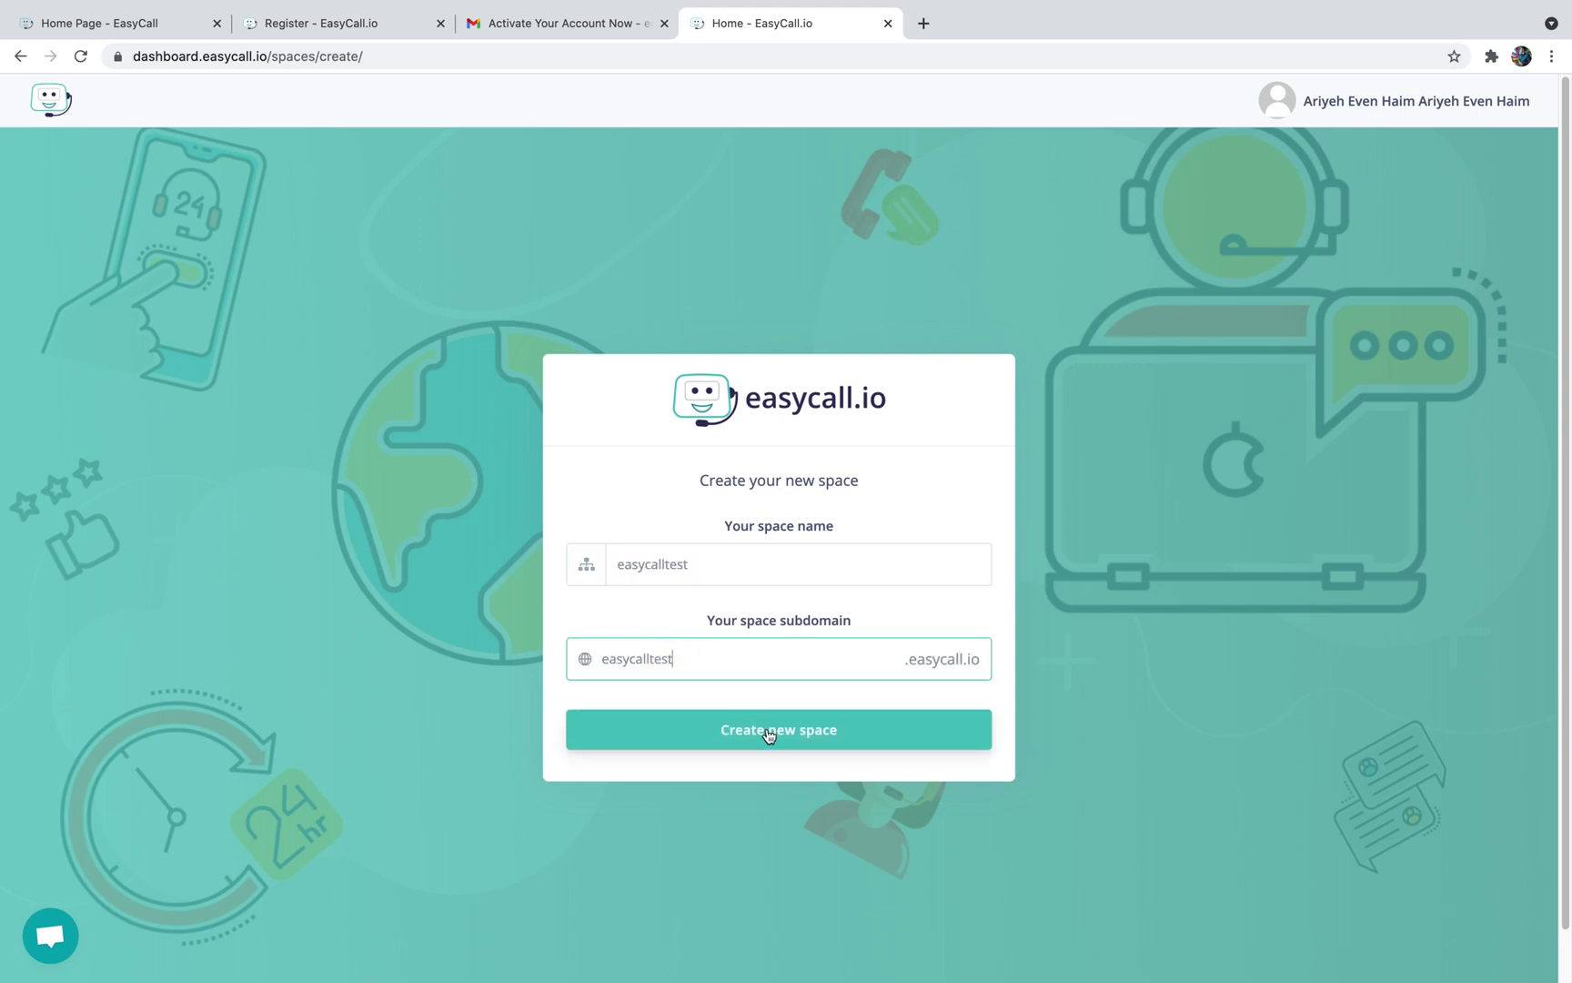
pyautogui.click(769, 731)
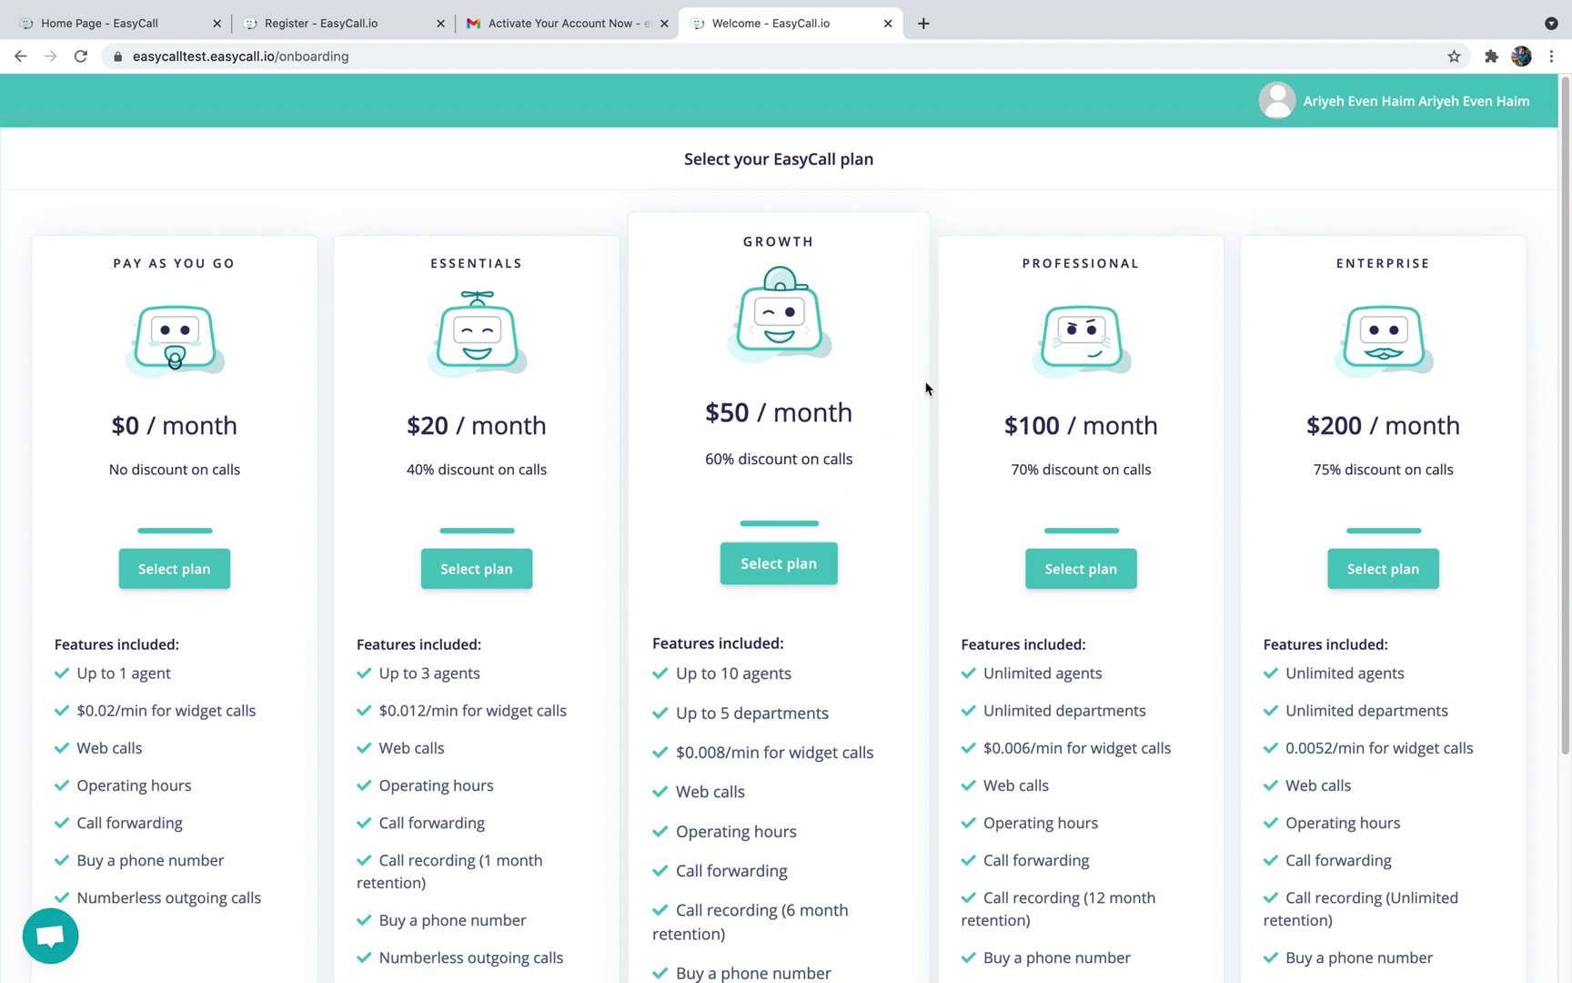
# Choose the GROWTH plan at $50 per month and complete the card checkout
pyautogui.scroll(-2, 925, 387)
pyautogui.scroll(-1, 925, 389)
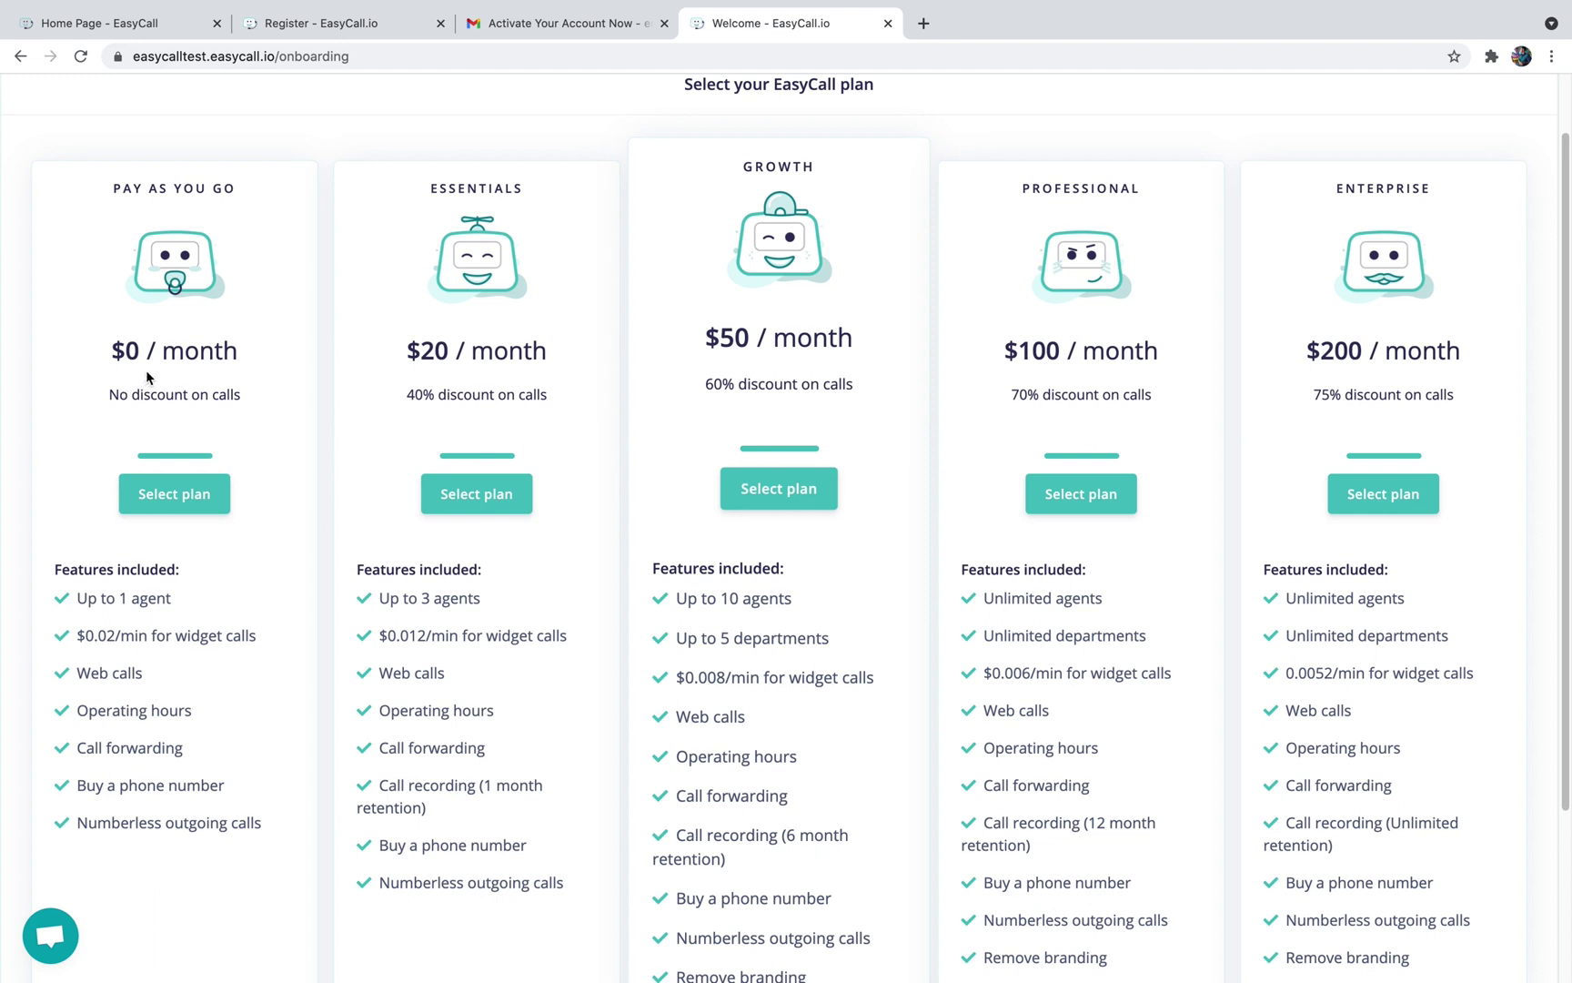
pyautogui.click(778, 492)
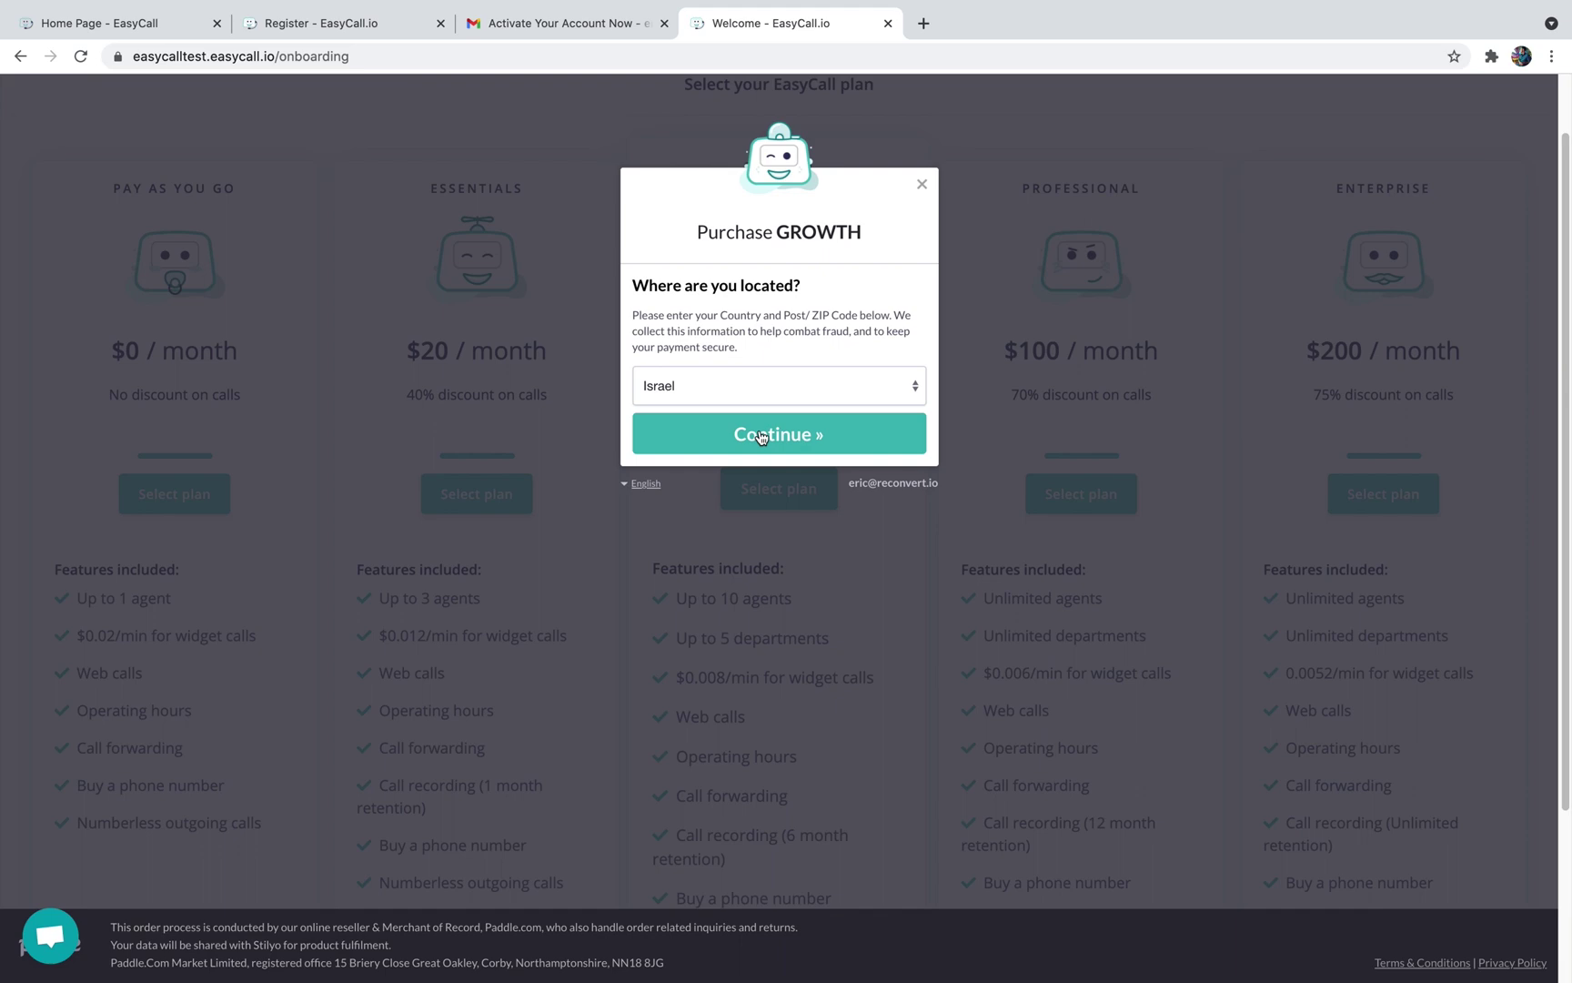
pyautogui.click(762, 437)
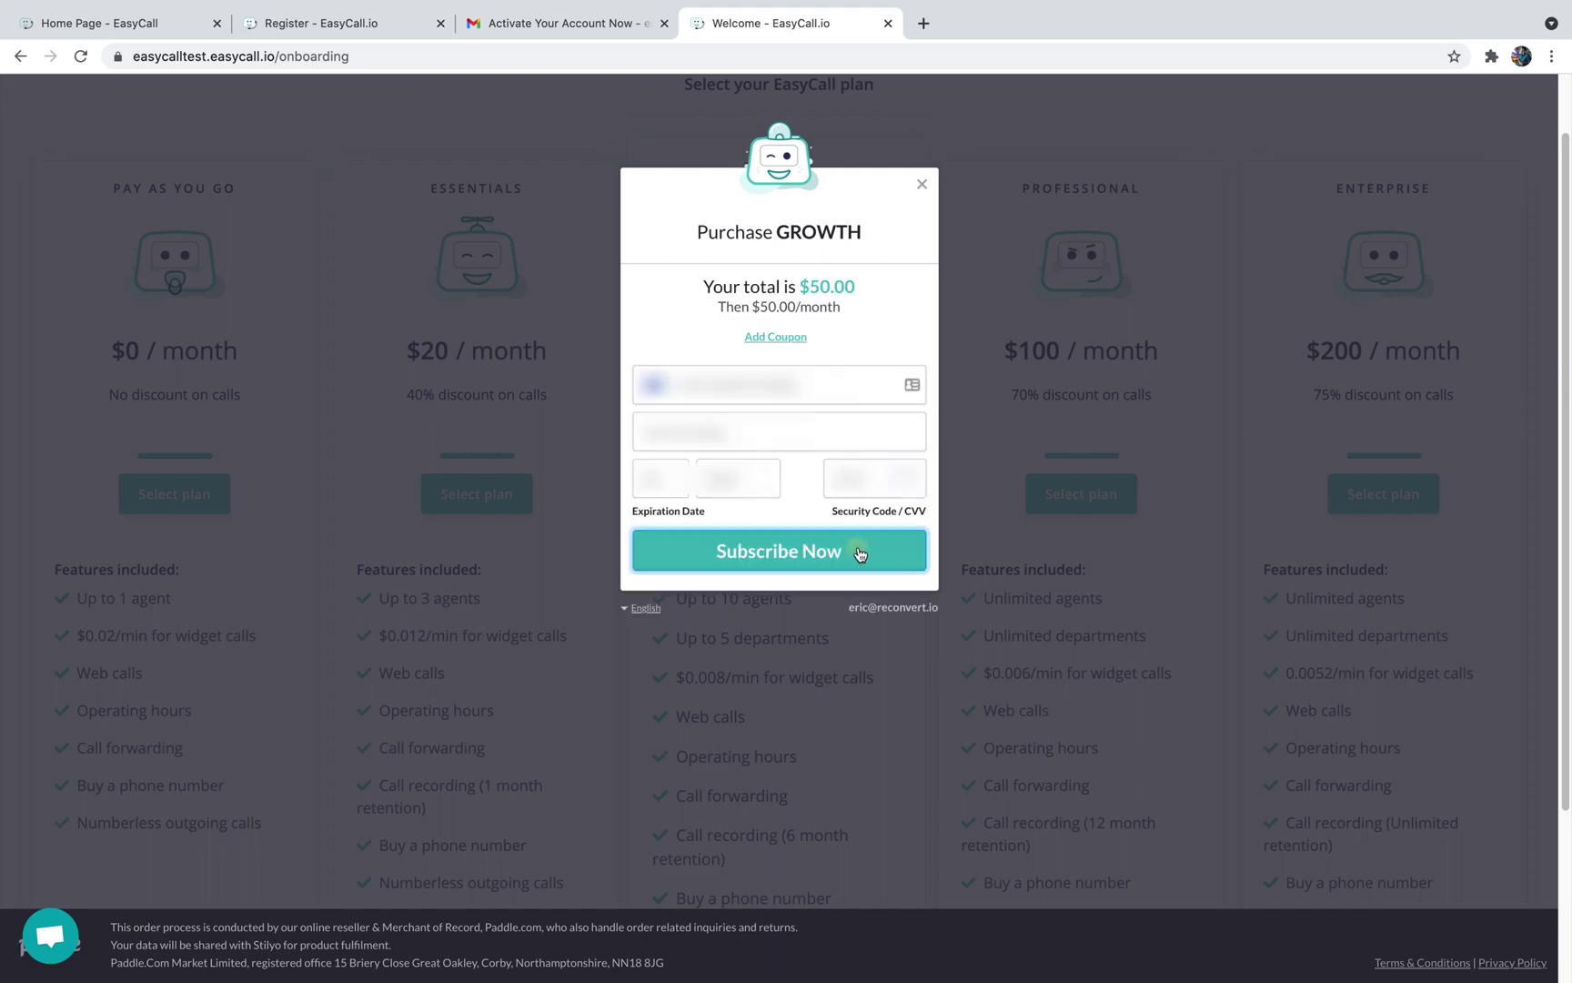
pyautogui.click(859, 550)
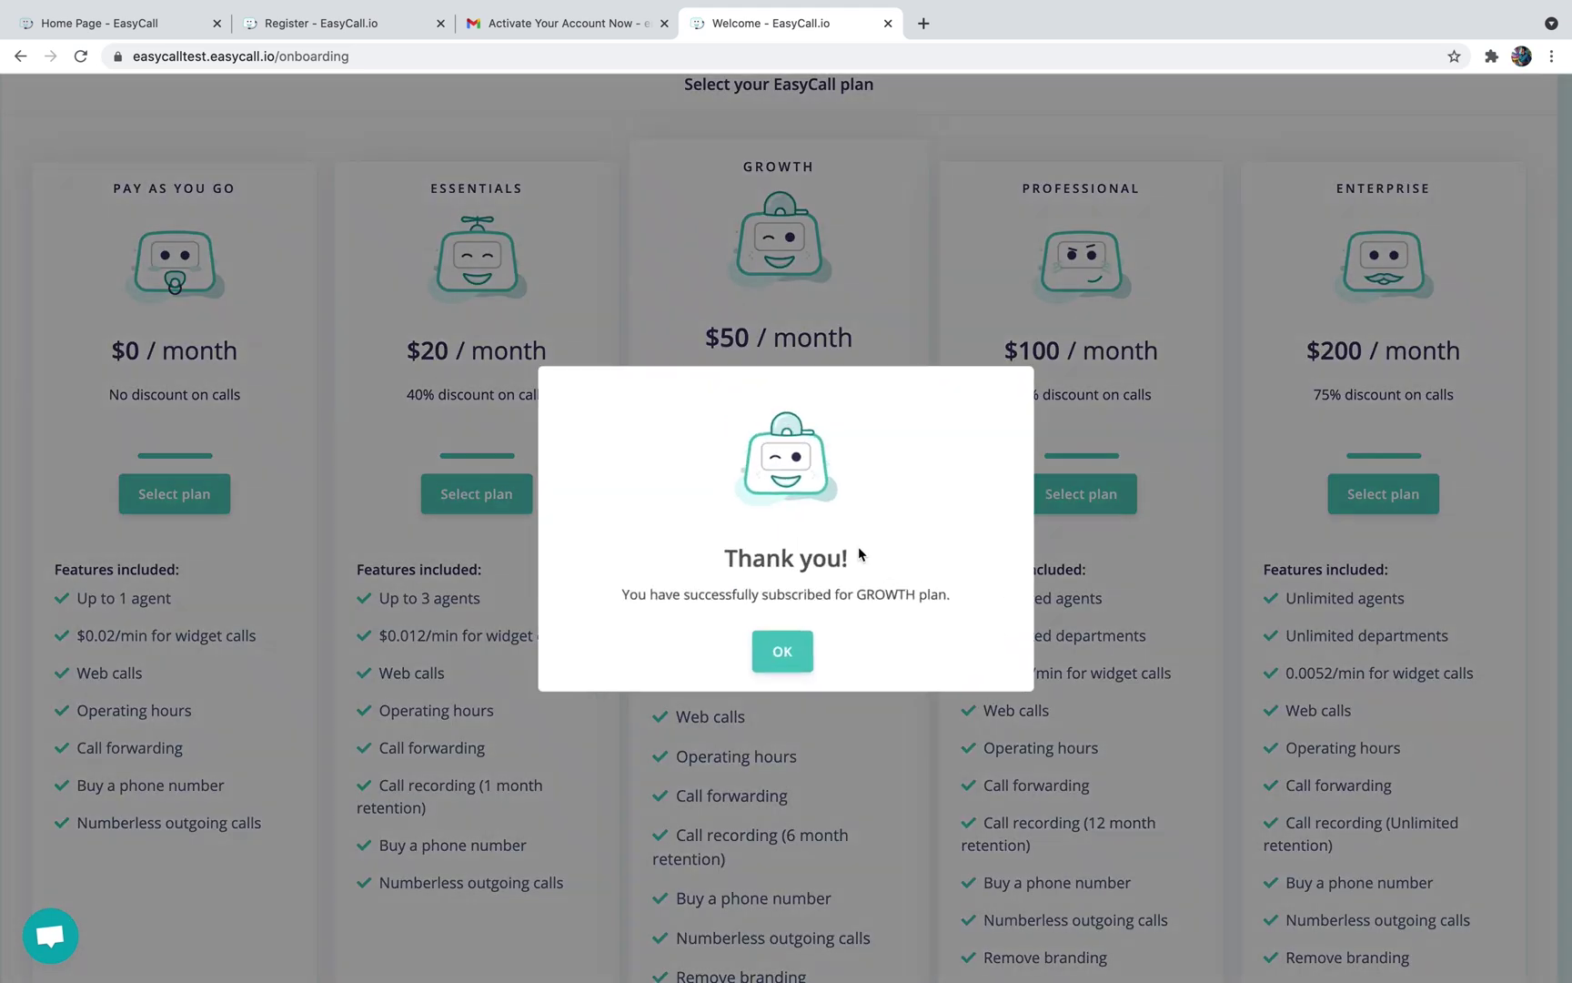
pyautogui.click(778, 648)
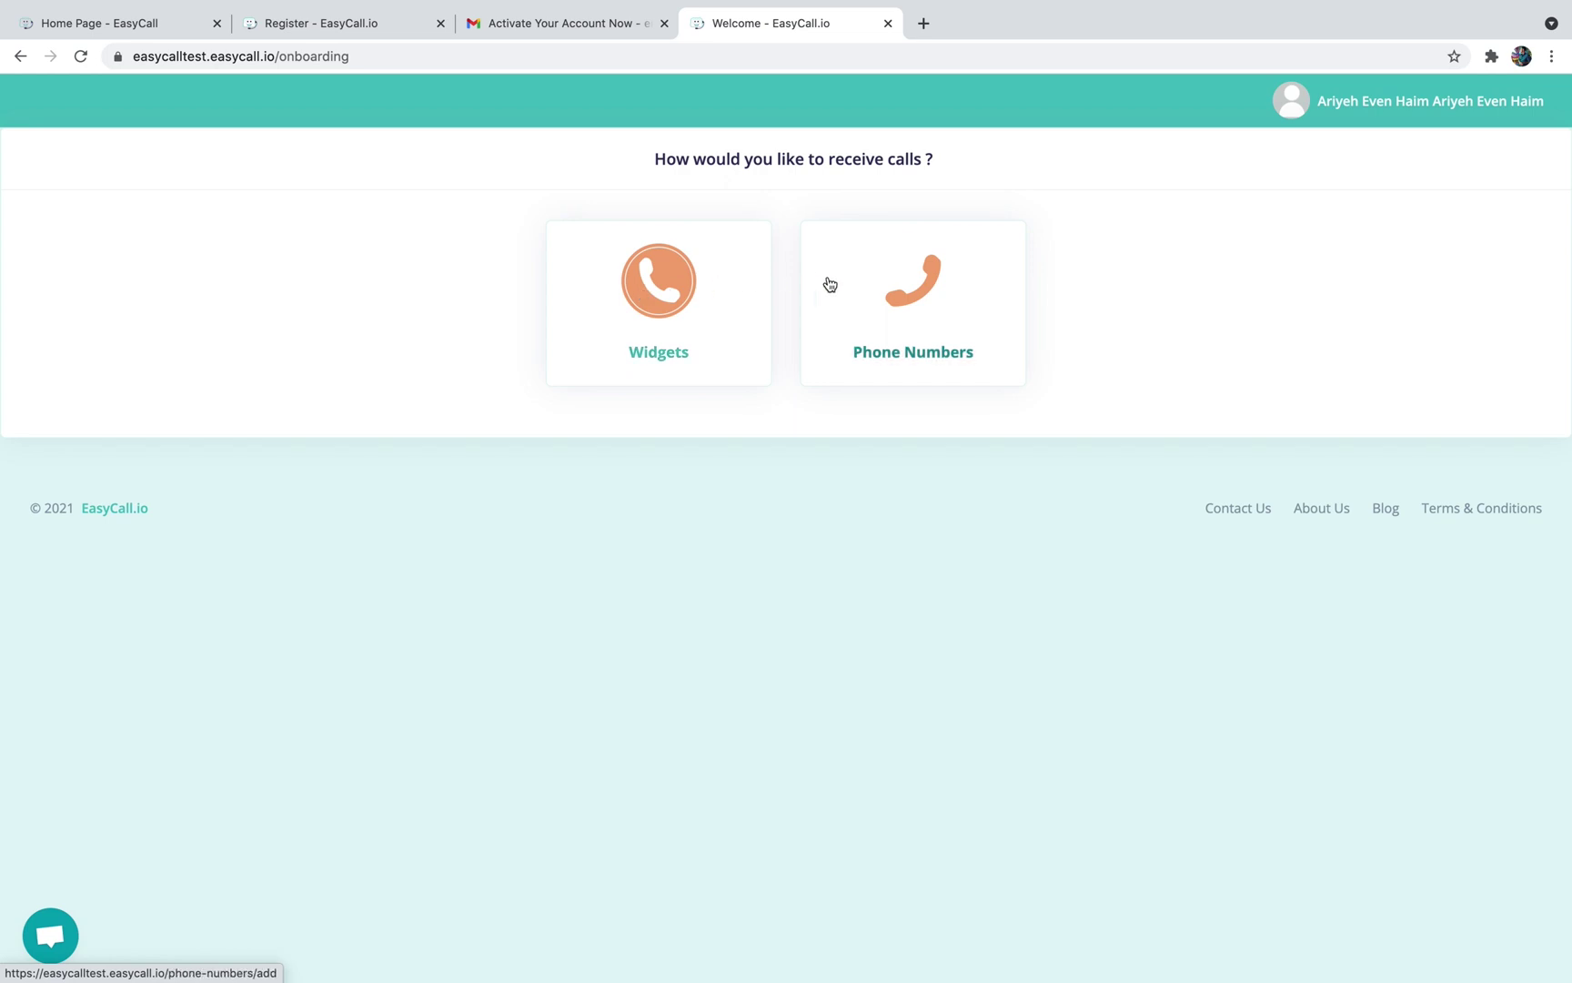
# Pick Phone Numbers on the 'How would you like to receive calls?' page
pyautogui.click(887, 281)
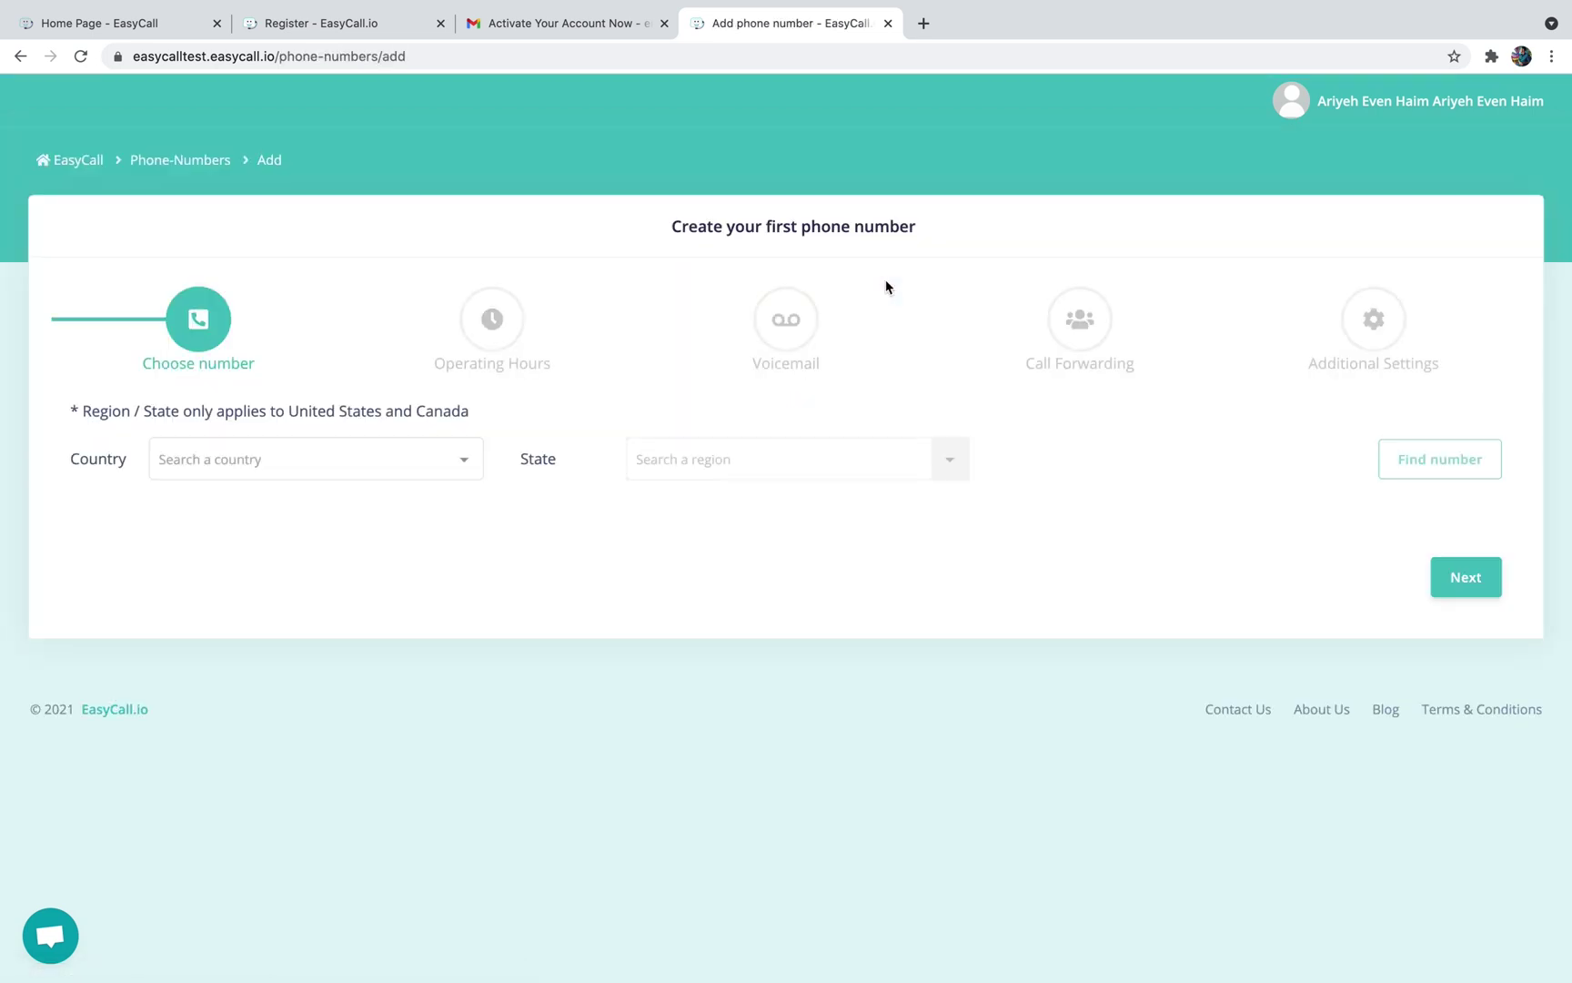
# Set the number's country to United States and state to Arizona
pyautogui.click(353, 458)
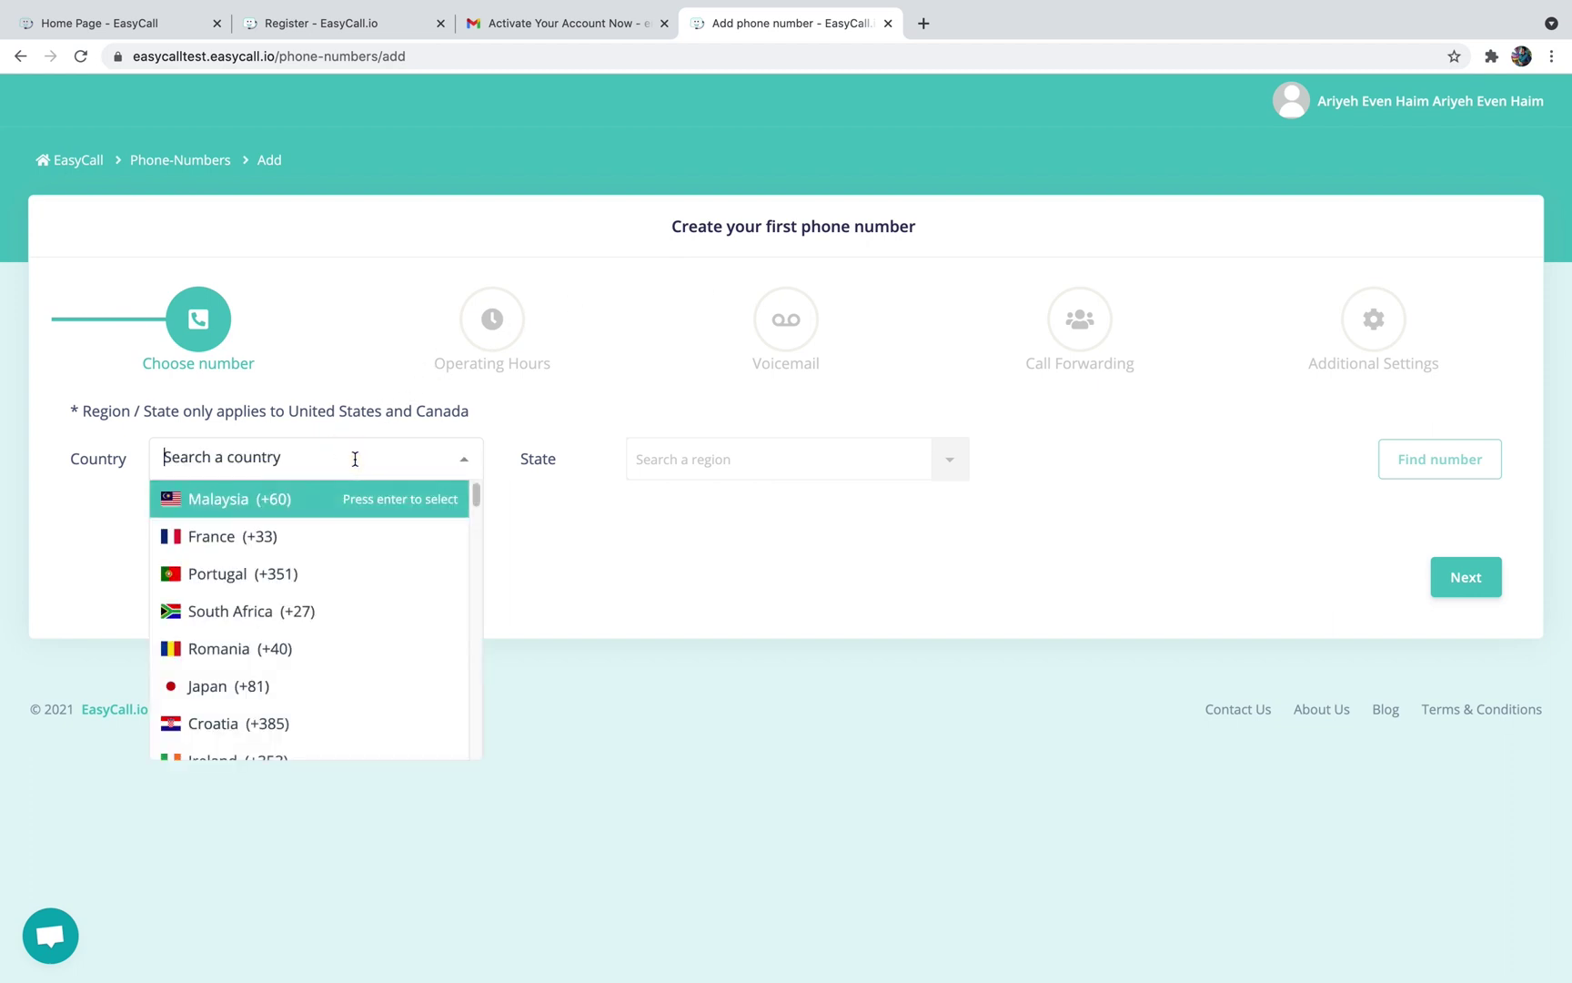
pyautogui.write('uni')
pyautogui.click(316, 495)
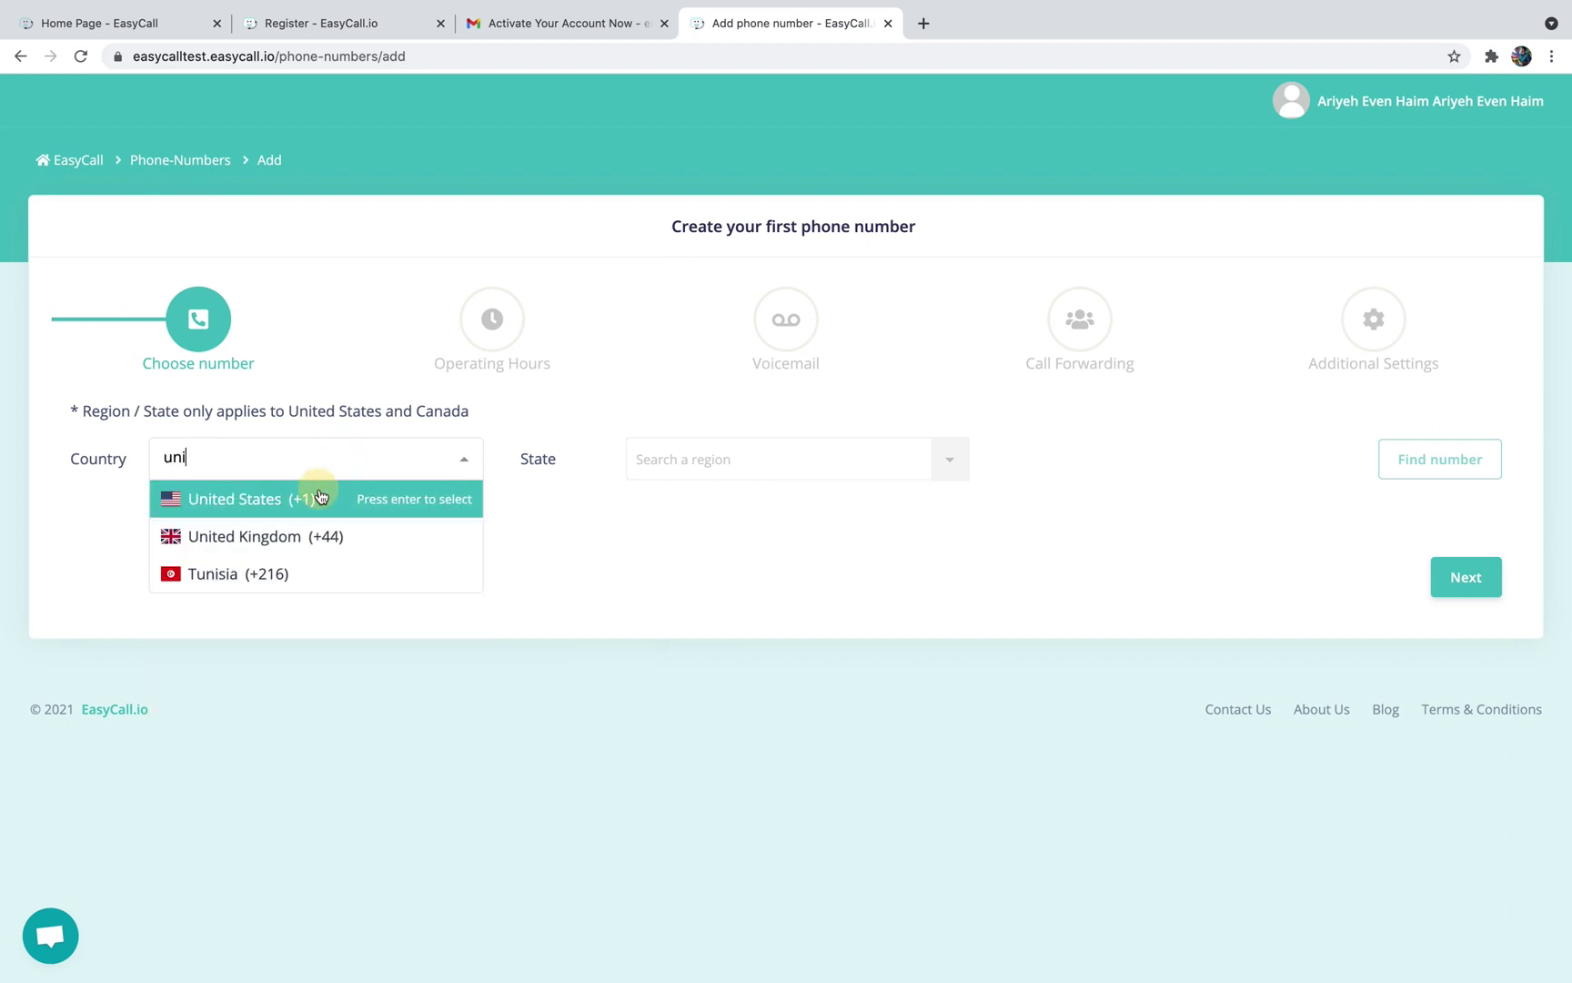
pyautogui.click(764, 447)
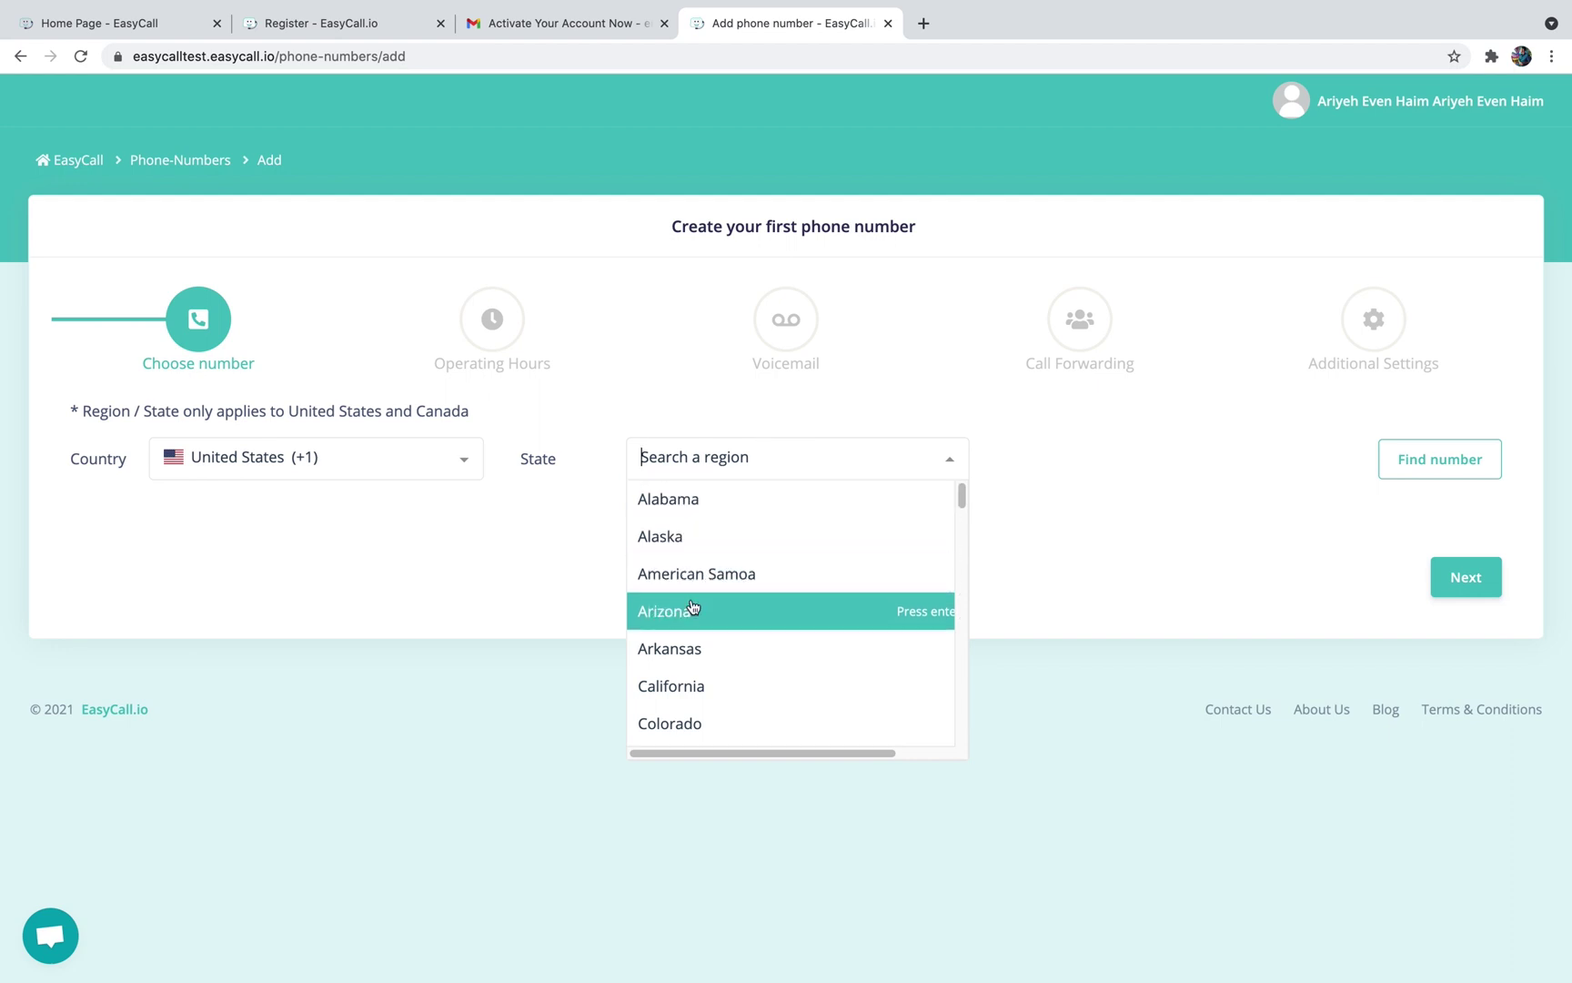
pyautogui.click(691, 611)
# Find an available Arizona number at $2 per month and accept it
pyautogui.click(1423, 479)
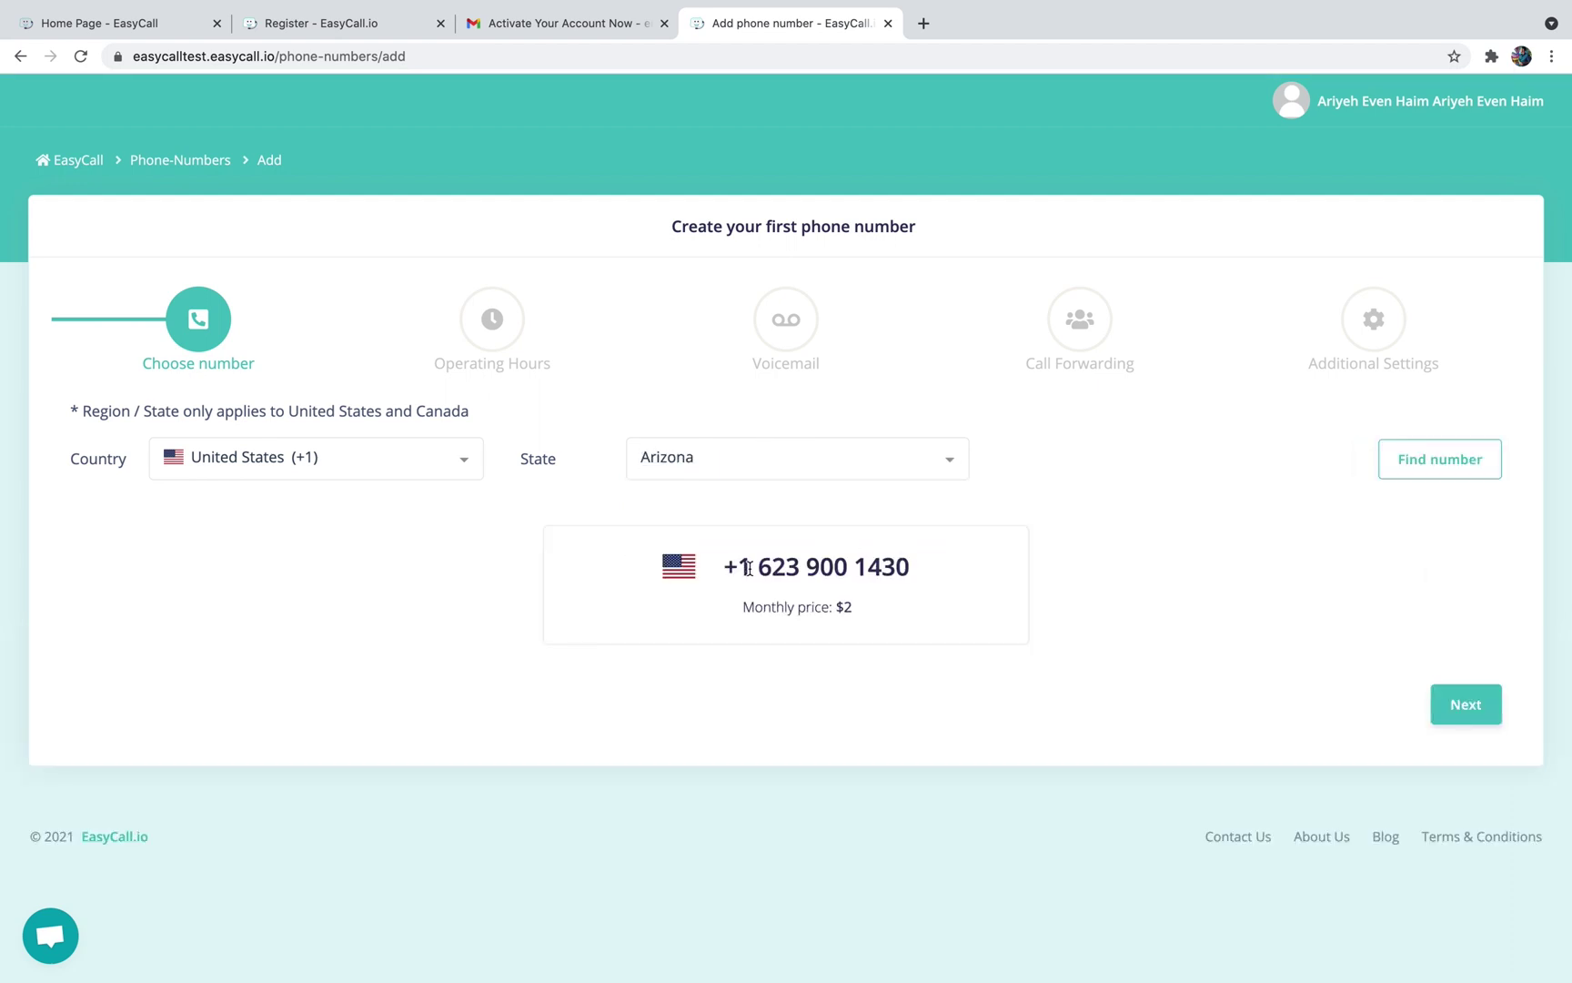
pyautogui.click(1427, 457)
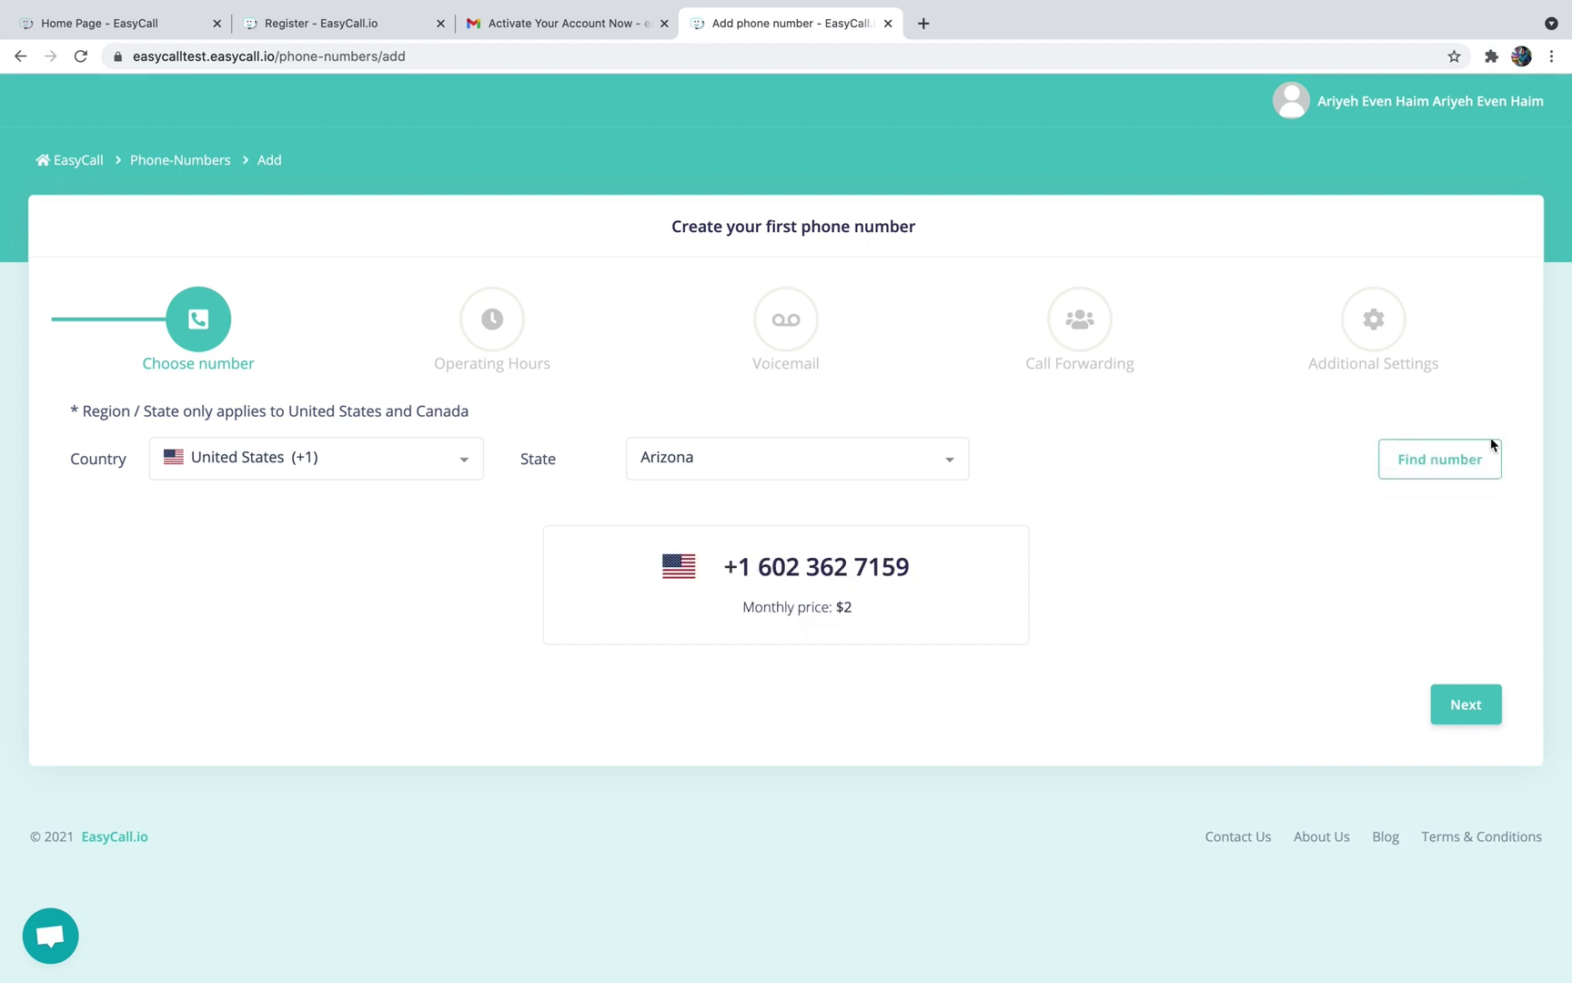
pyautogui.click(1460, 457)
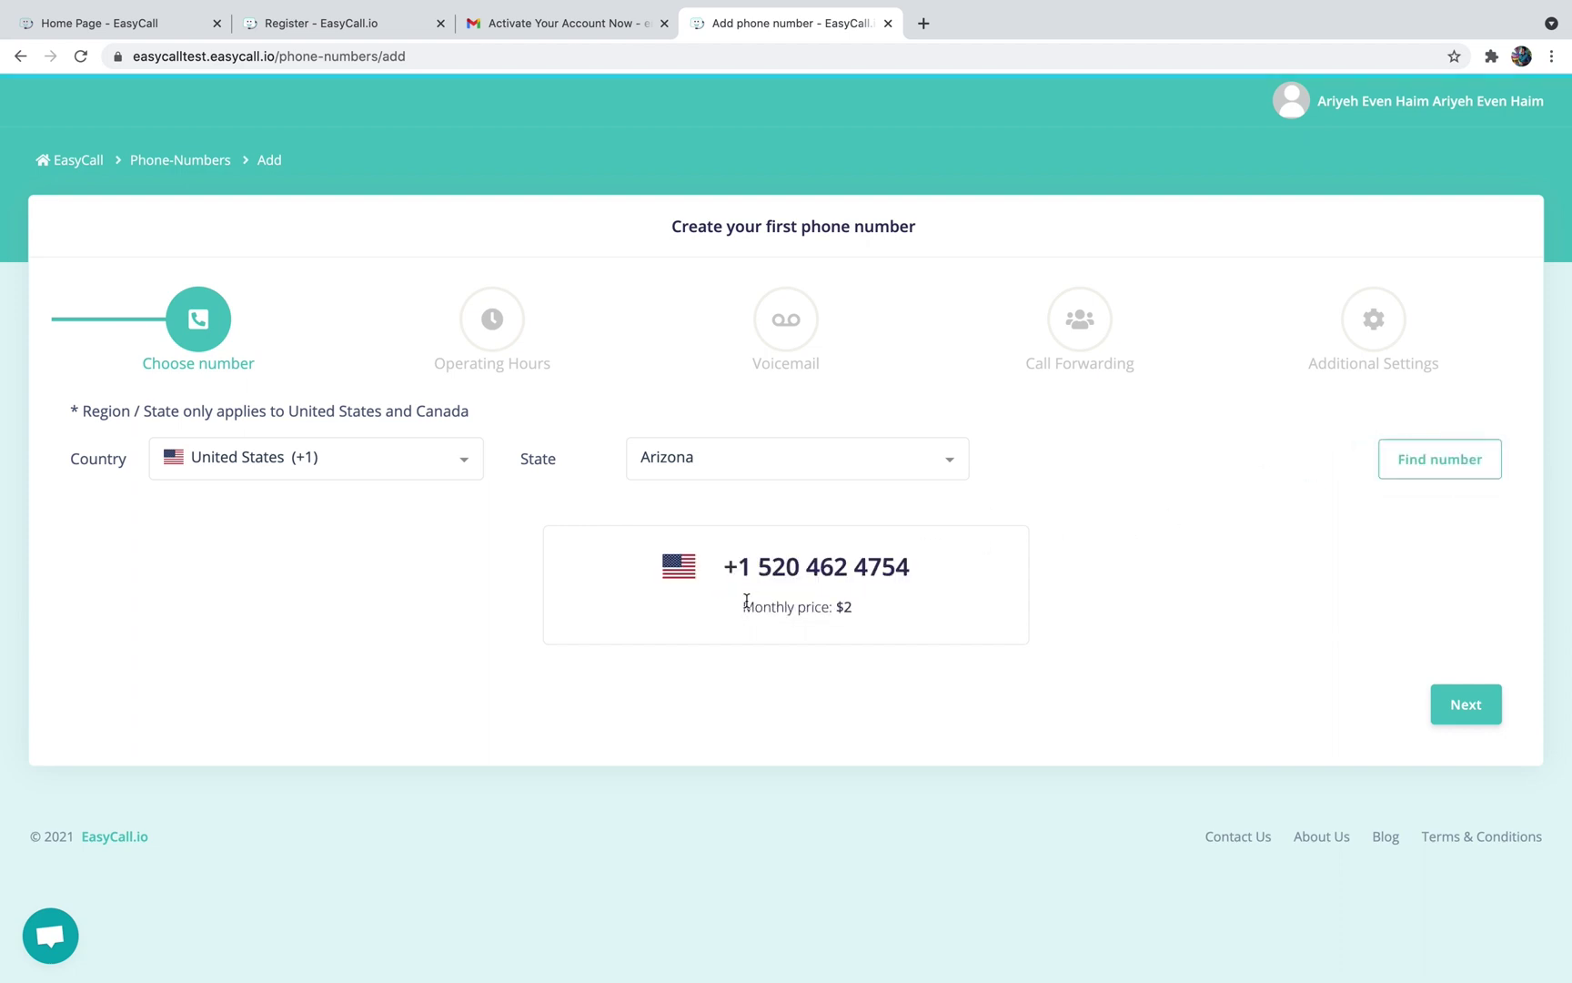
pyautogui.moveTo(744, 606); pyautogui.dragTo(860, 606)
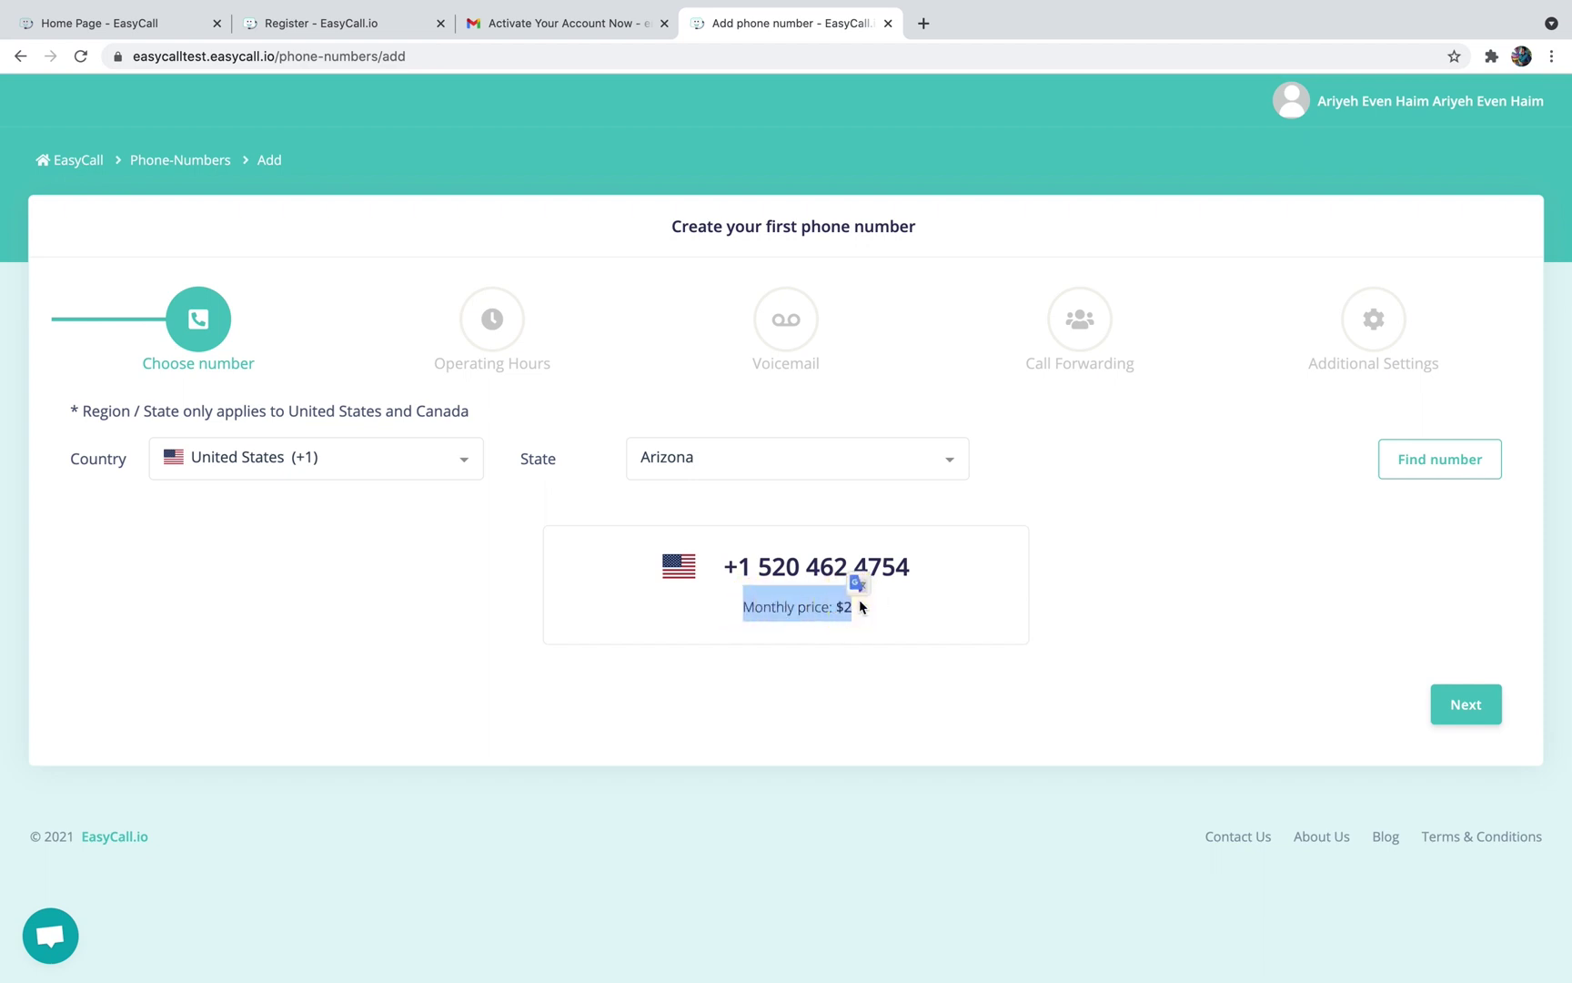
pyautogui.click(1401, 637)
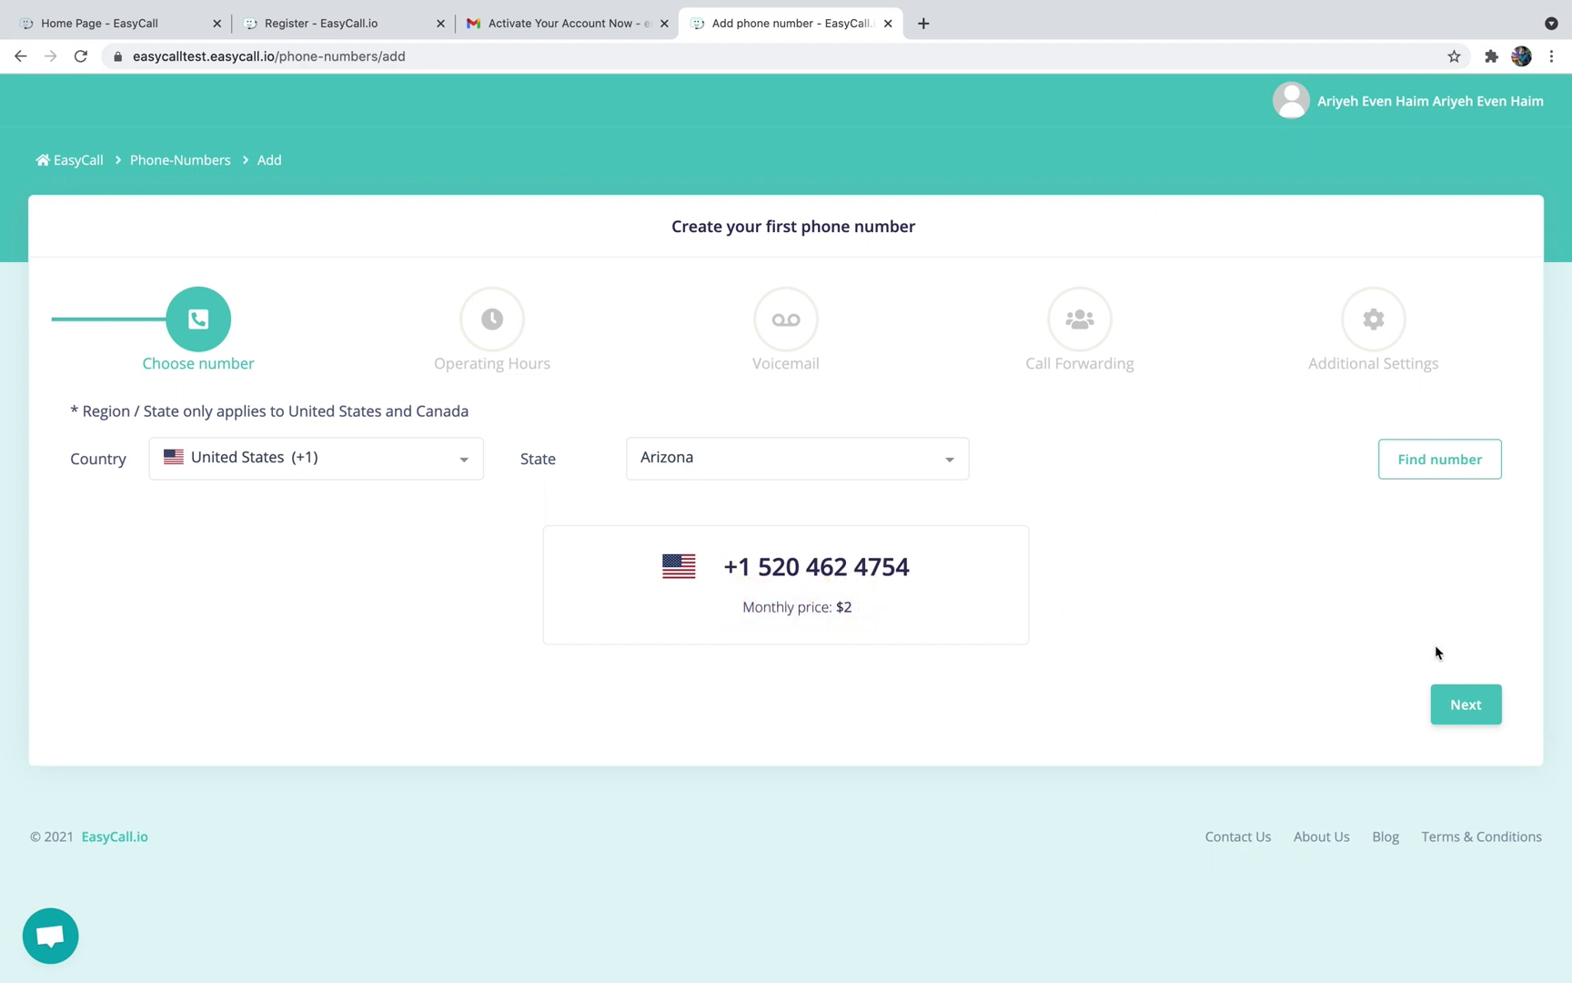
pyautogui.click(1463, 704)
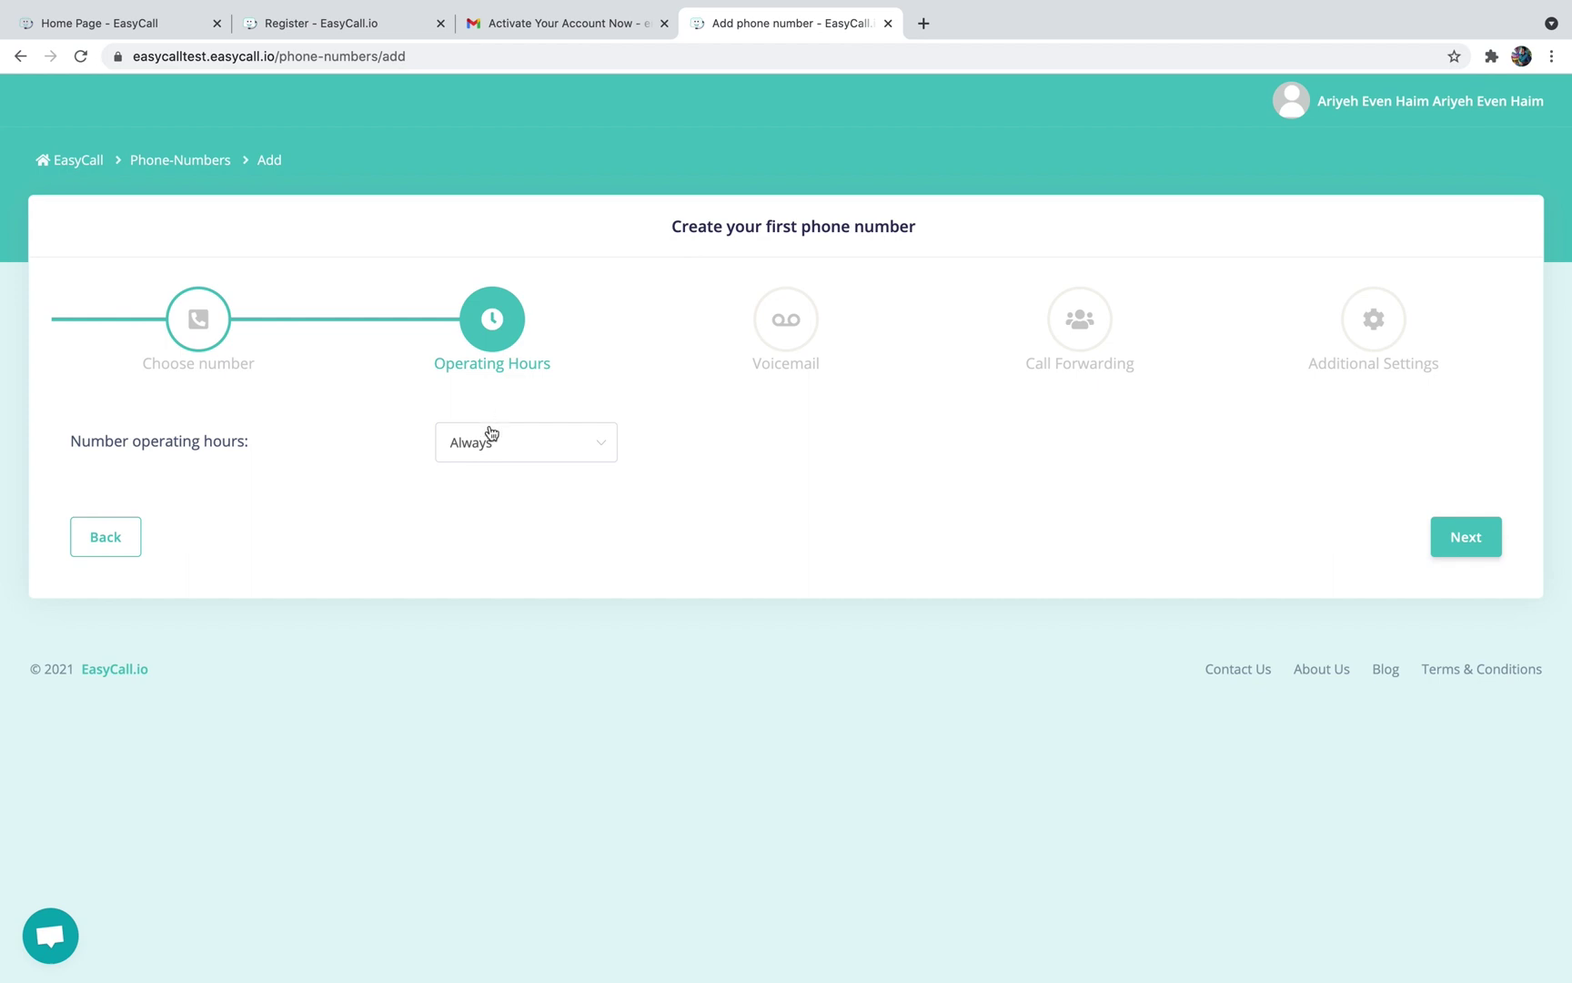
# Set the number's operating hours to Always and advance to voicemail
pyautogui.click(491, 436)
pyautogui.click(492, 527)
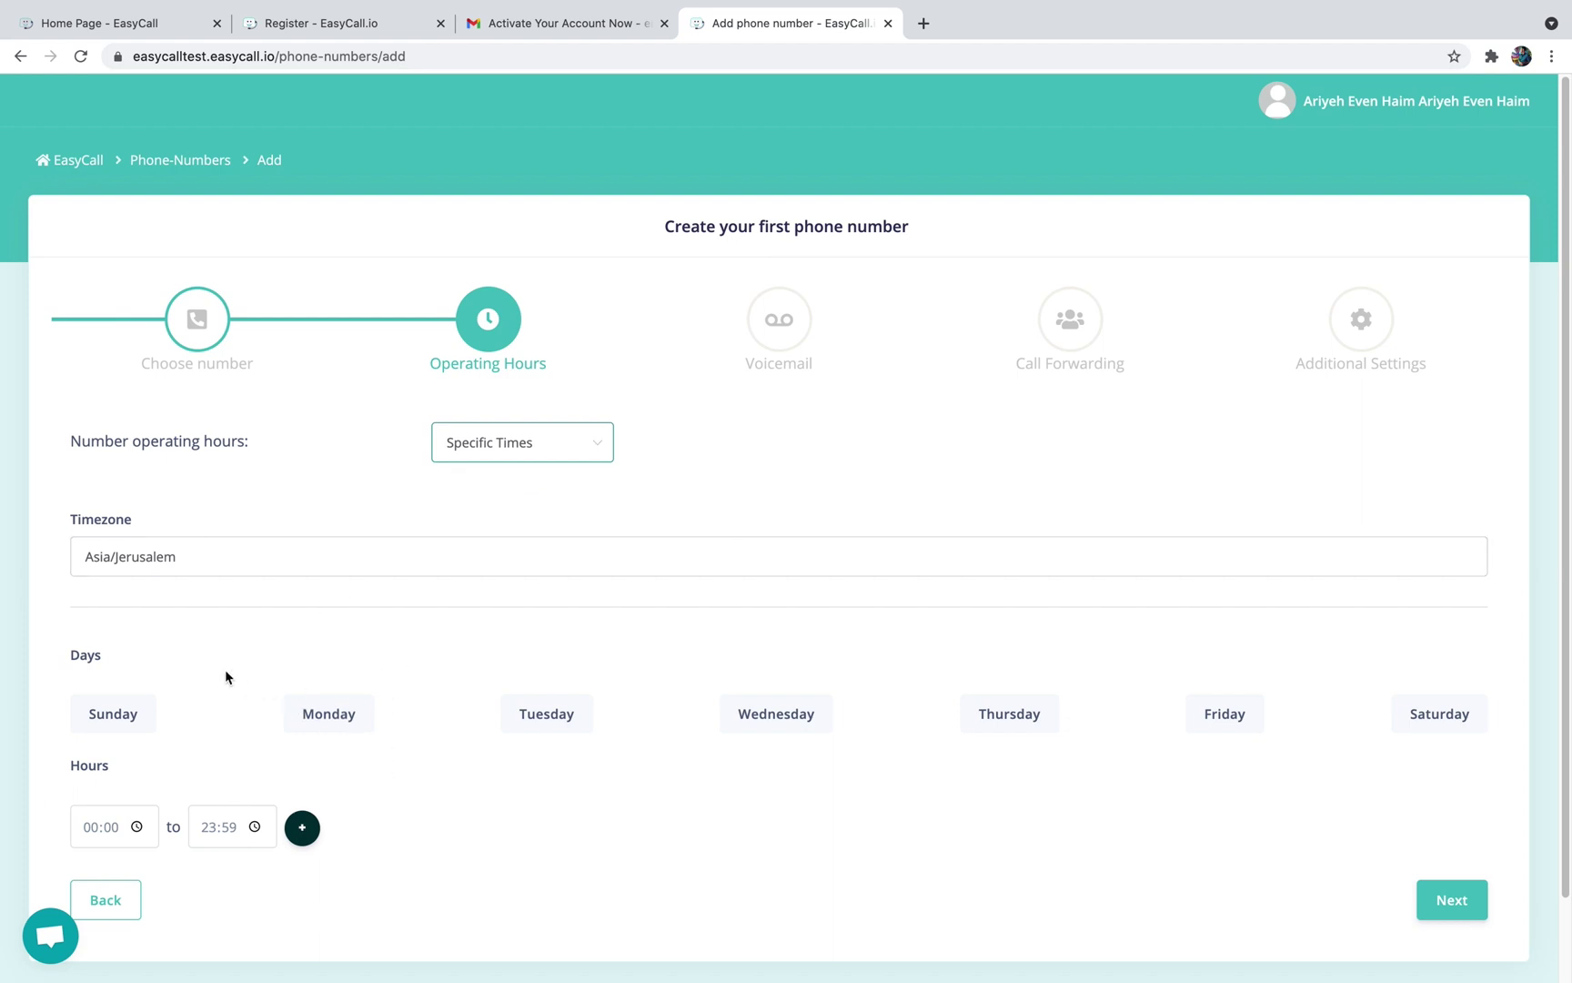
pyautogui.click(470, 448)
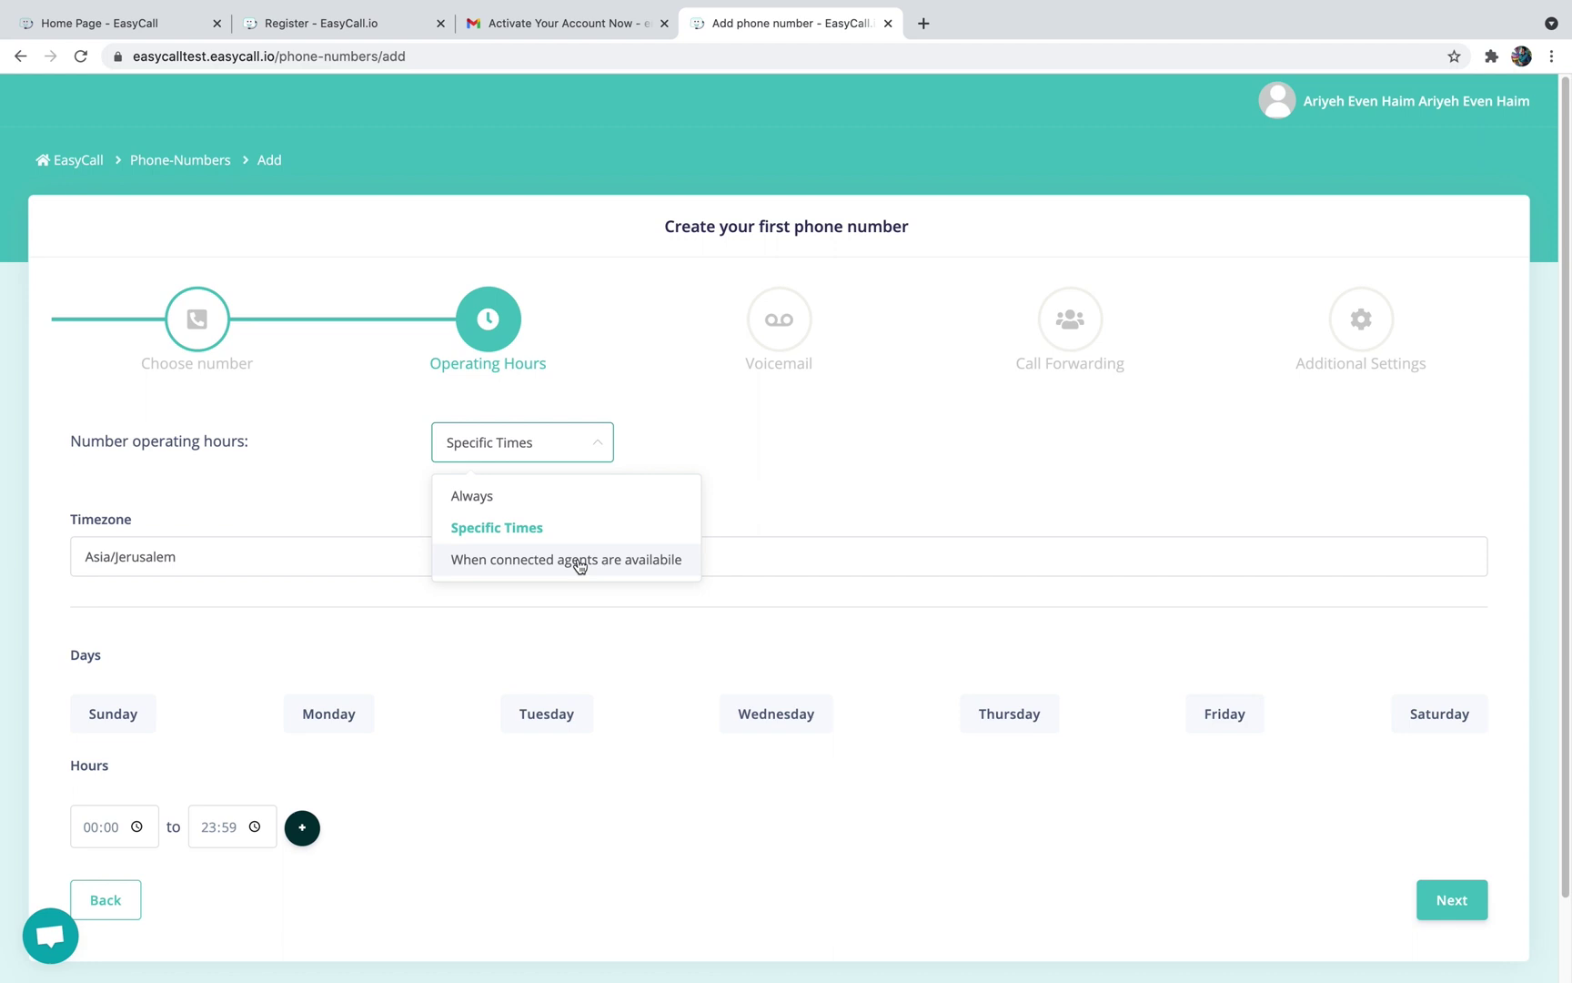
pyautogui.click(511, 499)
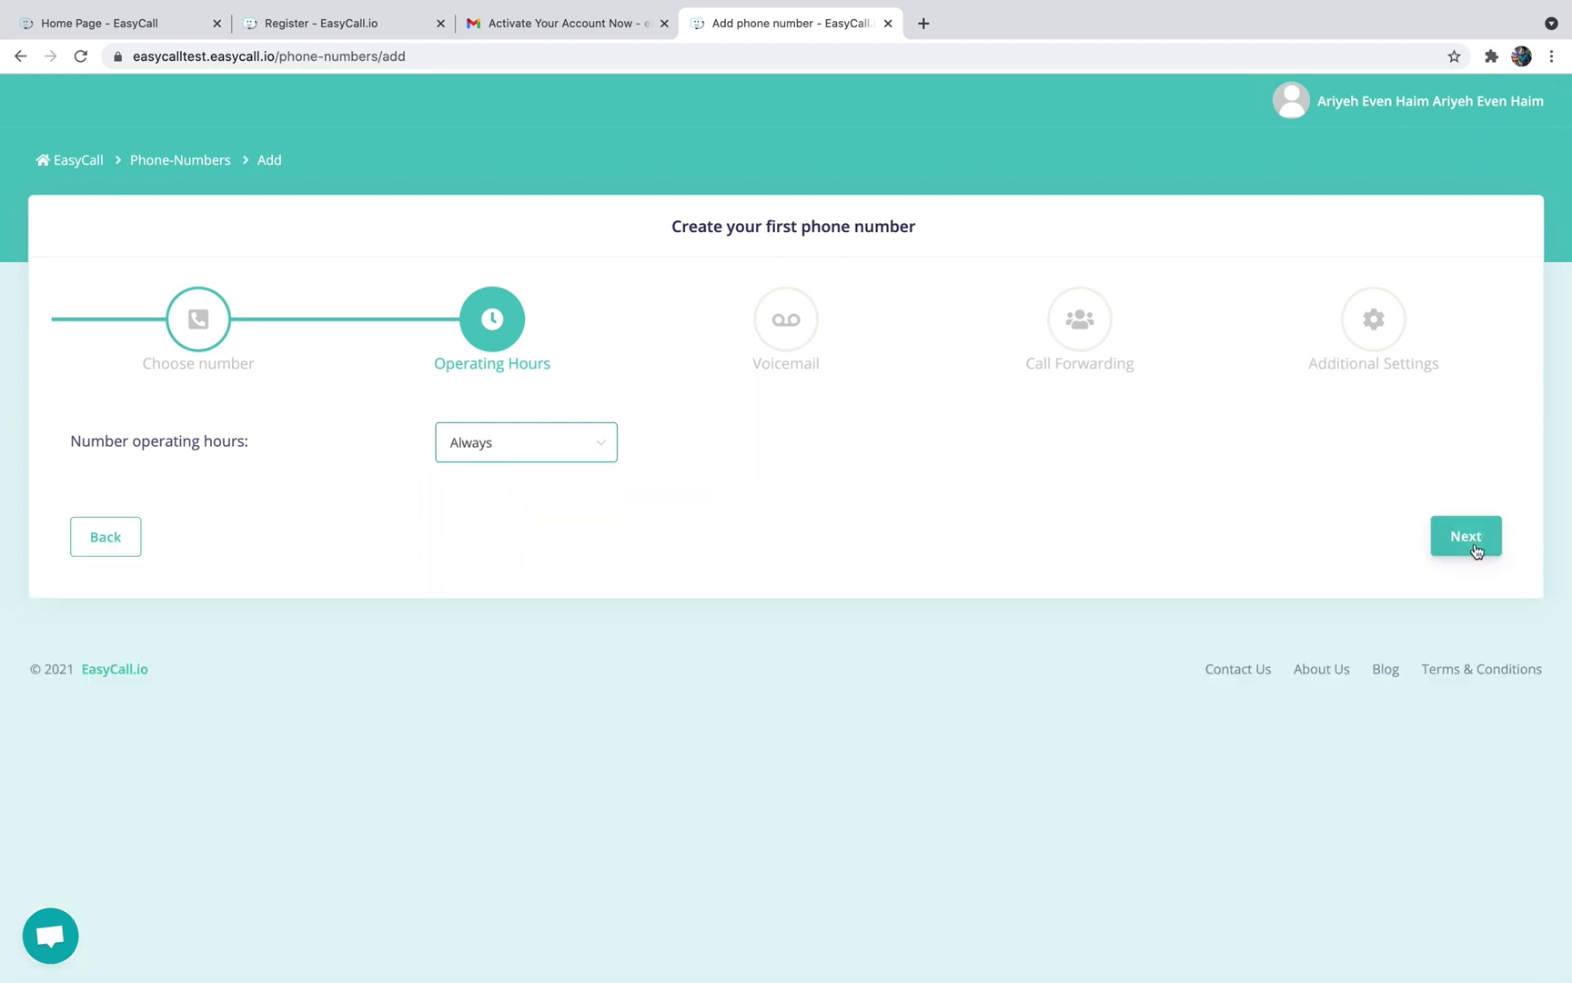
pyautogui.click(1474, 546)
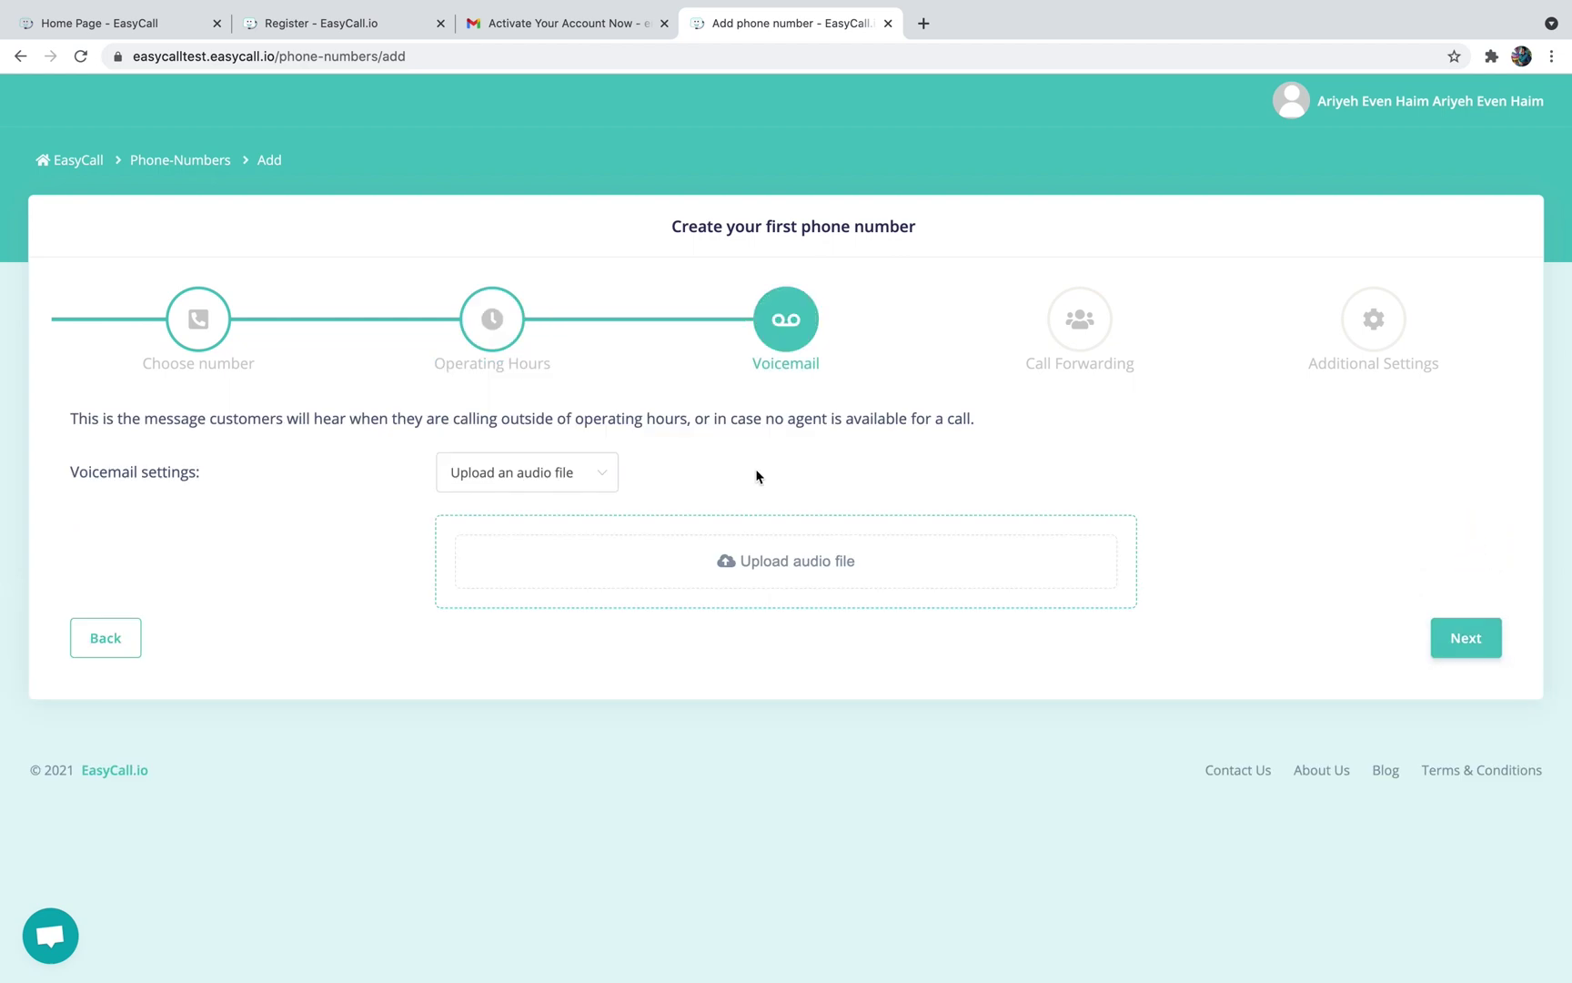
# Make the voicemail a Voice transcript reading 'this is my voicemail' and preview it
pyautogui.click(572, 471)
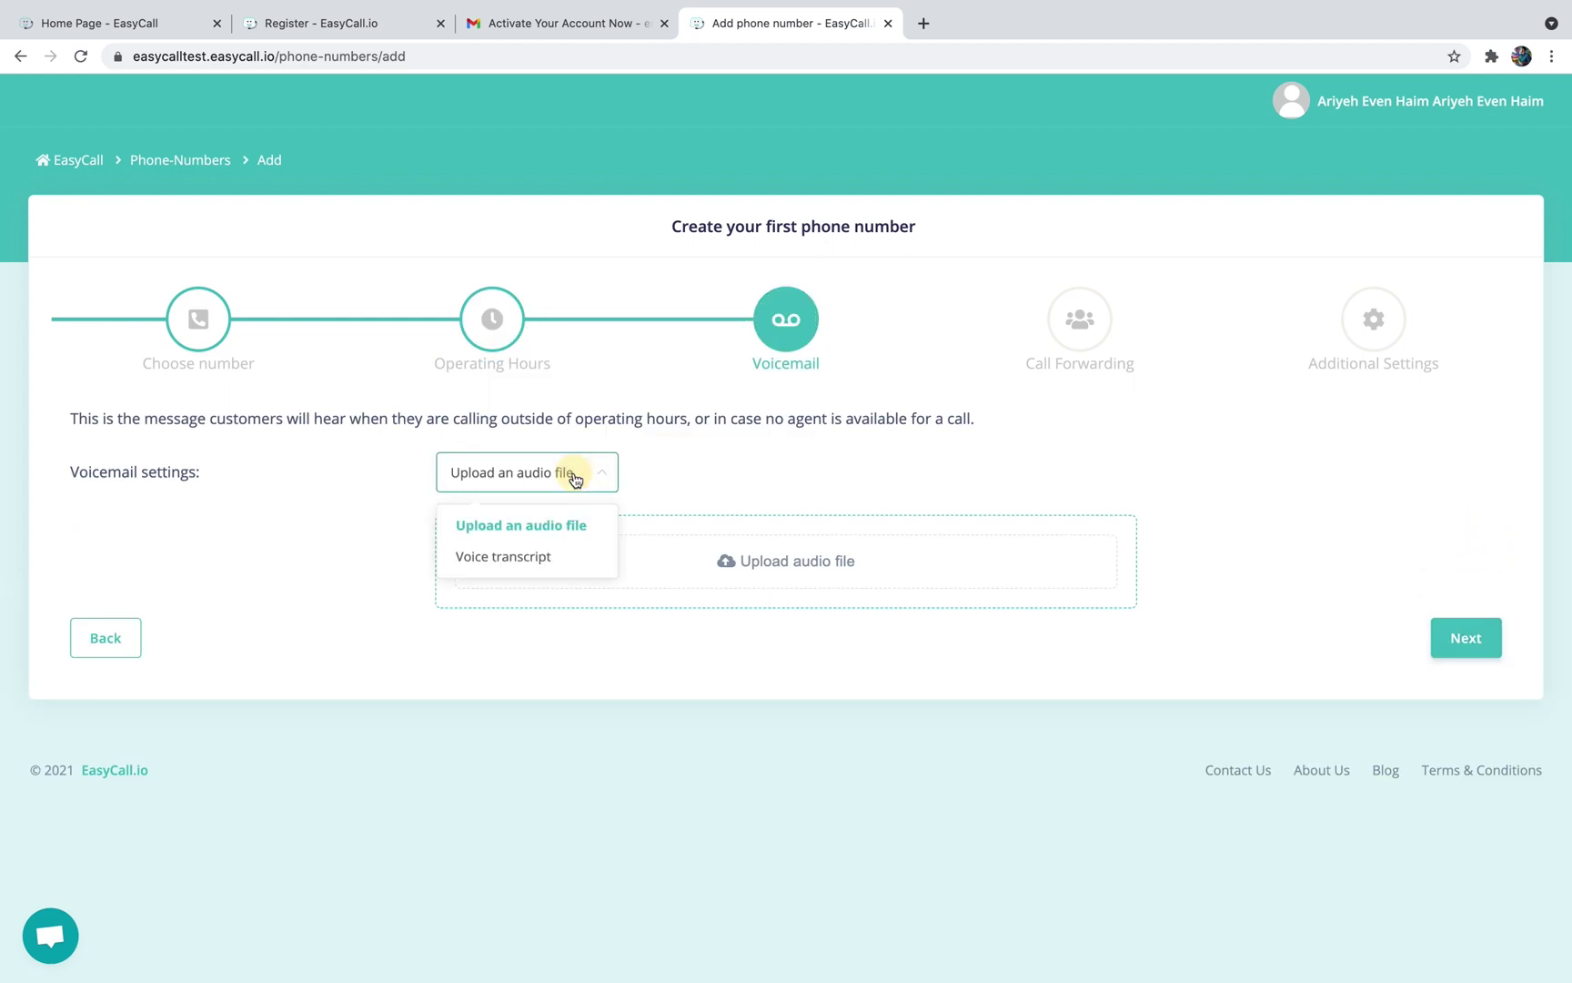
pyautogui.click(518, 554)
pyautogui.click(506, 545)
pyautogui.write('thi')
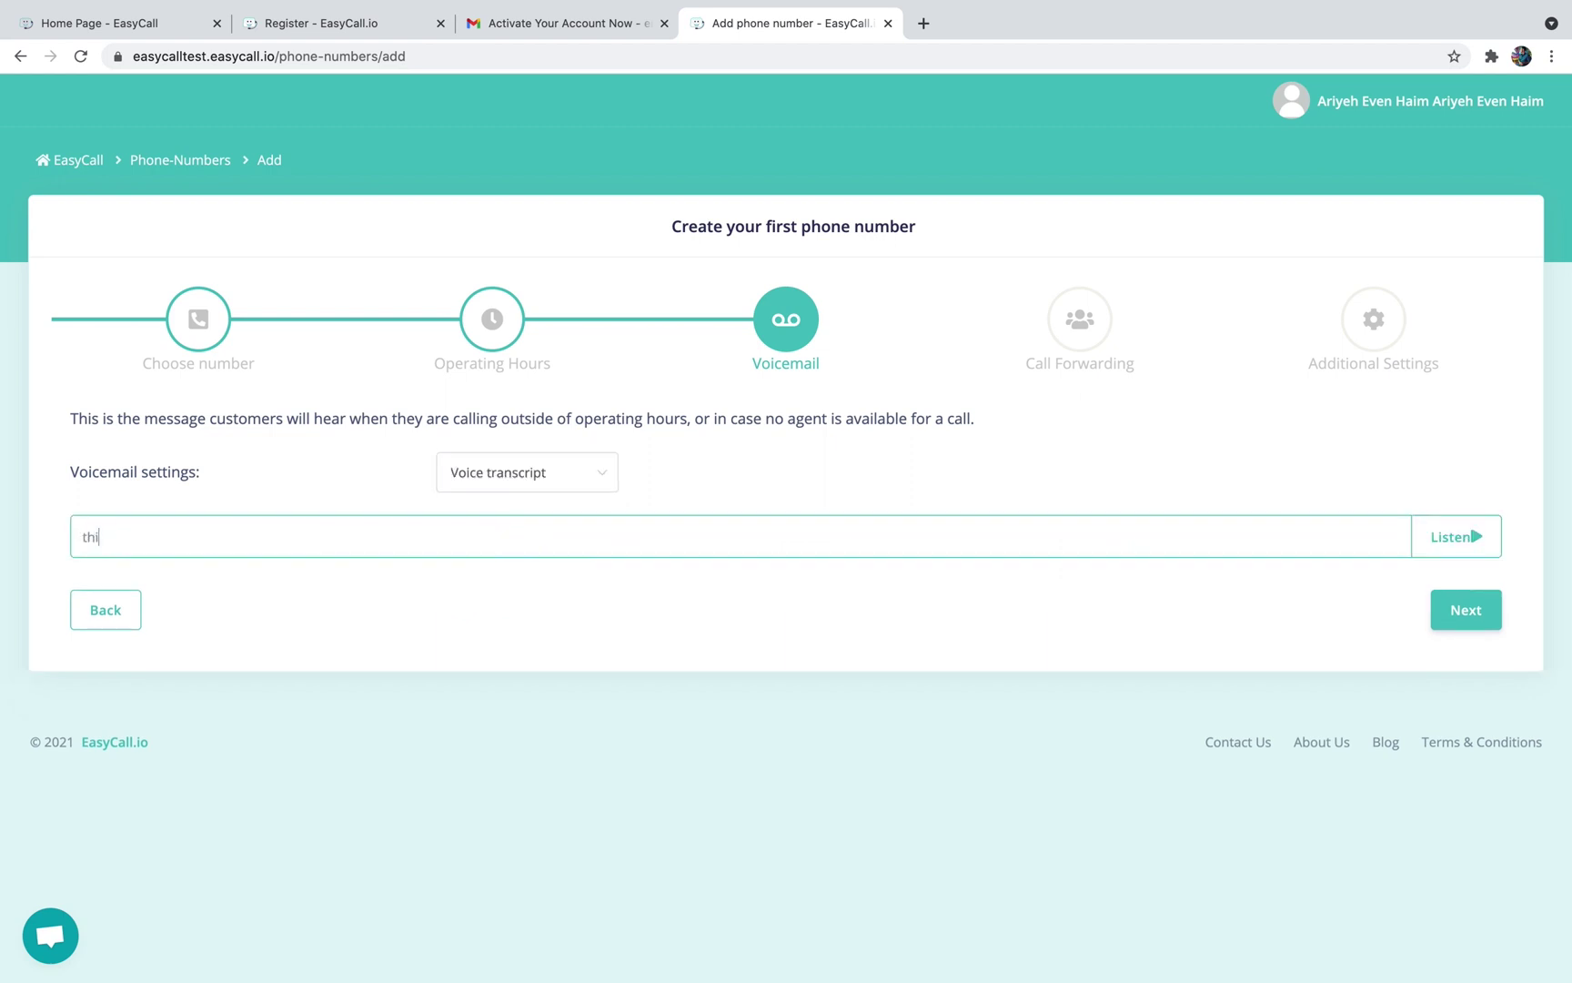
pyautogui.write('s is my voicemail')
pyautogui.click(1449, 539)
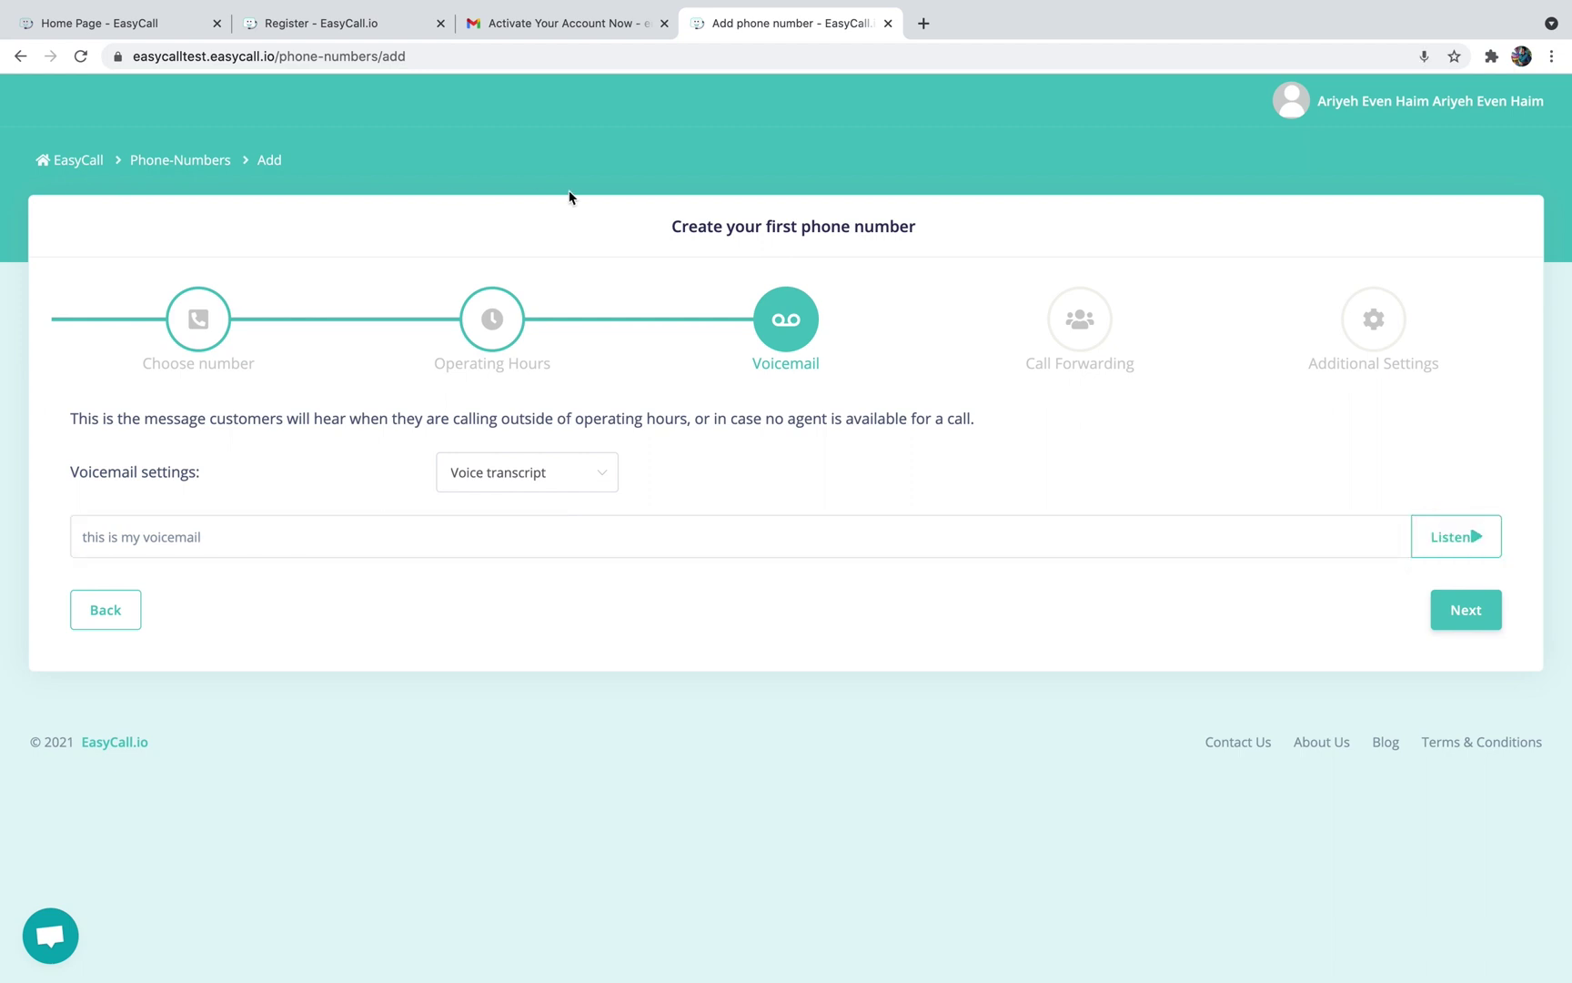
pyautogui.click(1467, 613)
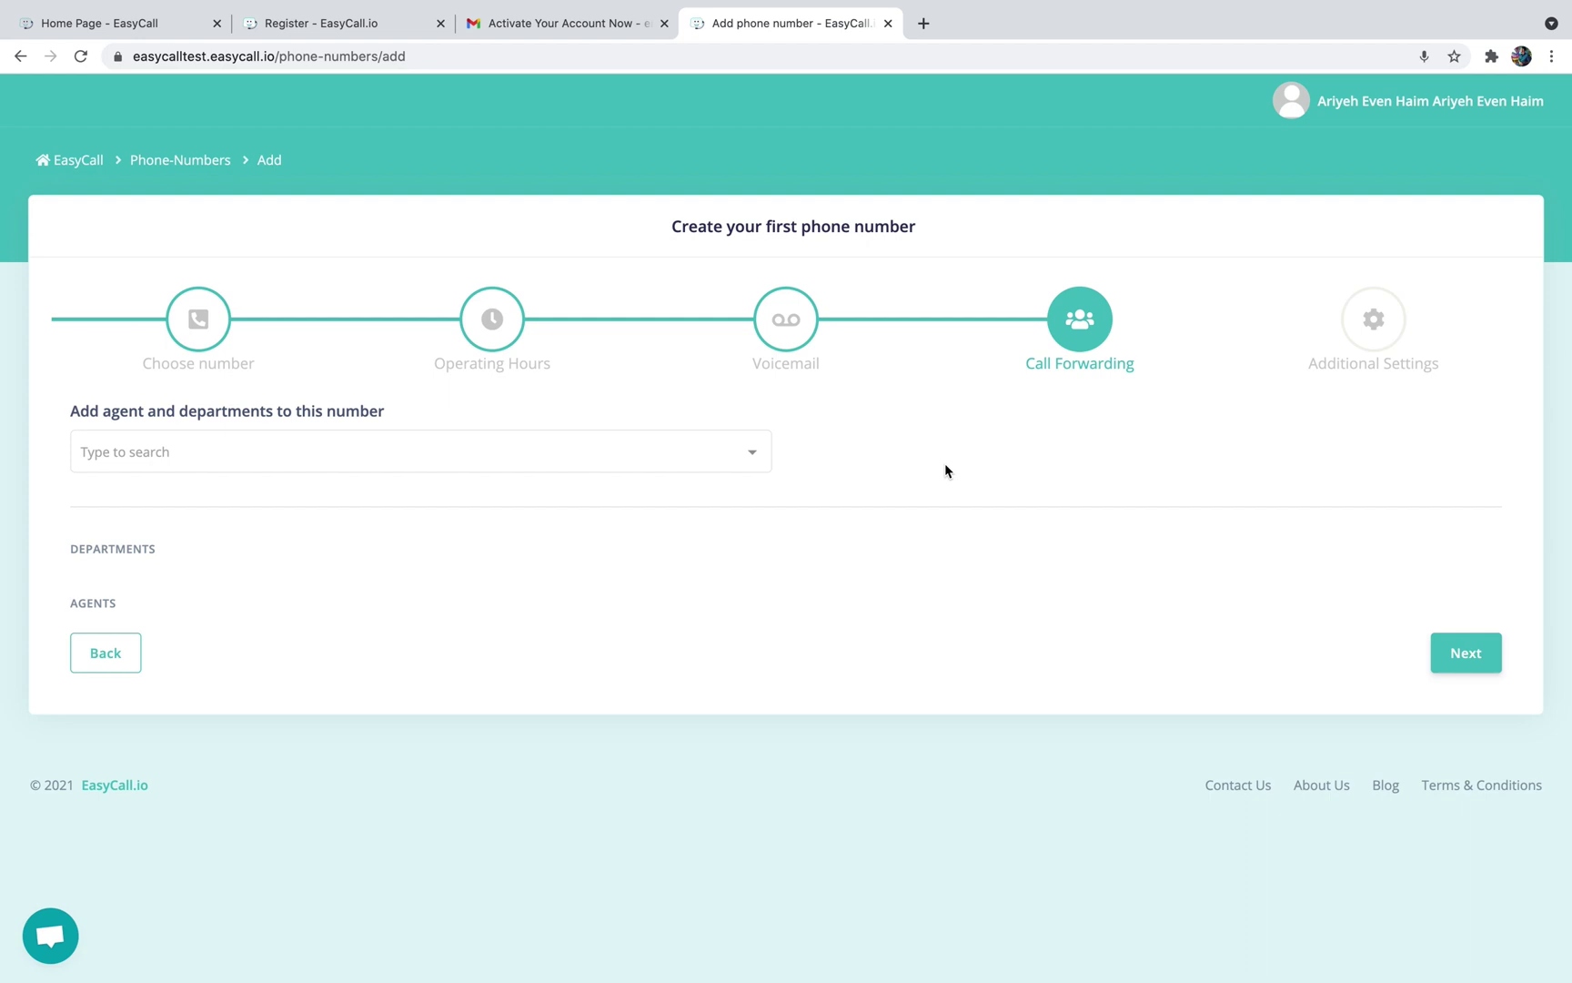
# Forward the number's calls to the account's own agent from the Agents list
pyautogui.click(739, 455)
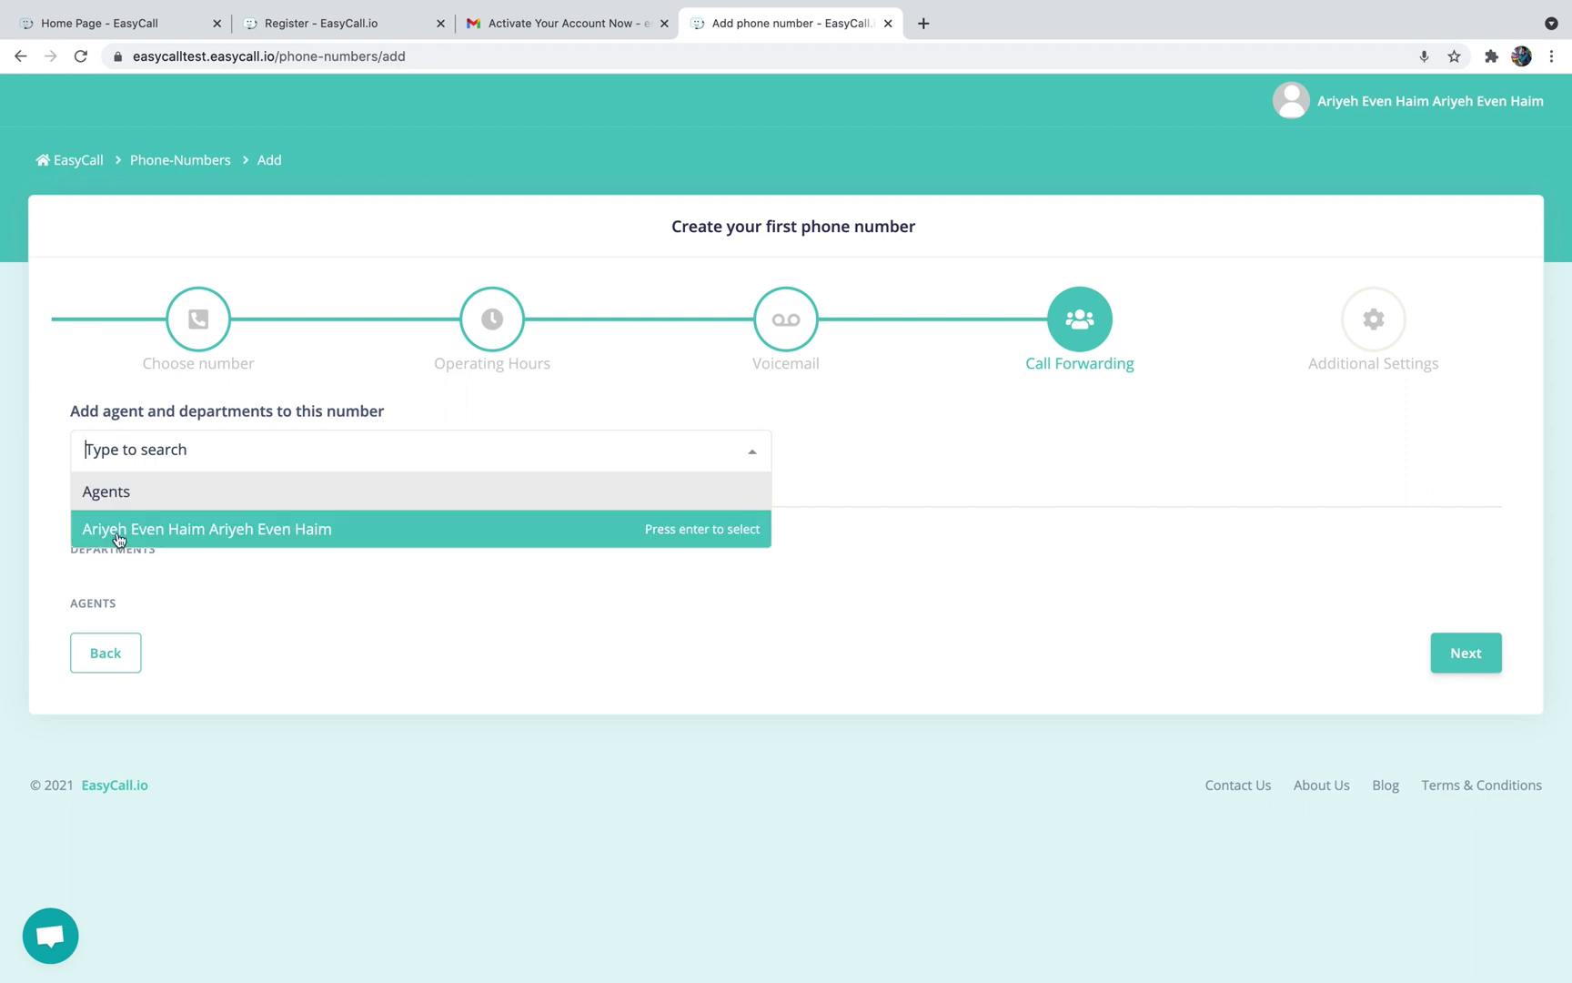
pyautogui.click(182, 603)
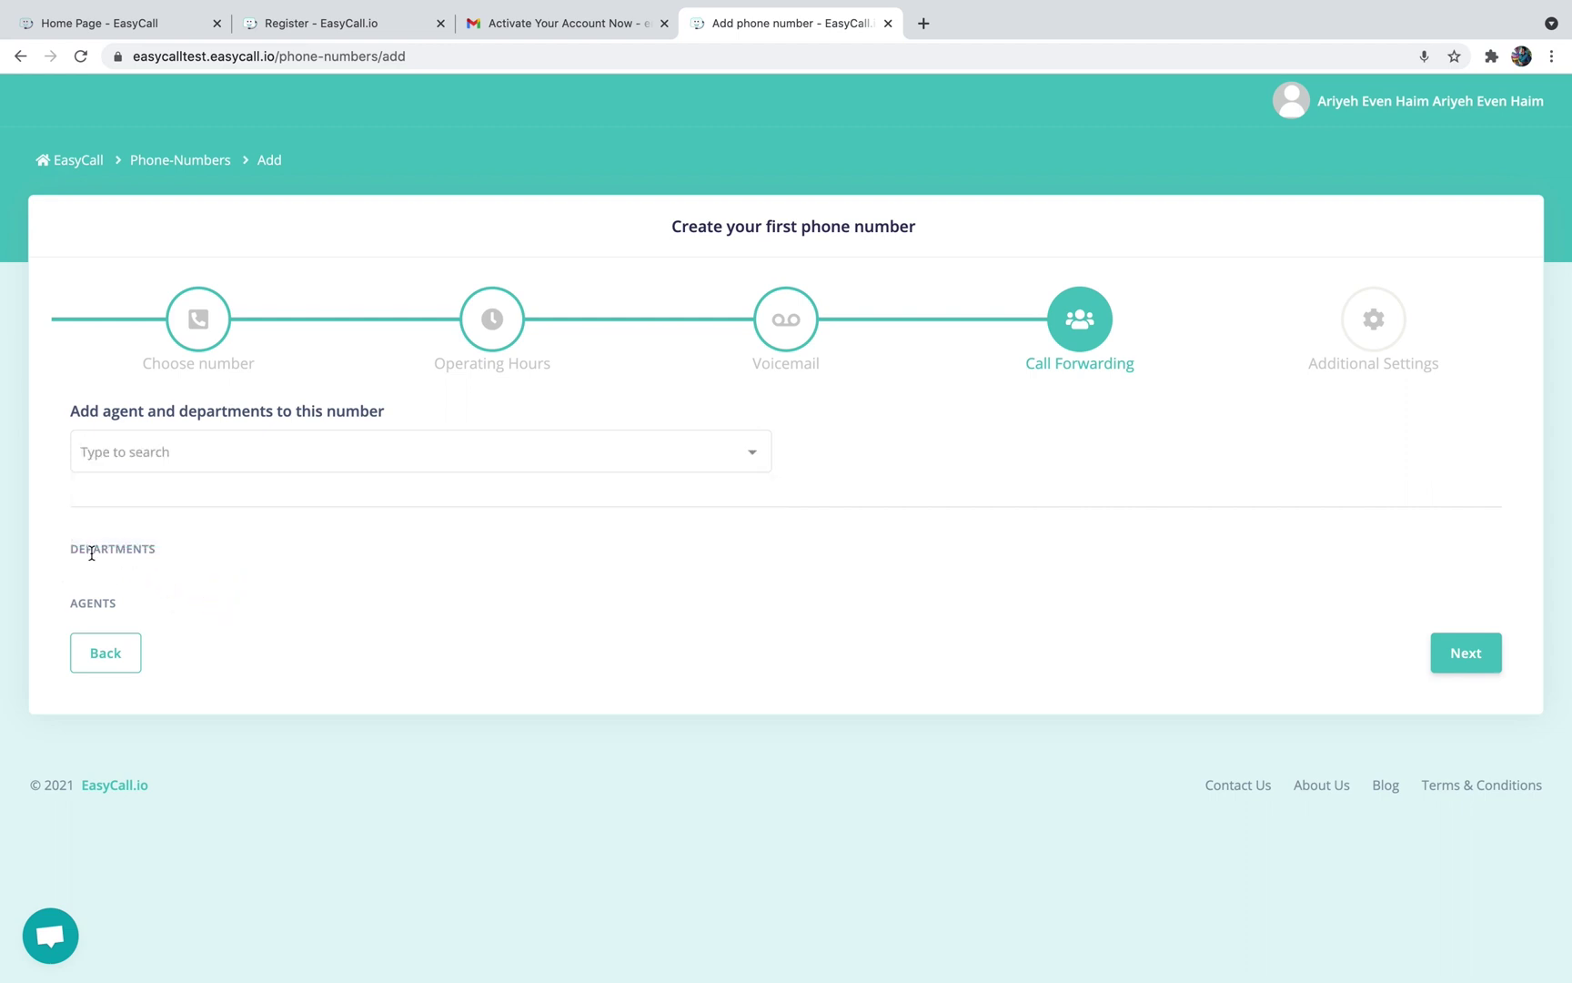
pyautogui.click(204, 450)
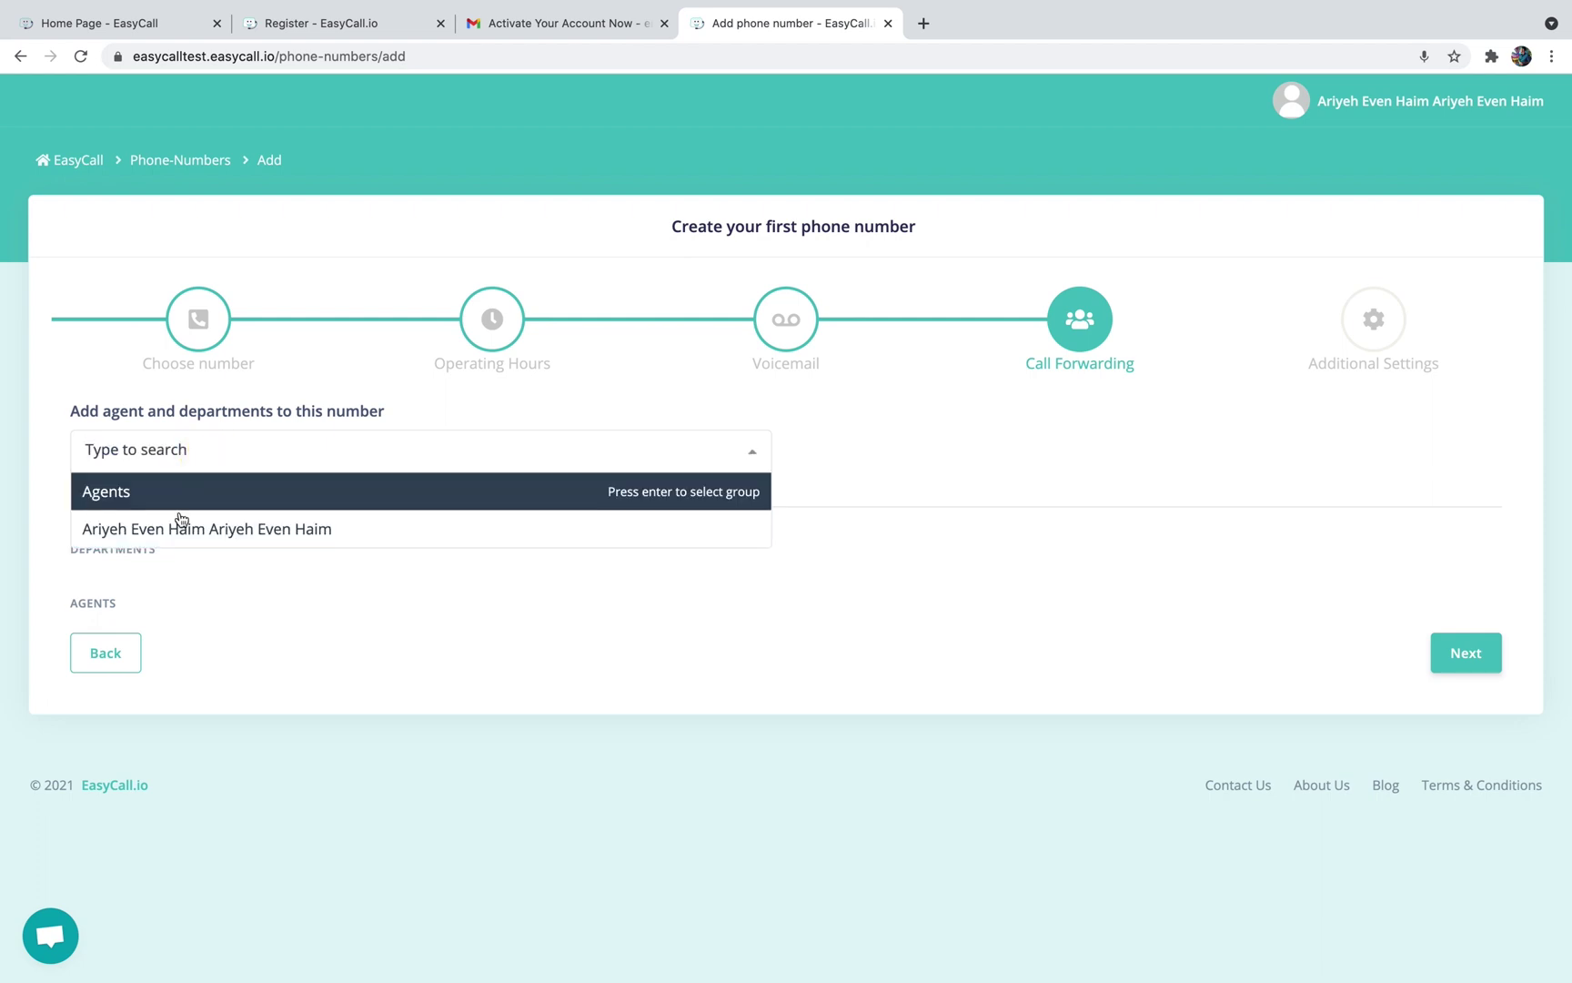
pyautogui.click(178, 530)
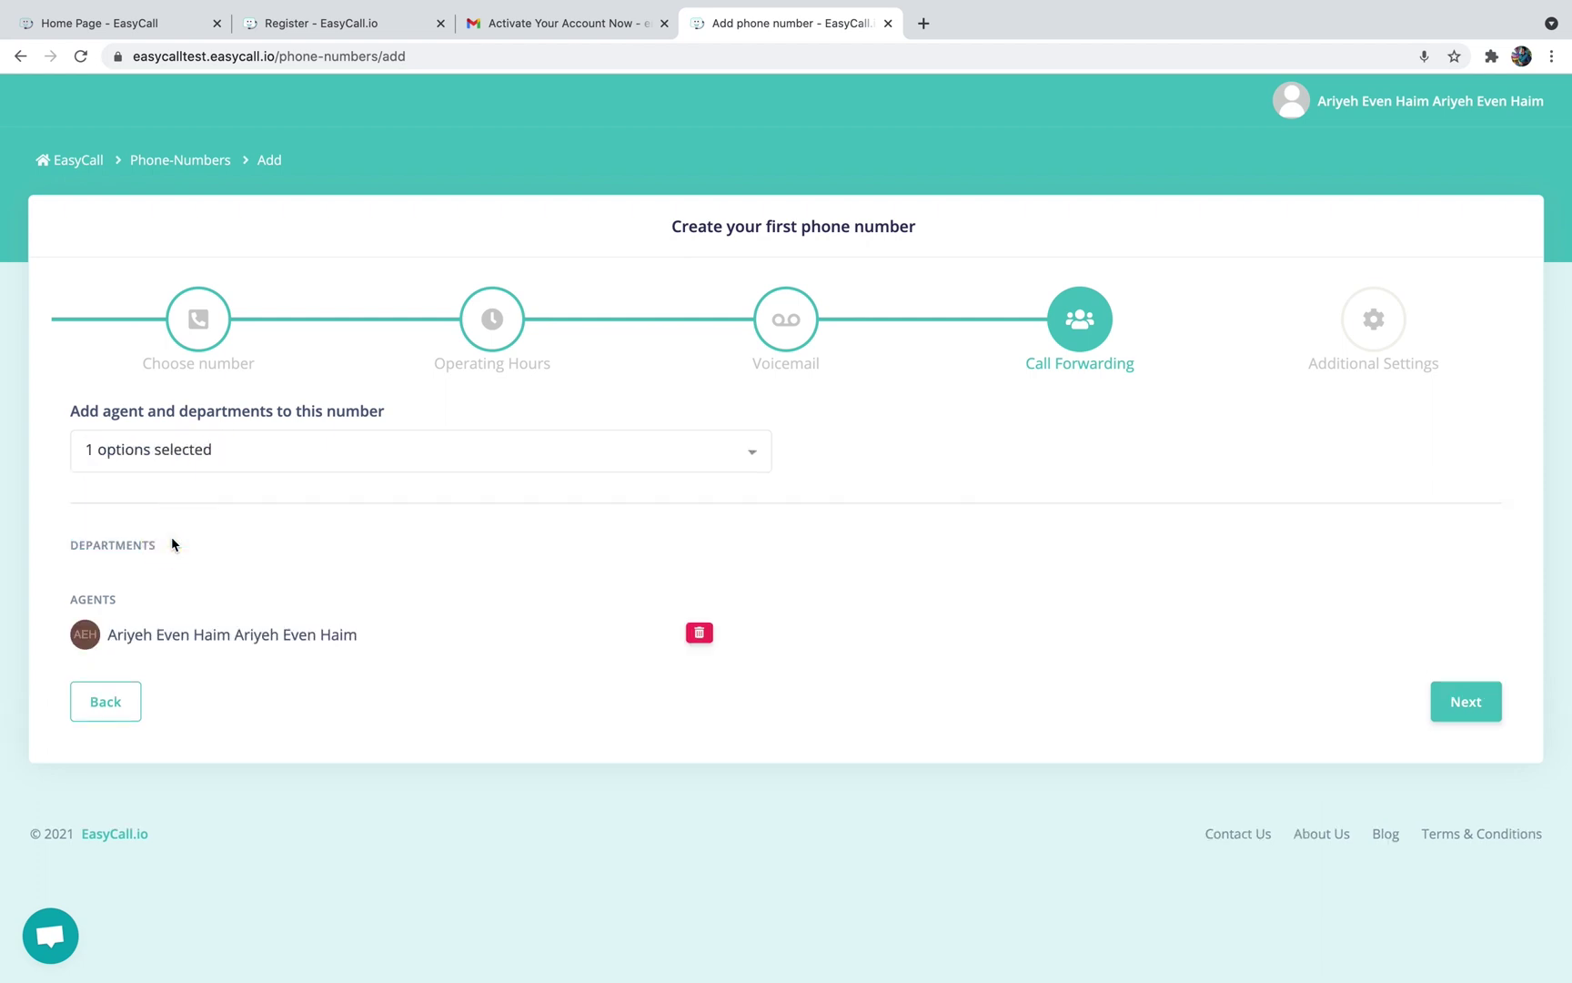
pyautogui.click(1466, 702)
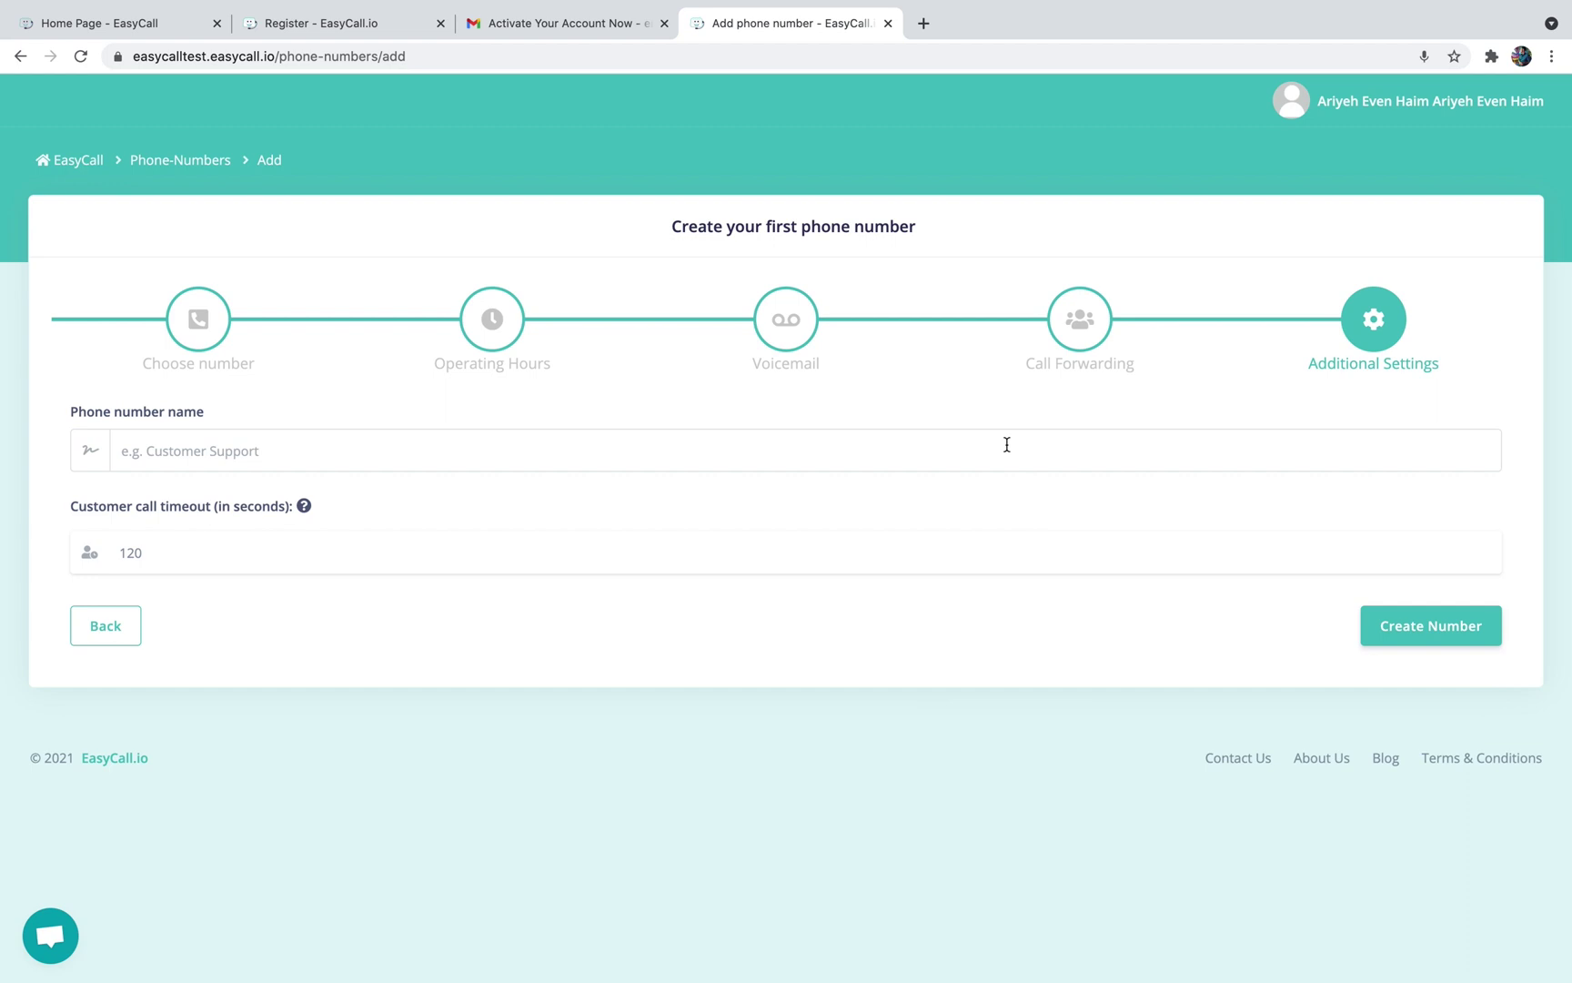
# Name the number 'Customer support', keep the 120-second timeout, create it and skip the widget
pyautogui.click(1007, 444)
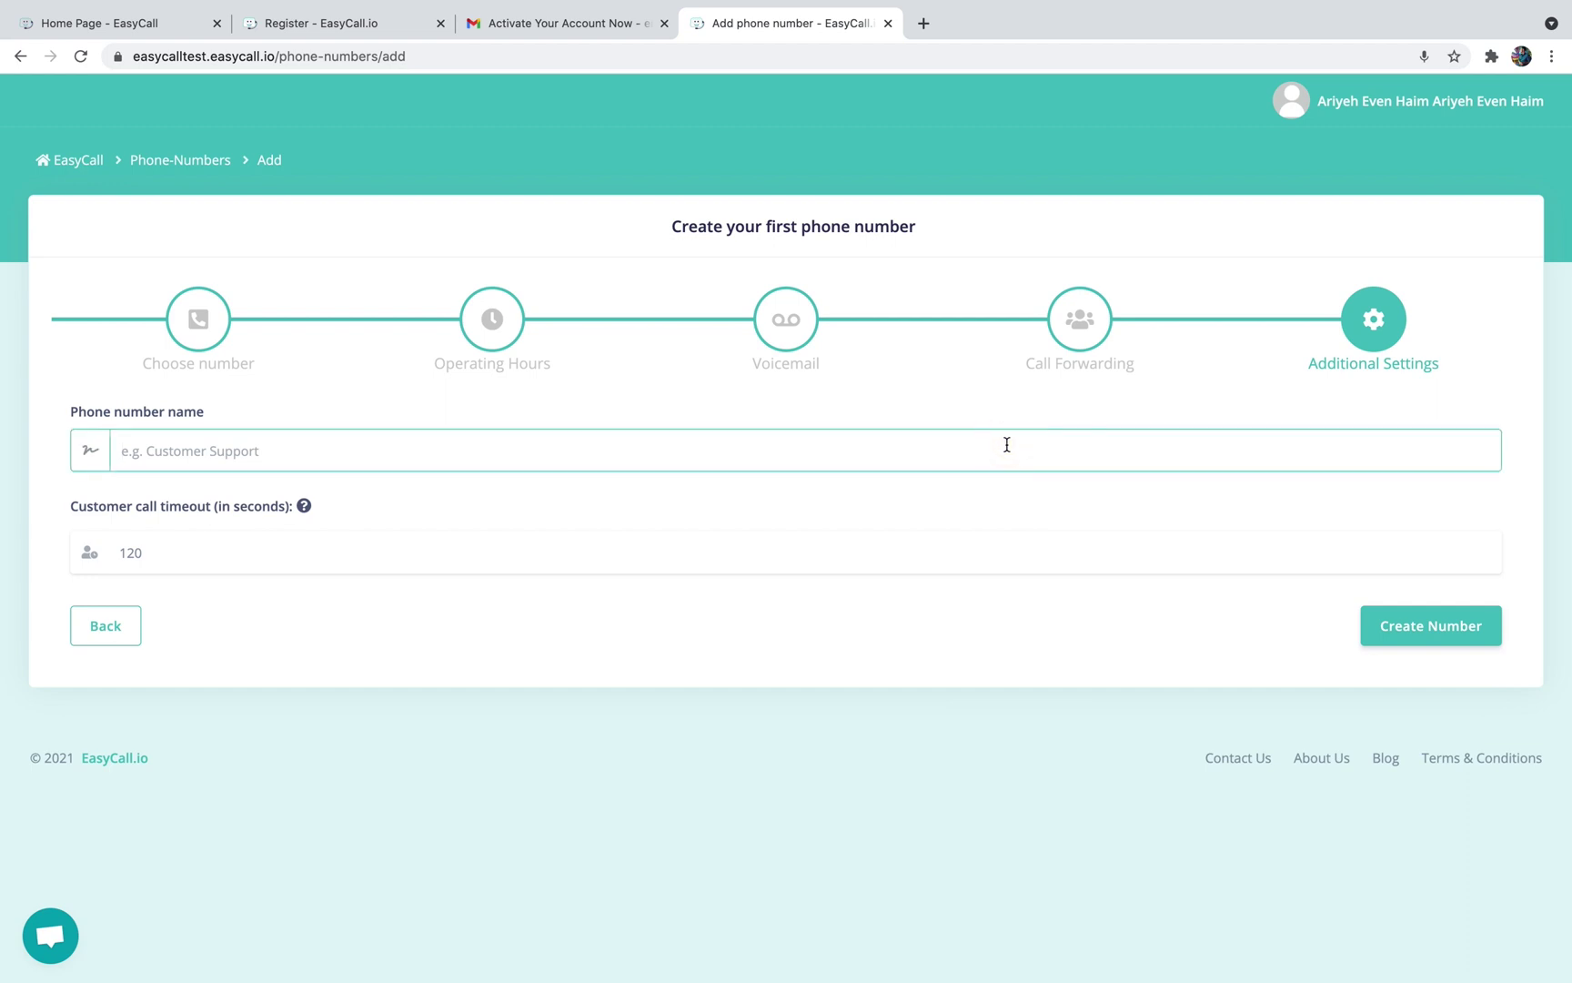
pyautogui.write('Customer support')
pyautogui.moveTo(163, 551); pyautogui.dragTo(94, 551)
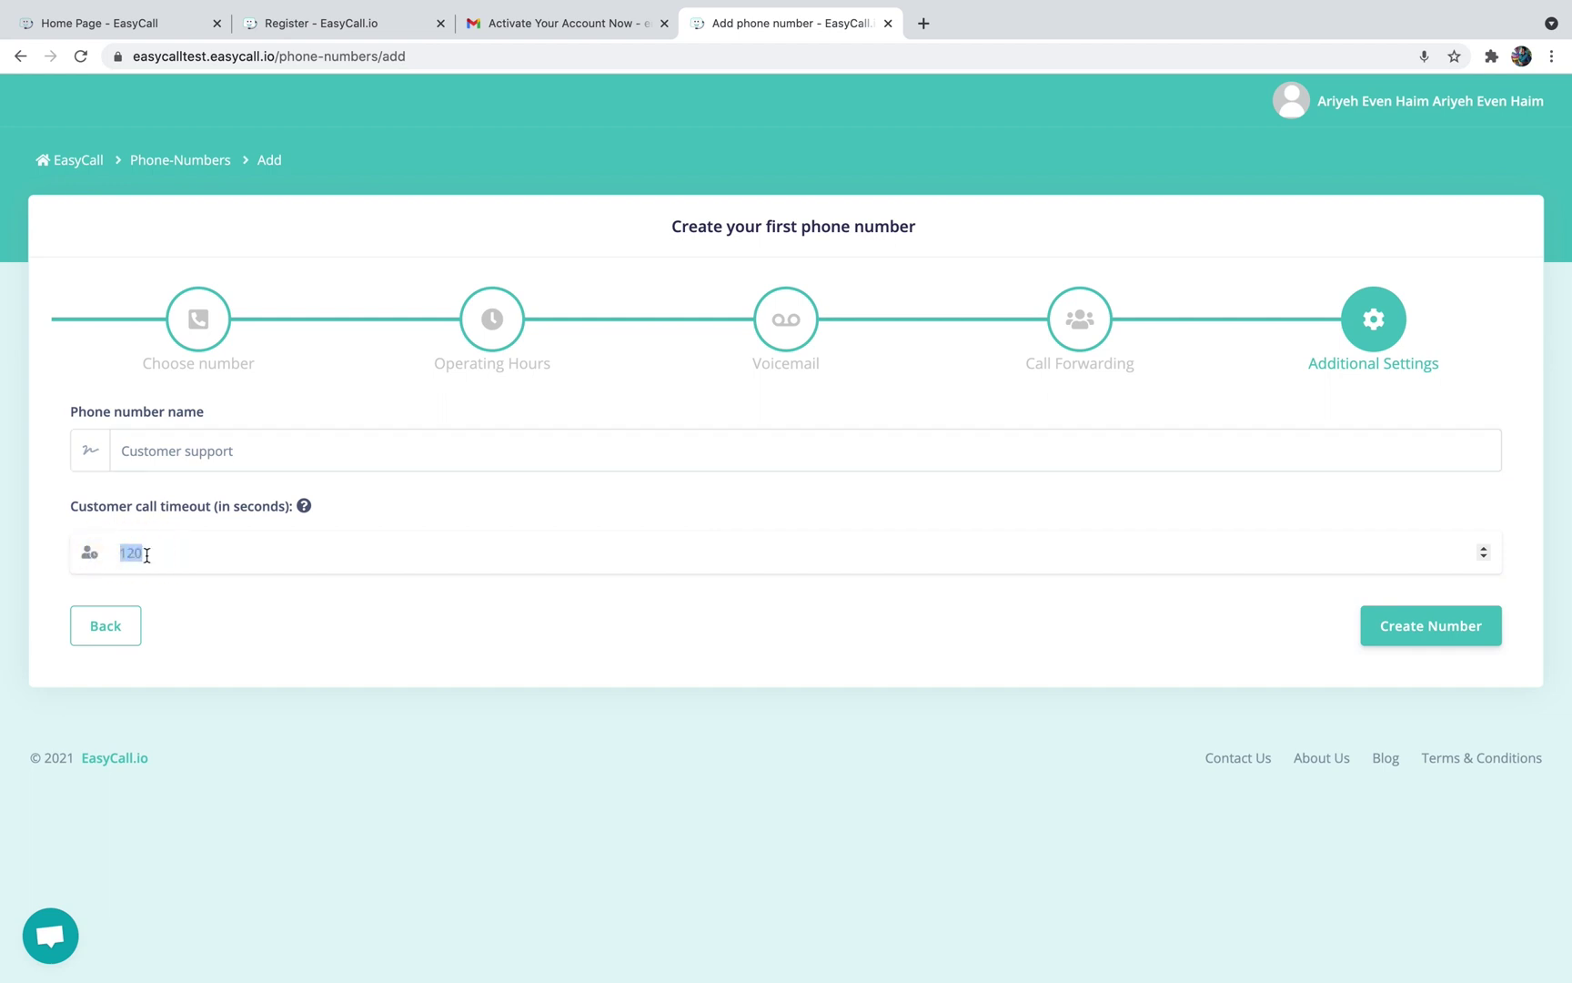
pyautogui.click(141, 552)
pyautogui.click(1413, 626)
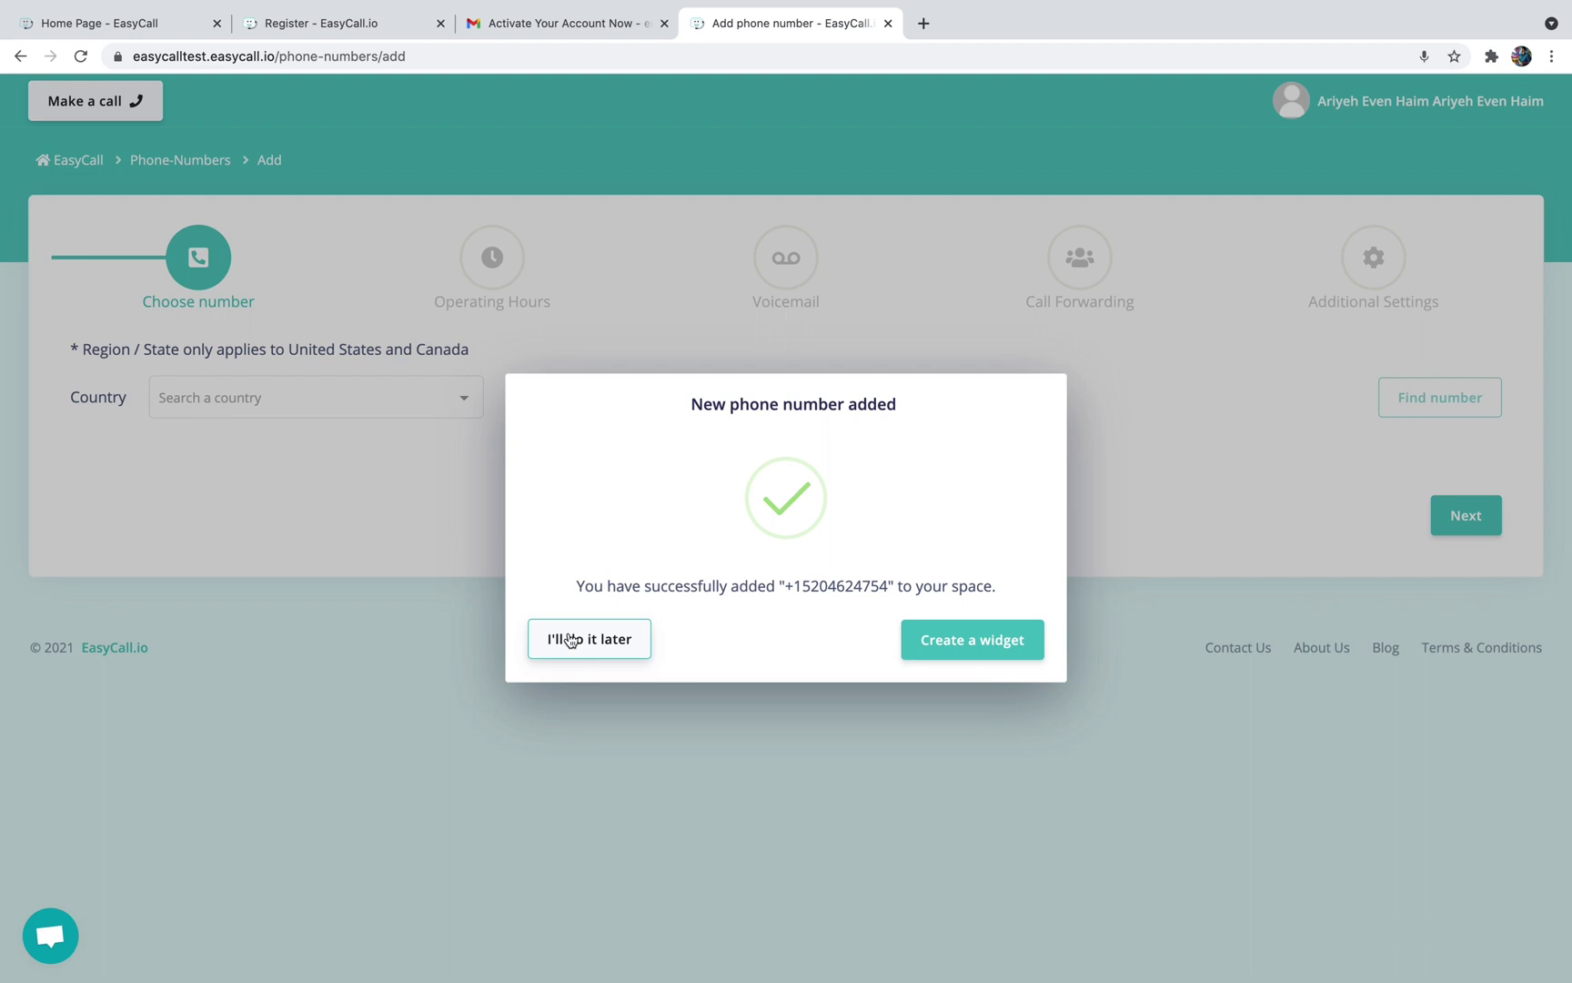
pyautogui.click(610, 639)
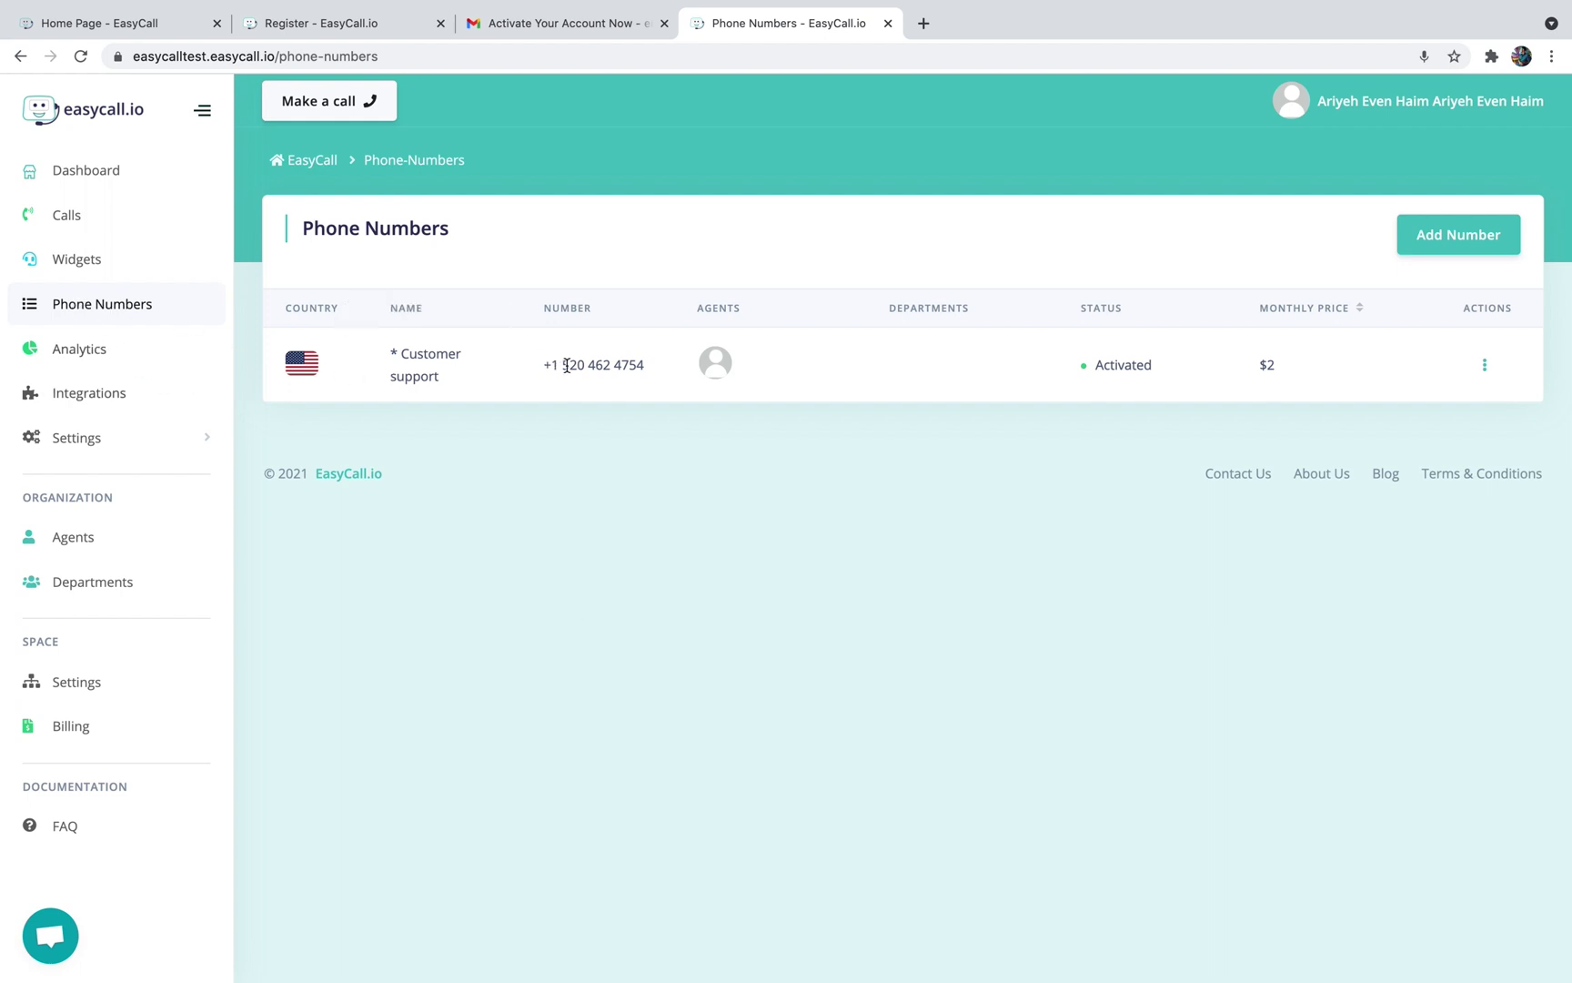
# Check the activated Customer support number in the Phone Numbers list, then begin an outgoing call
pyautogui.moveTo(647, 364); pyautogui.dragTo(540, 370)
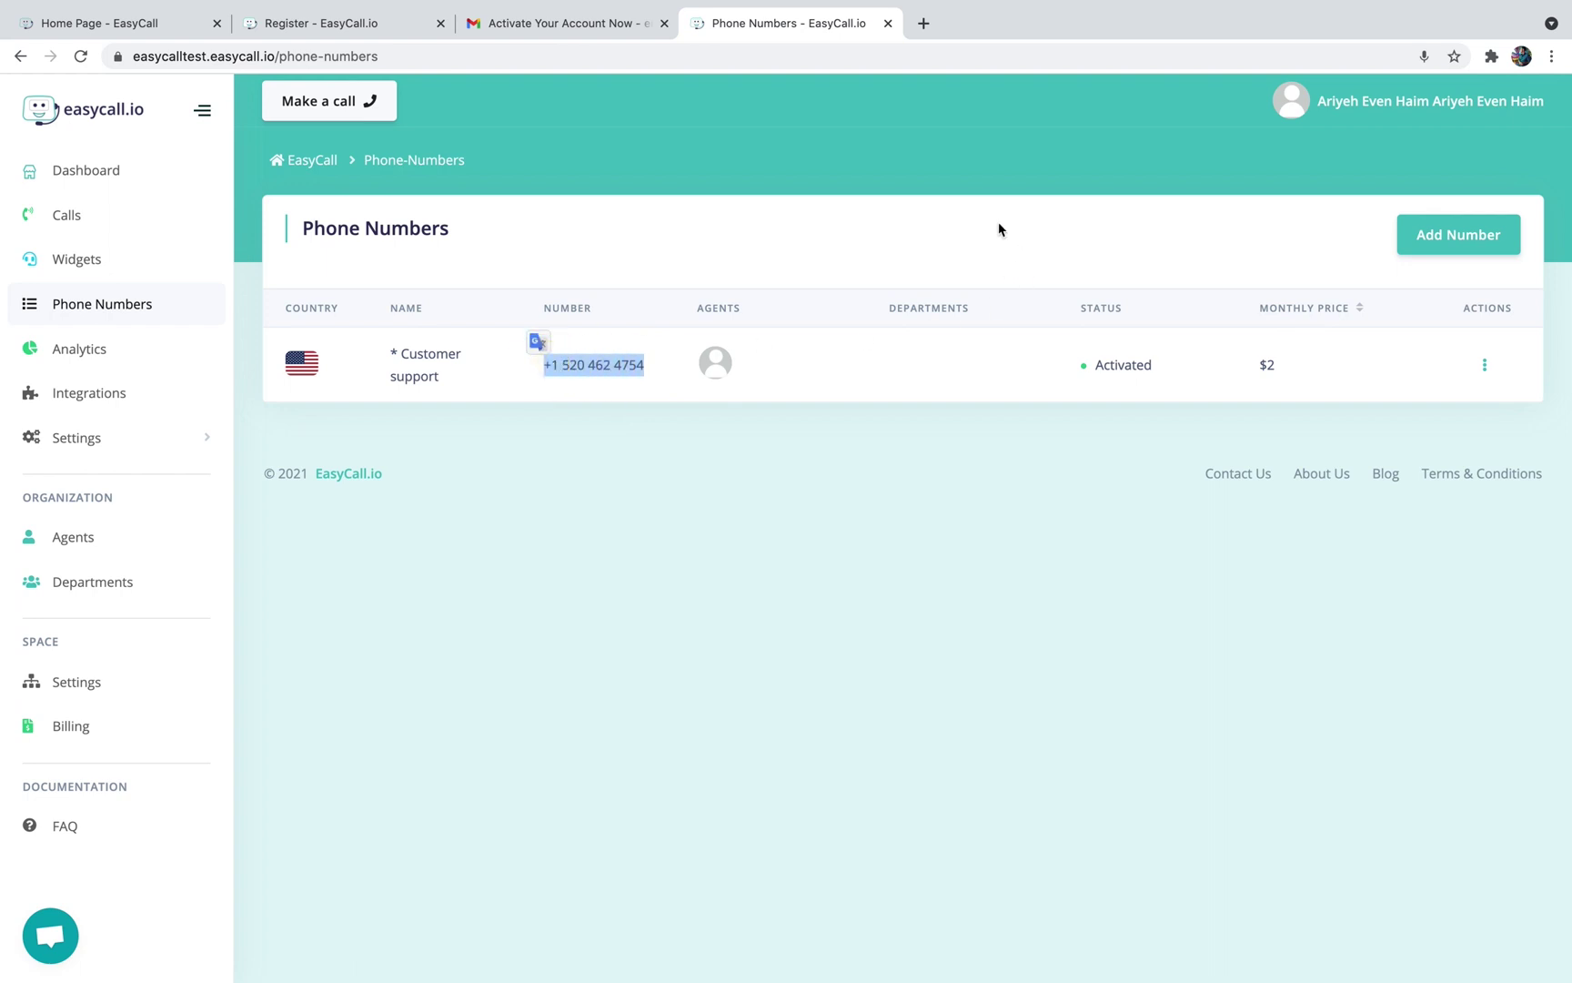
pyautogui.click(814, 505)
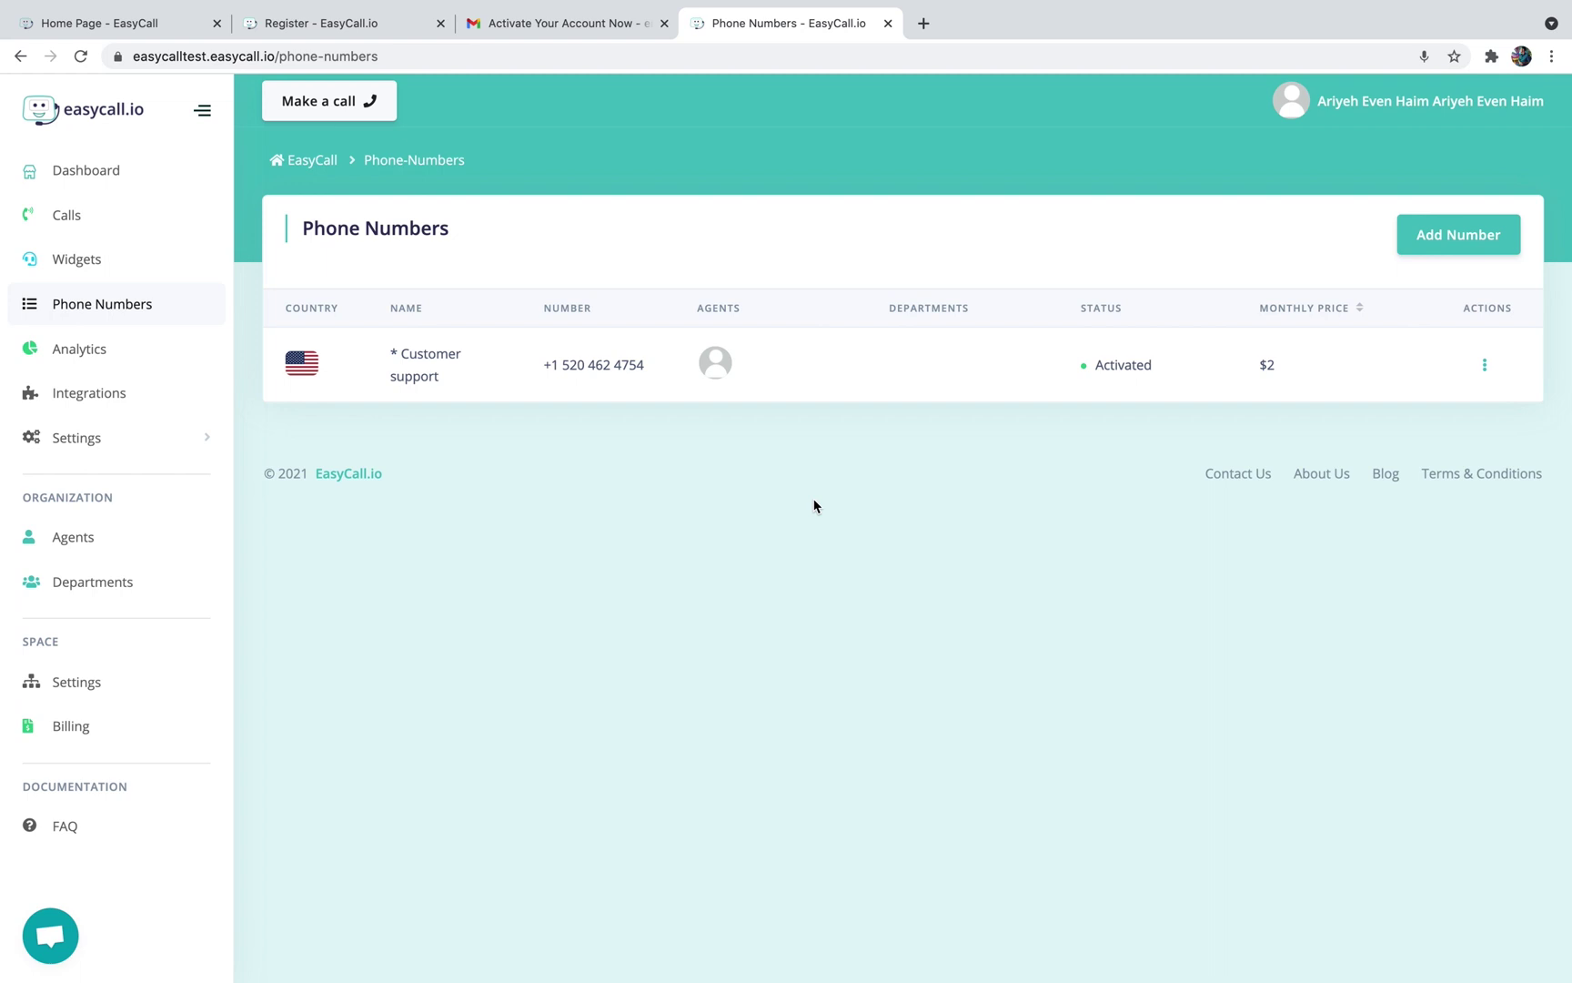
pyautogui.click(339, 109)
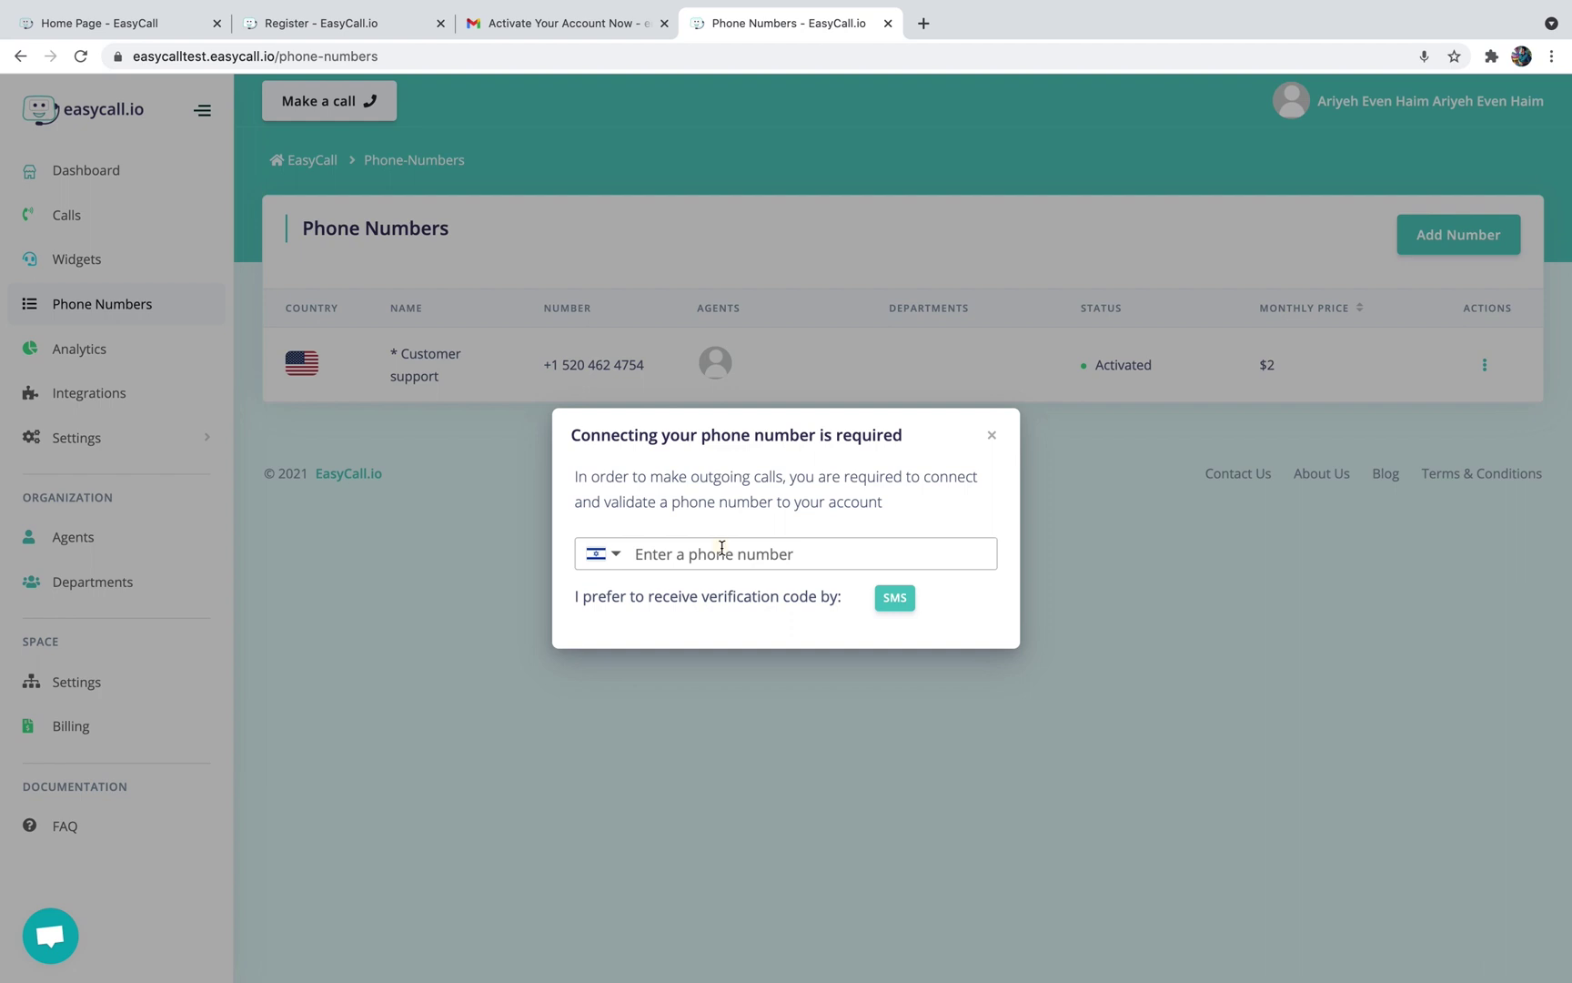
# Enter the personal phone number, verify it with the SMS code, and add it
pyautogui.click(721, 546)
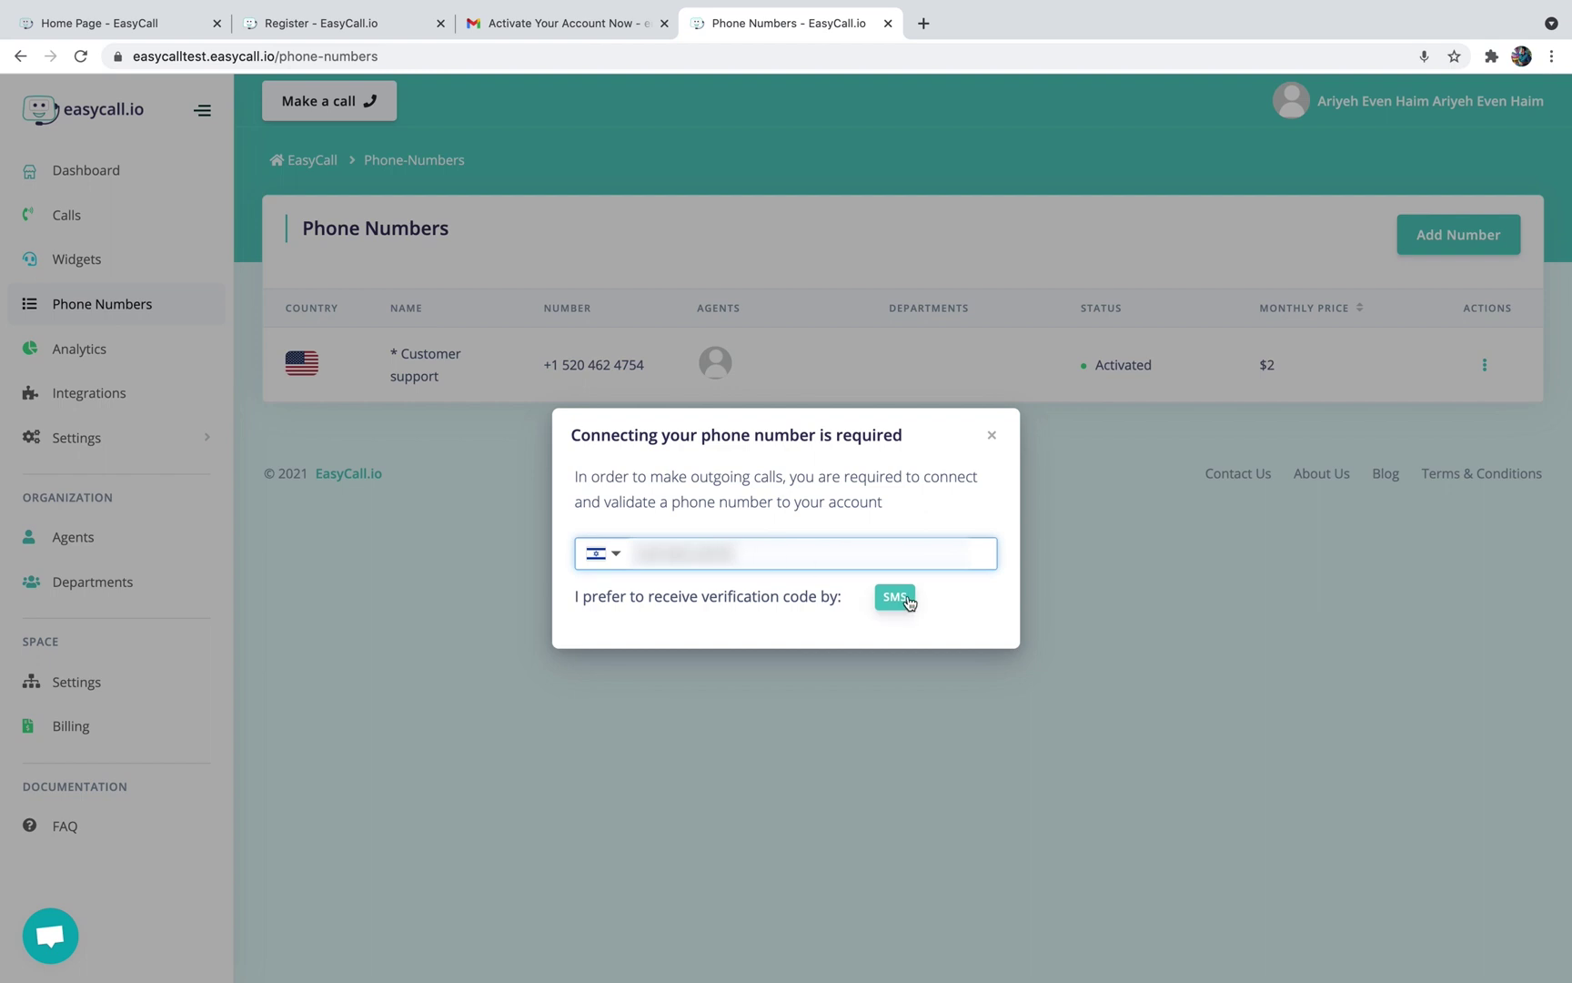
pyautogui.click(902, 599)
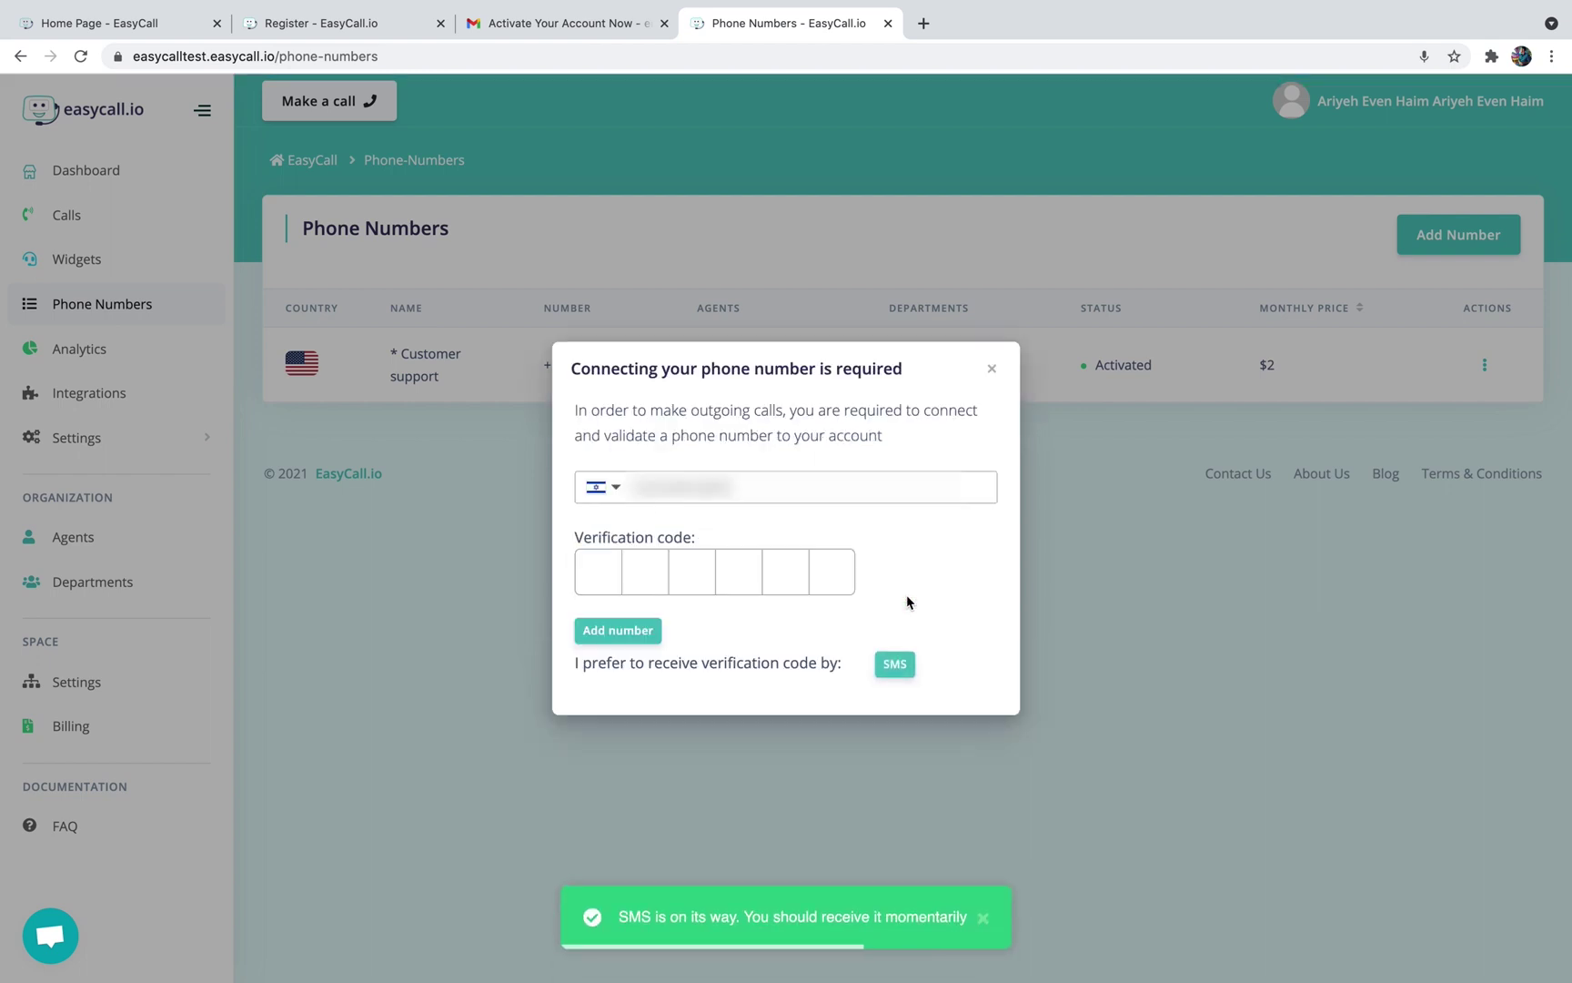
pyautogui.write('123456')
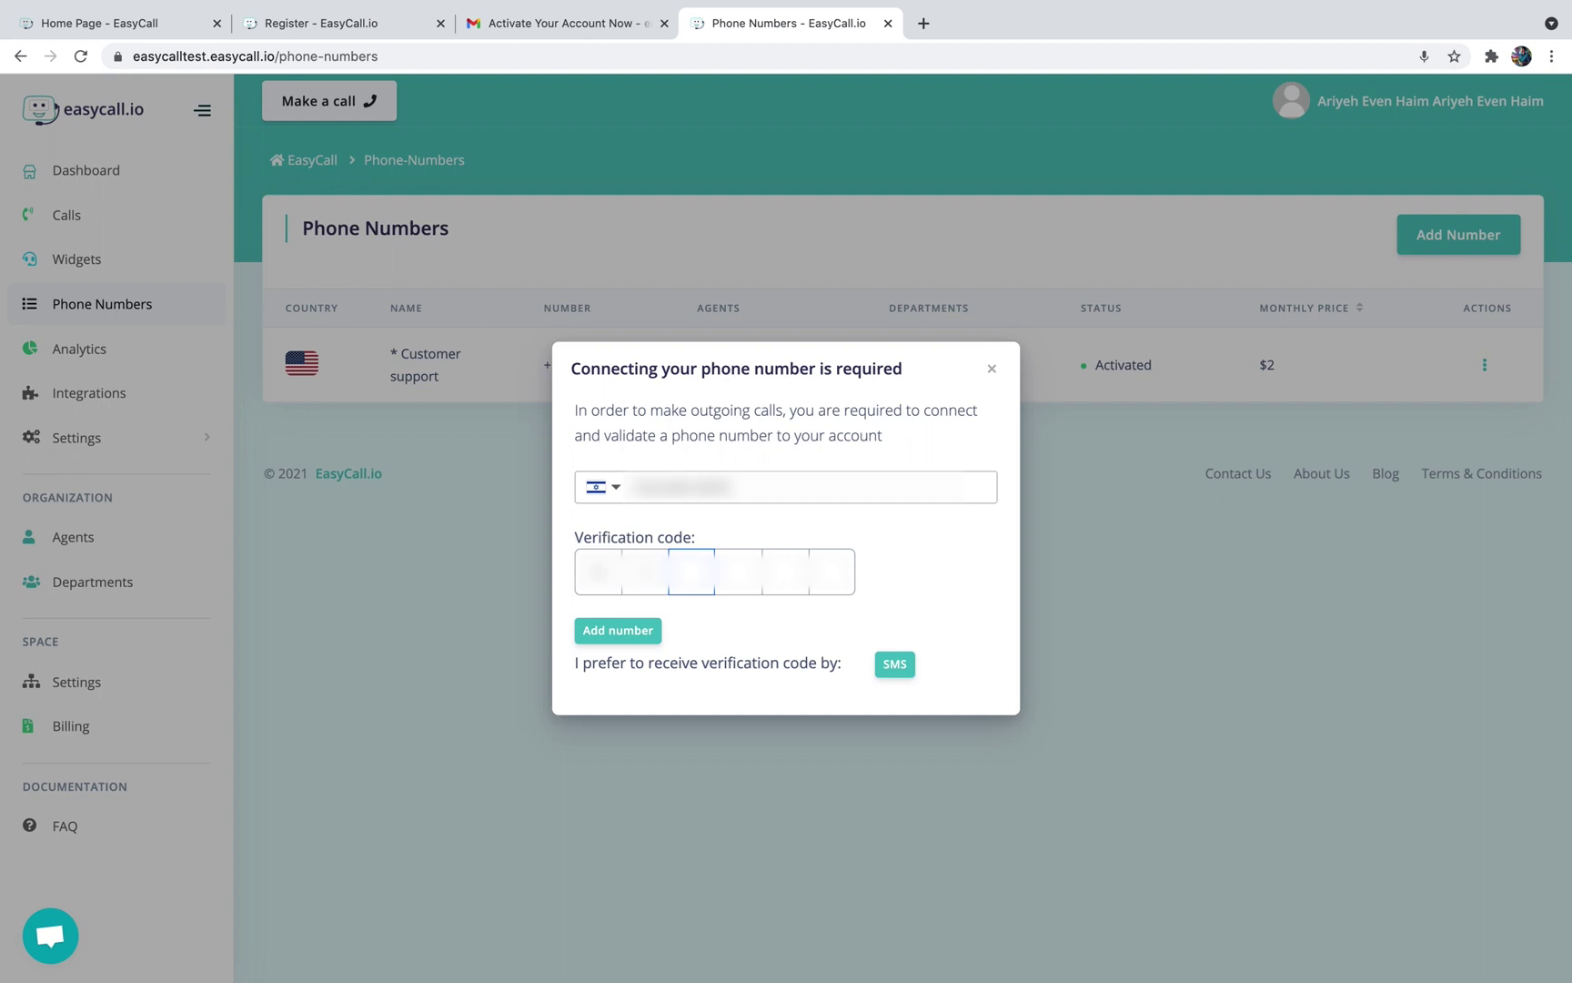
pyautogui.click(597, 631)
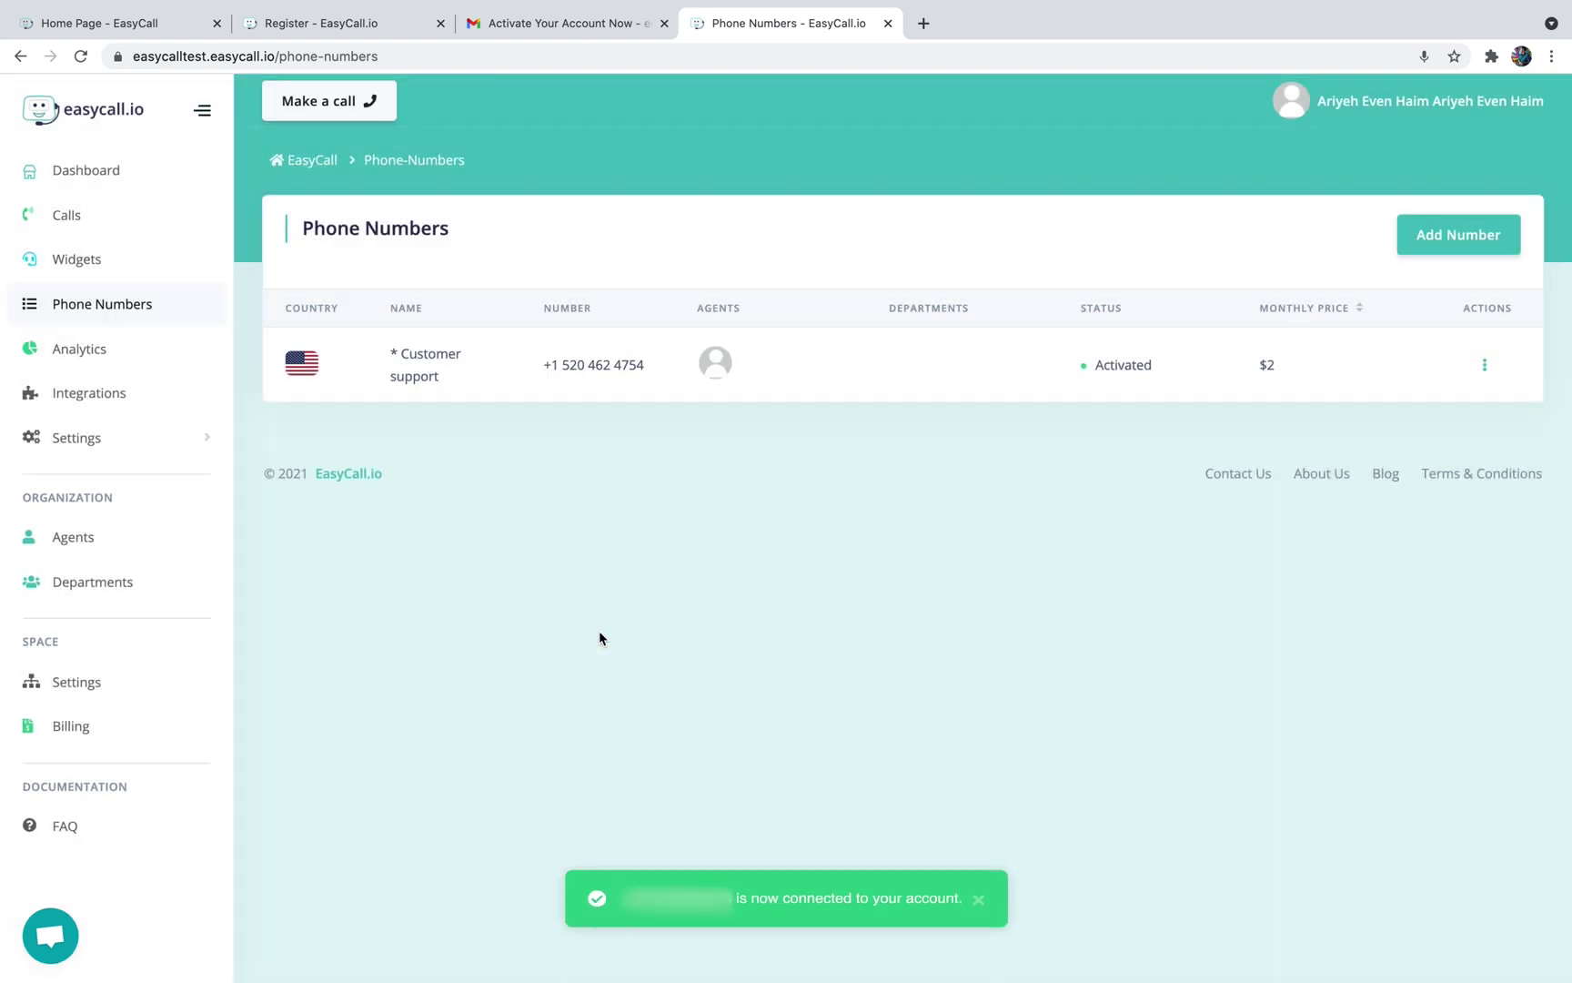
pyautogui.click(339, 109)
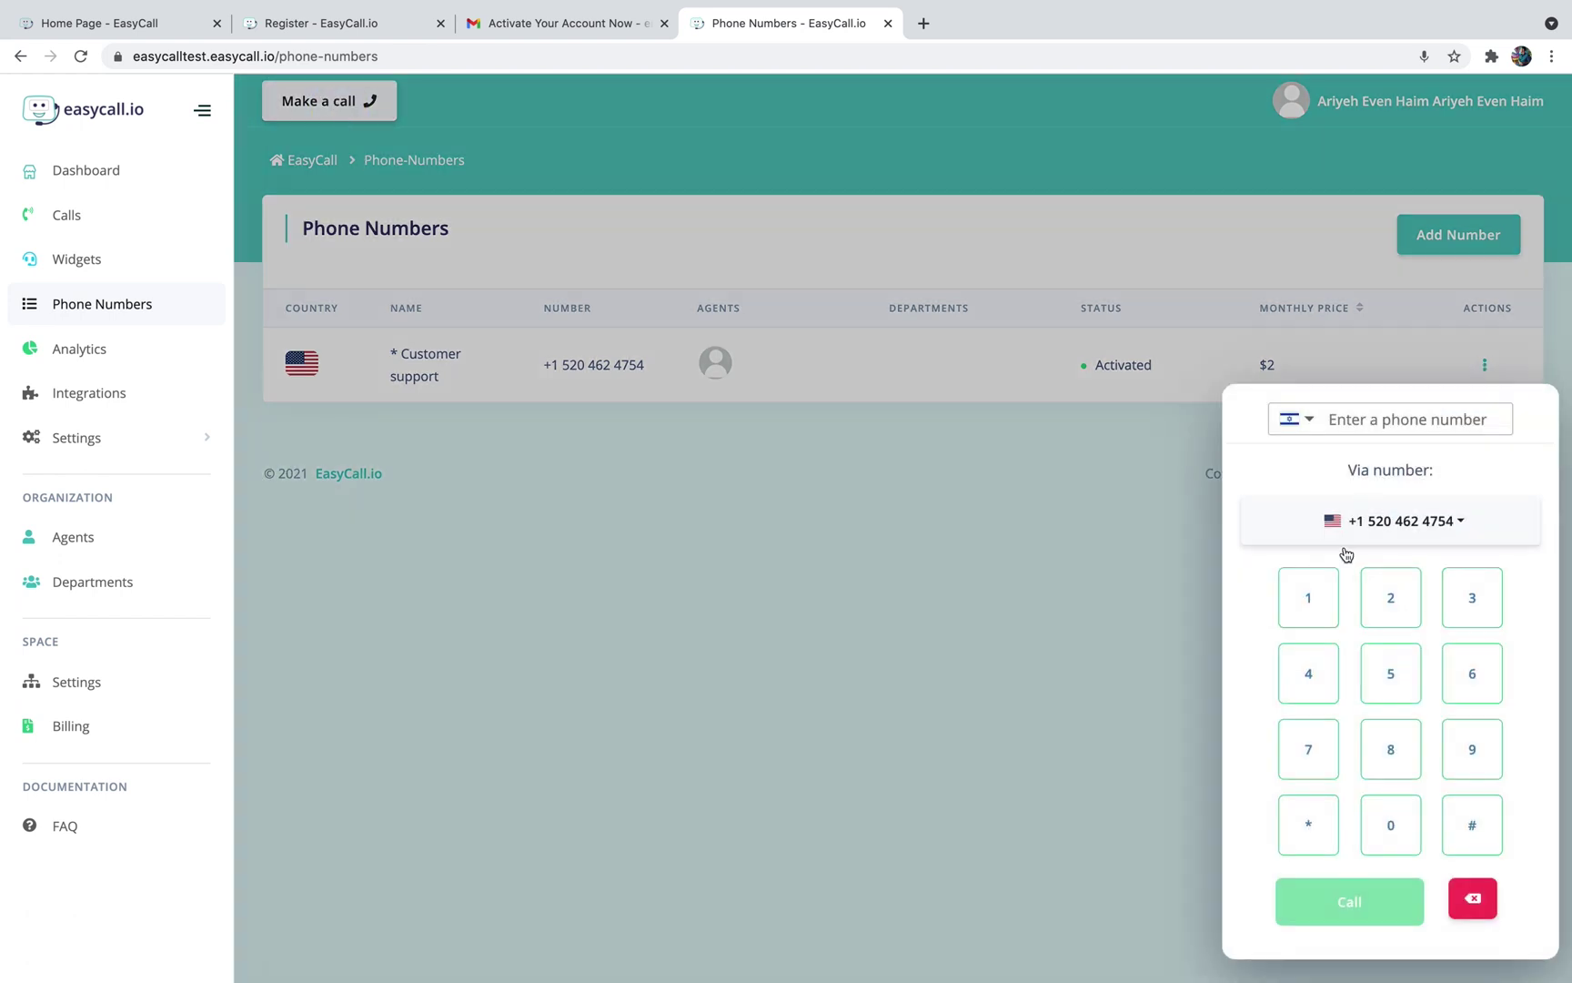
pyautogui.click(1456, 528)
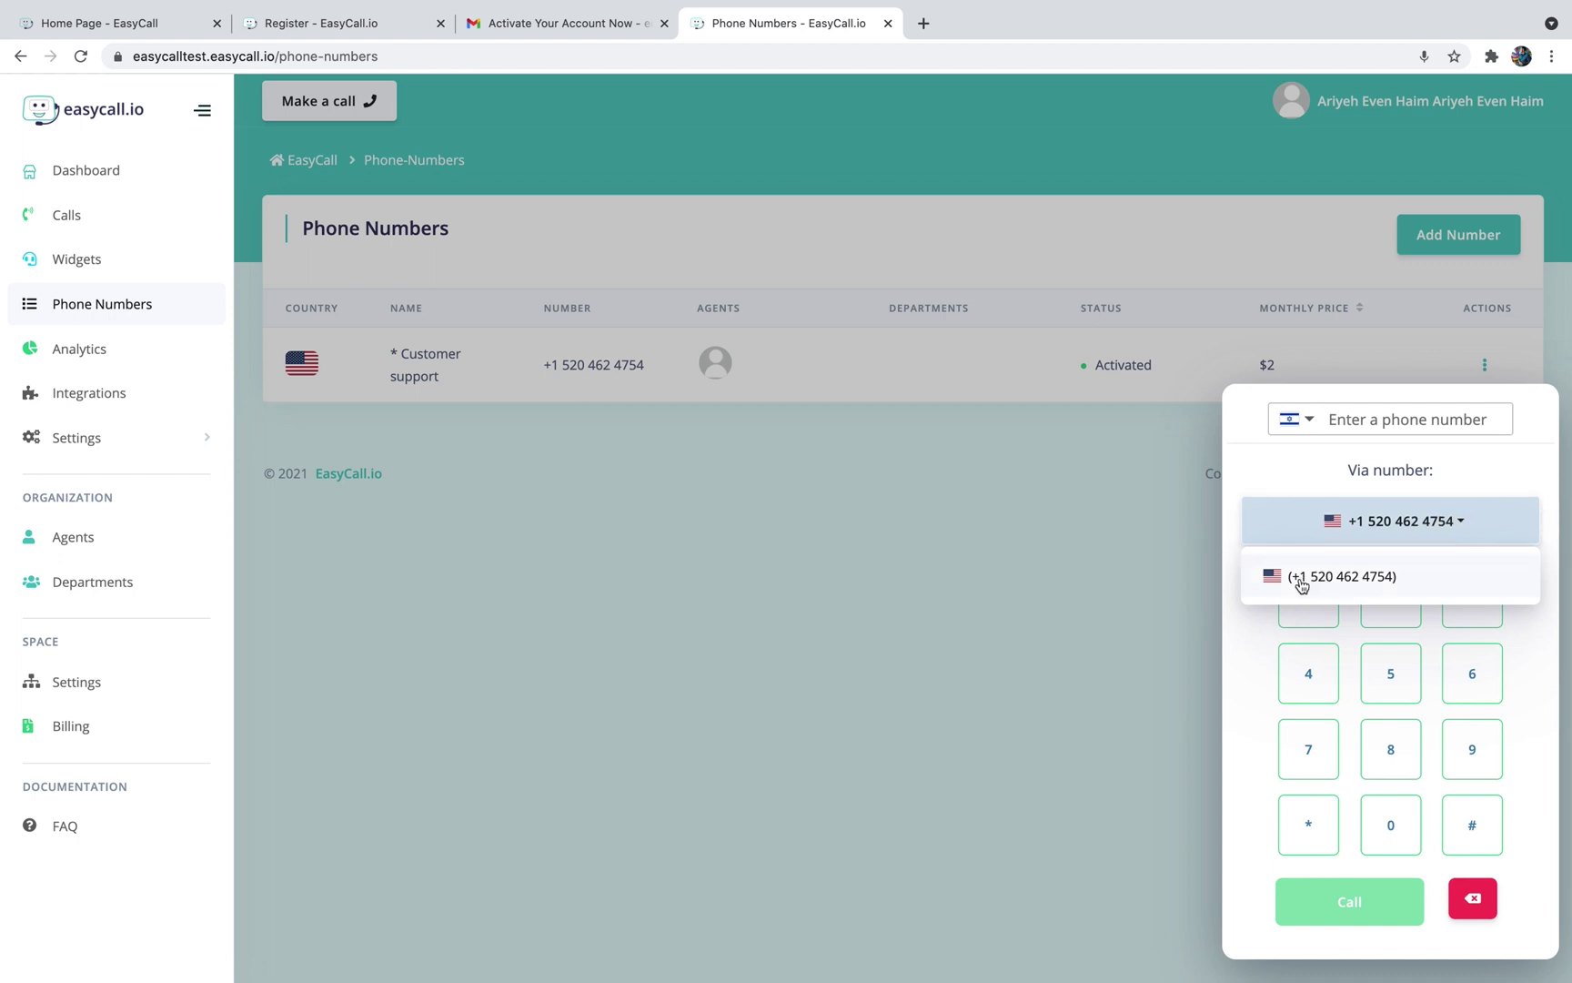
pyautogui.click(1384, 420)
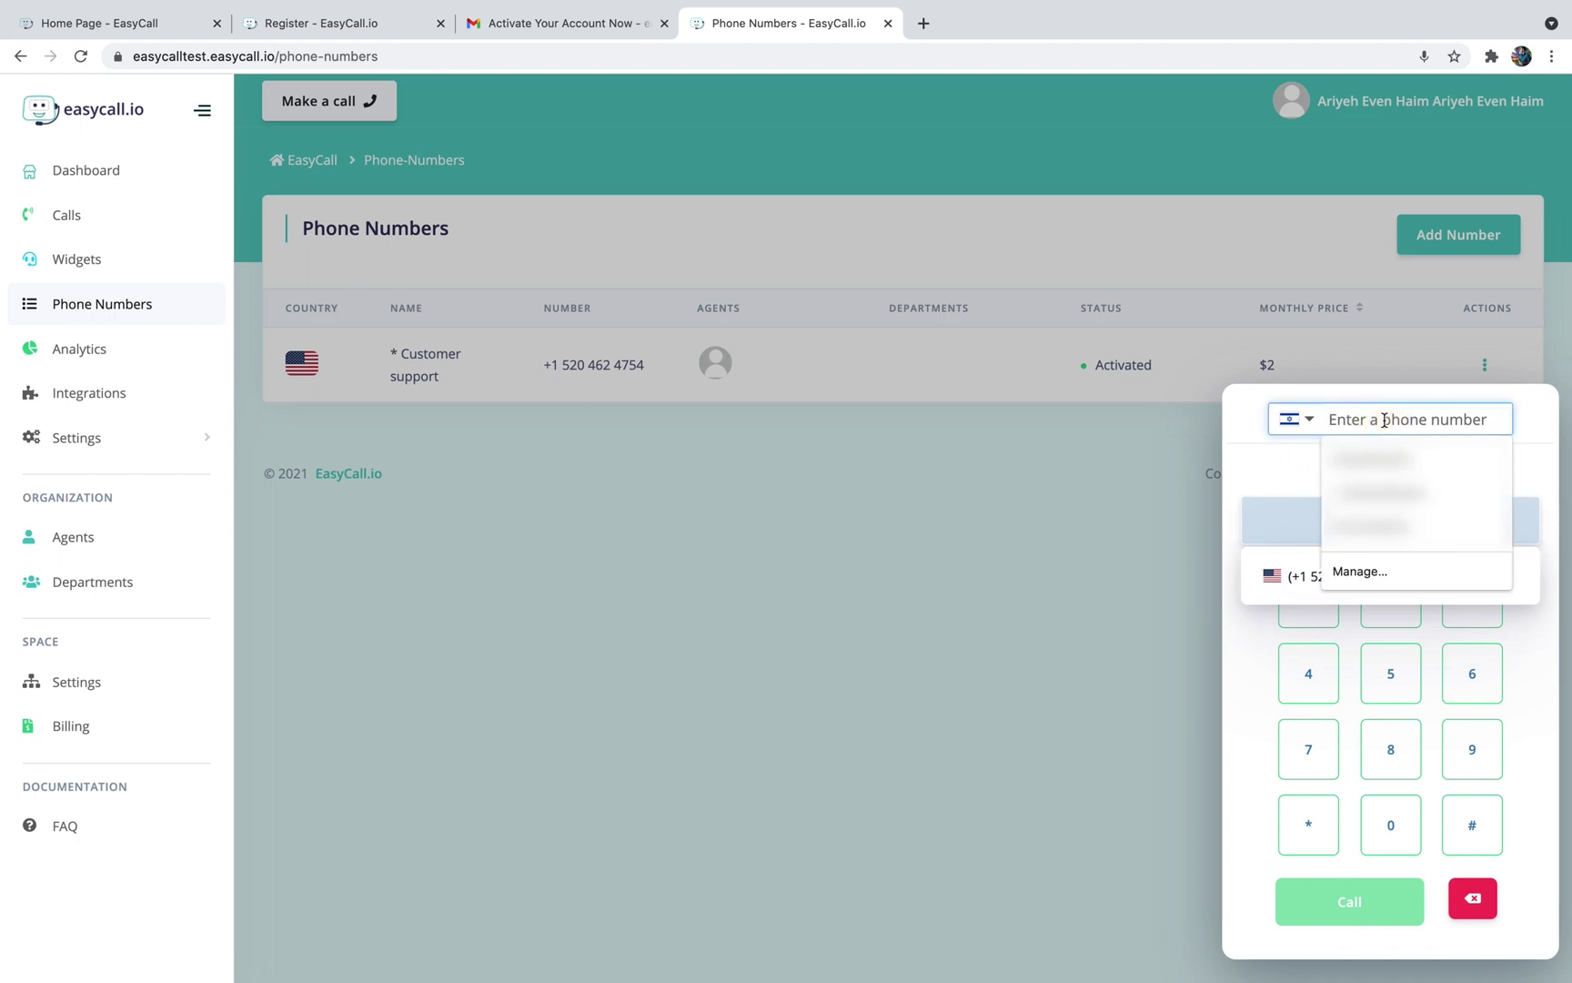
pyautogui.click(1374, 454)
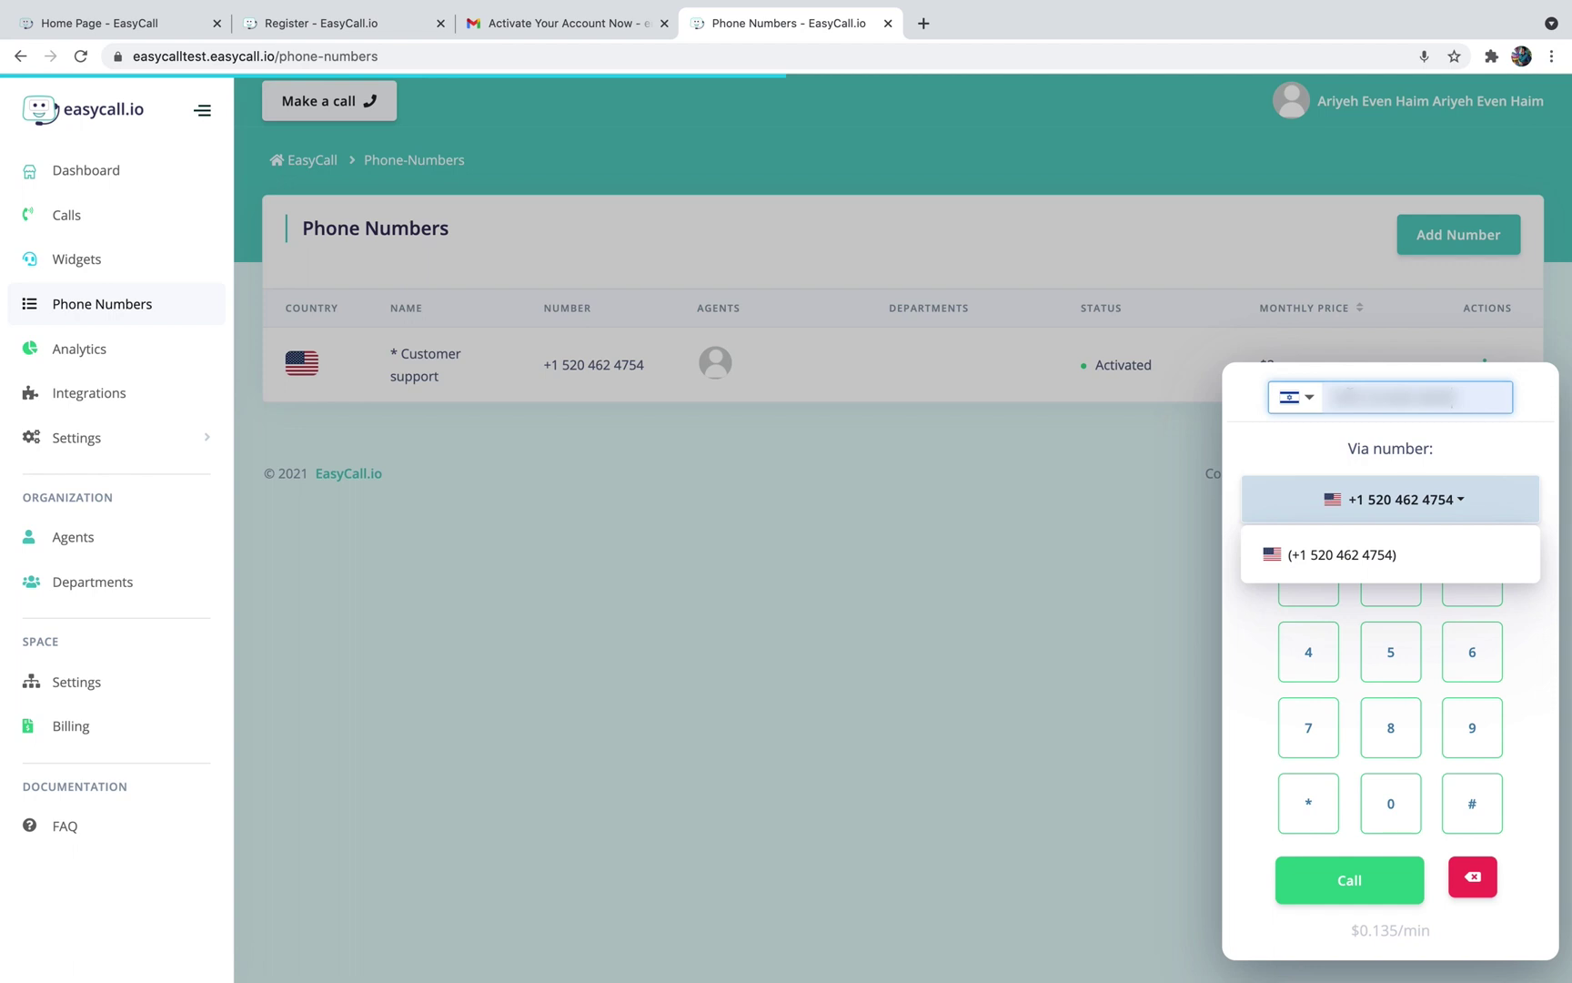
pyautogui.click(1361, 421)
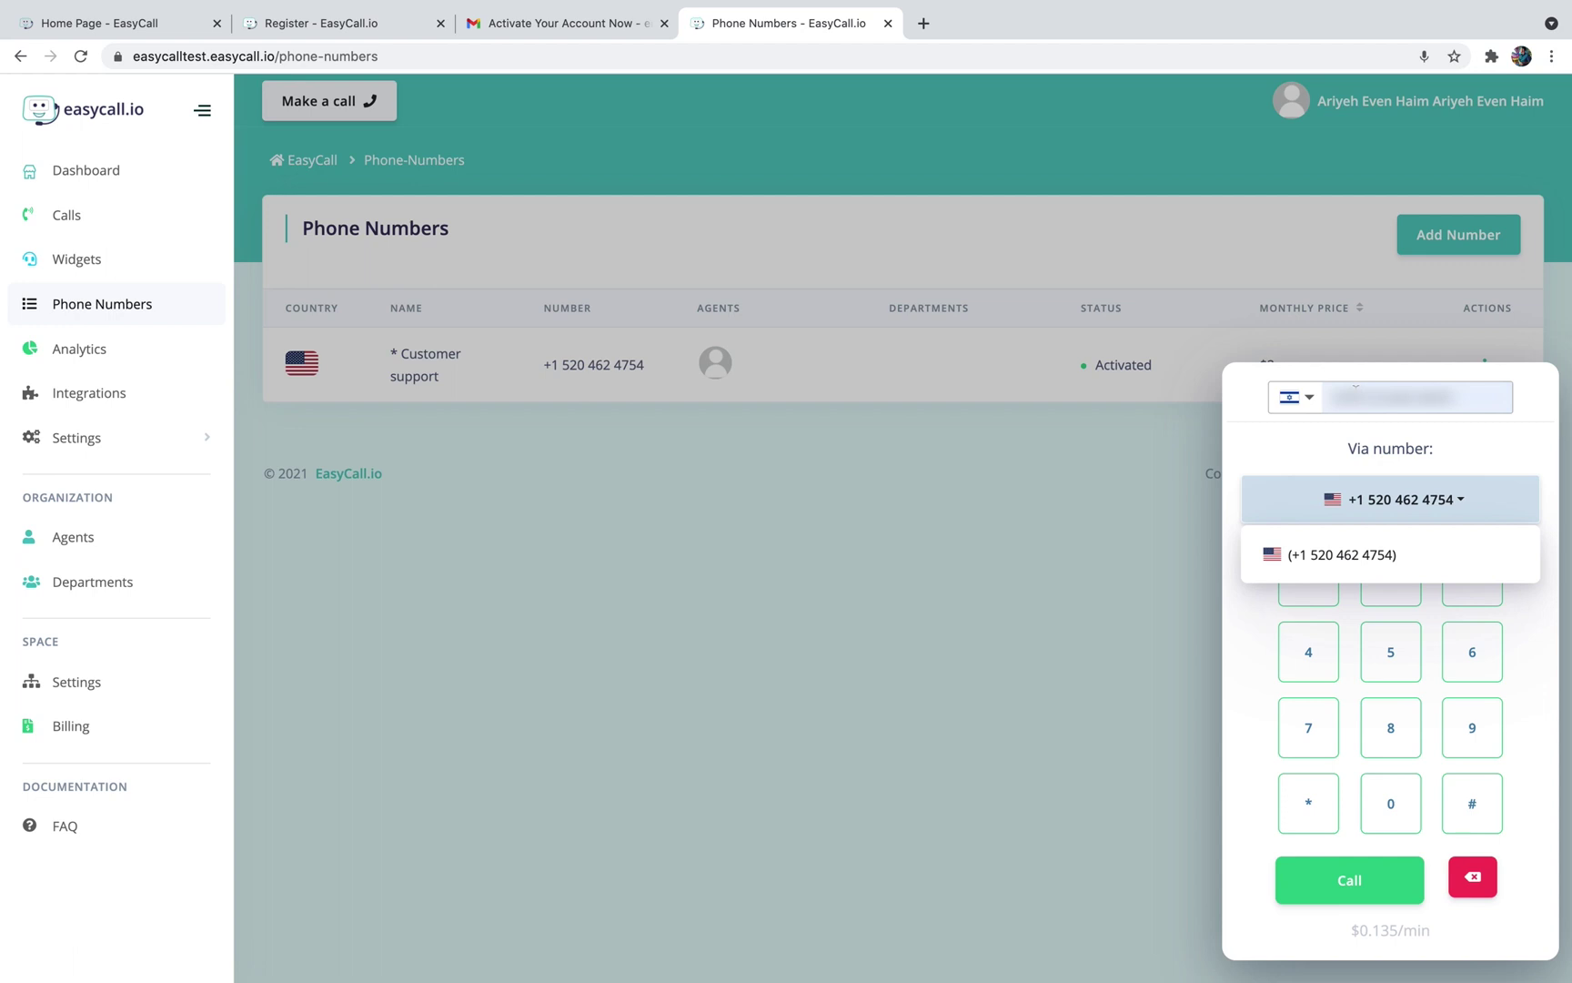
pyautogui.click(1425, 449)
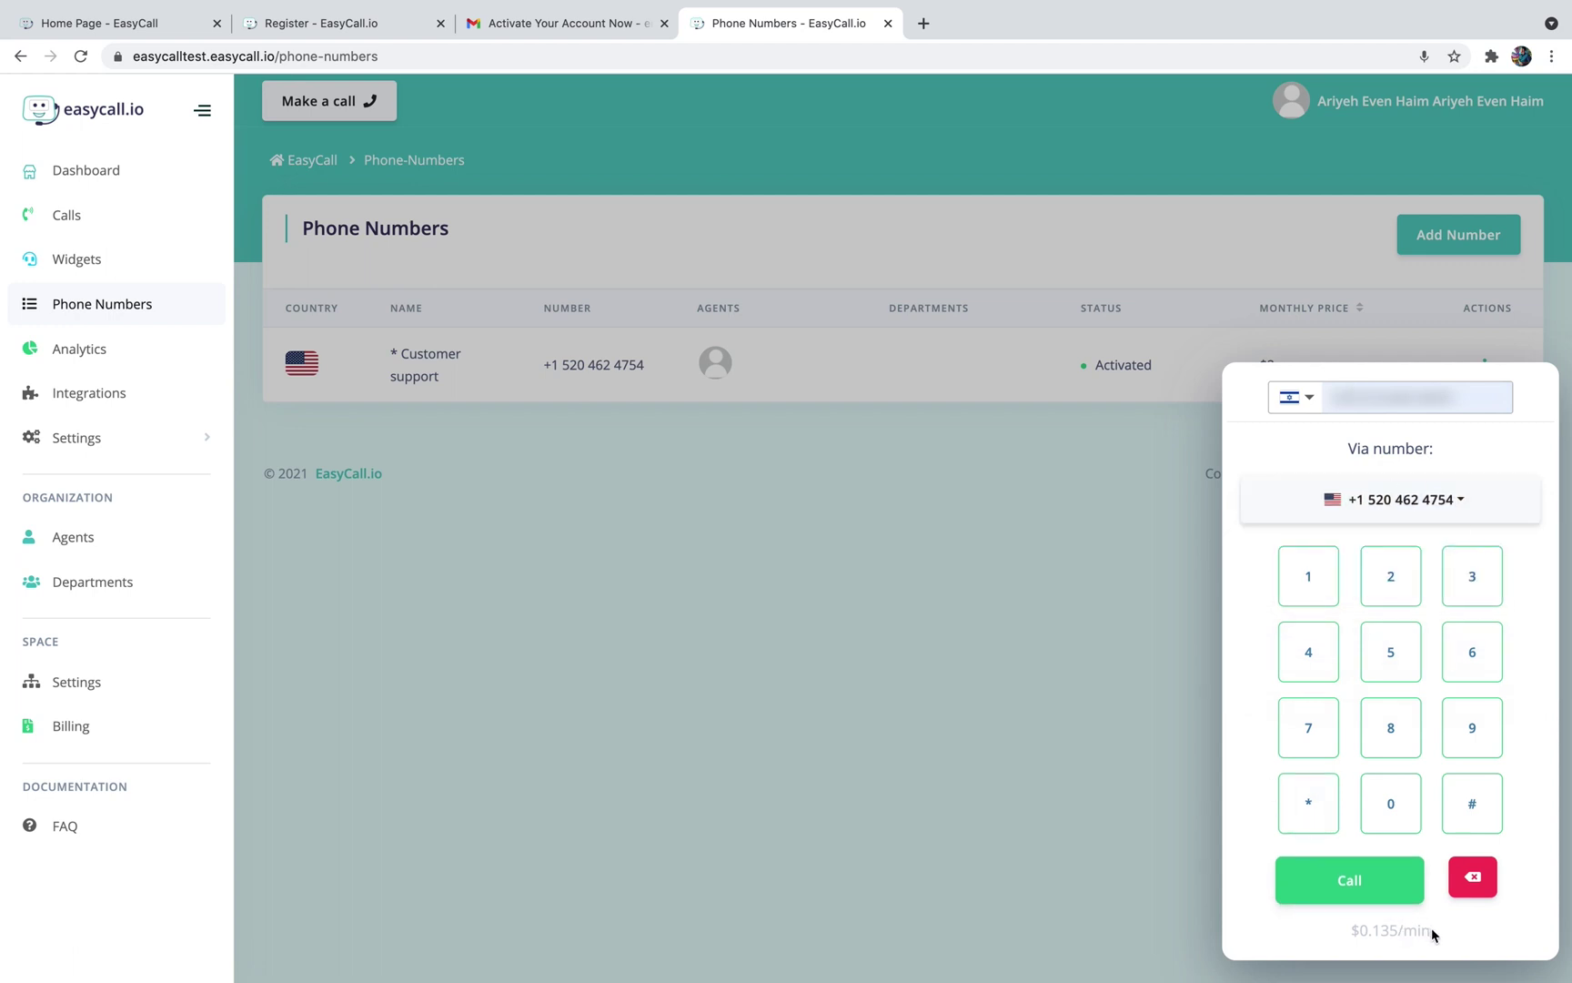
pyautogui.click(1389, 887)
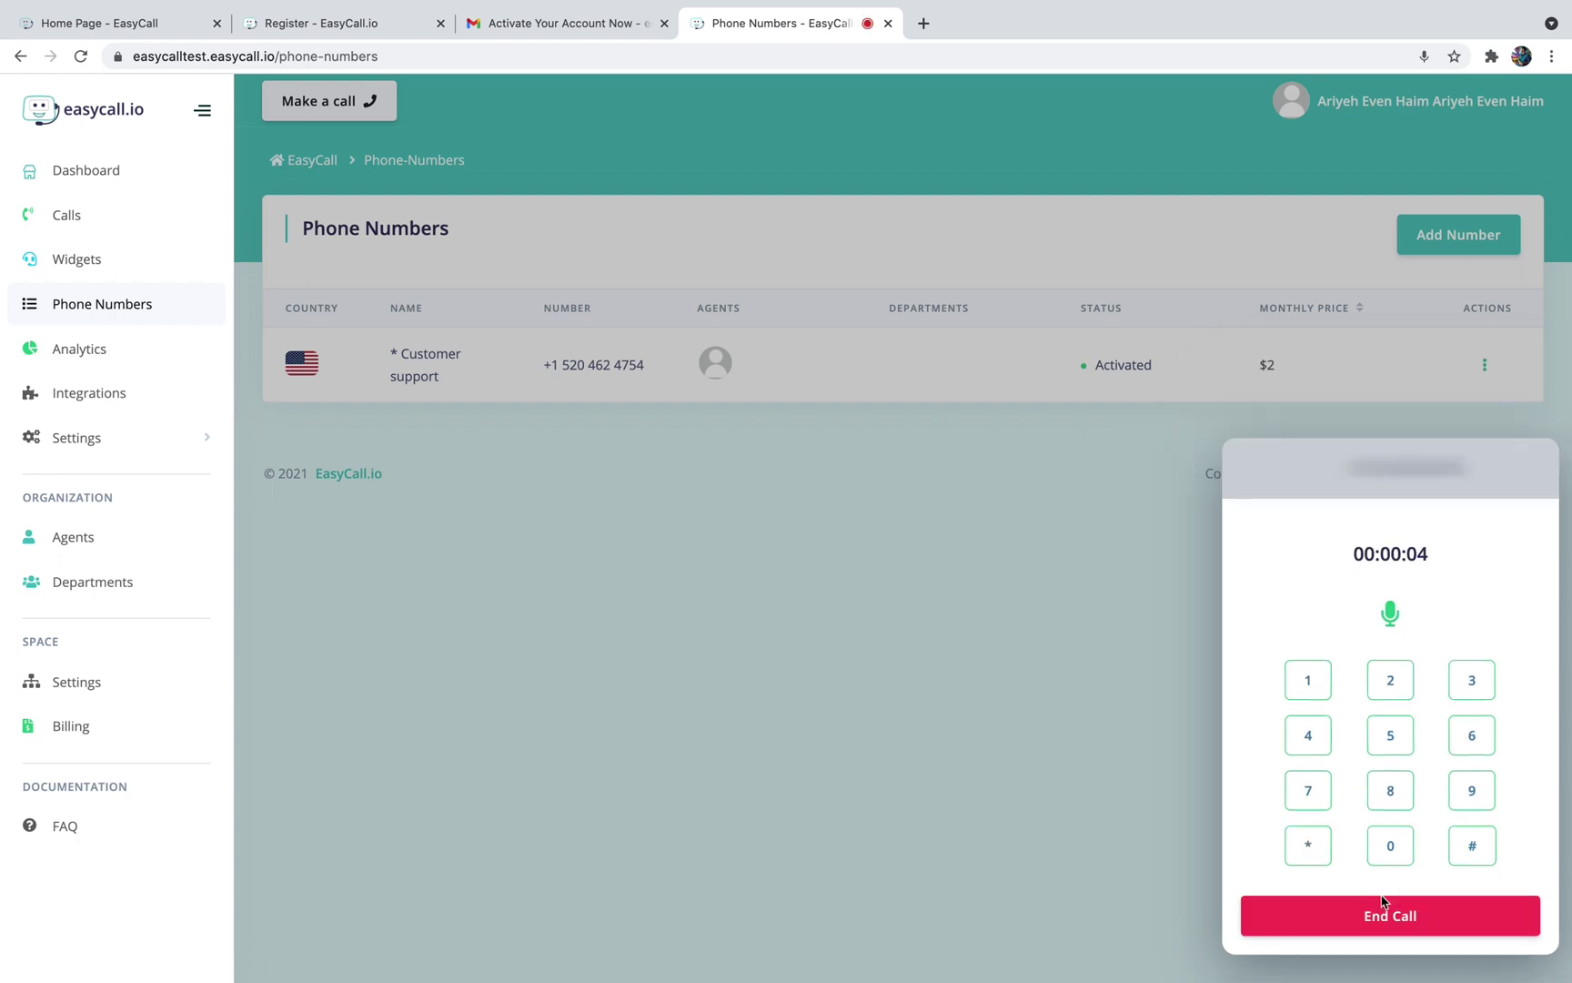
pyautogui.click(1380, 915)
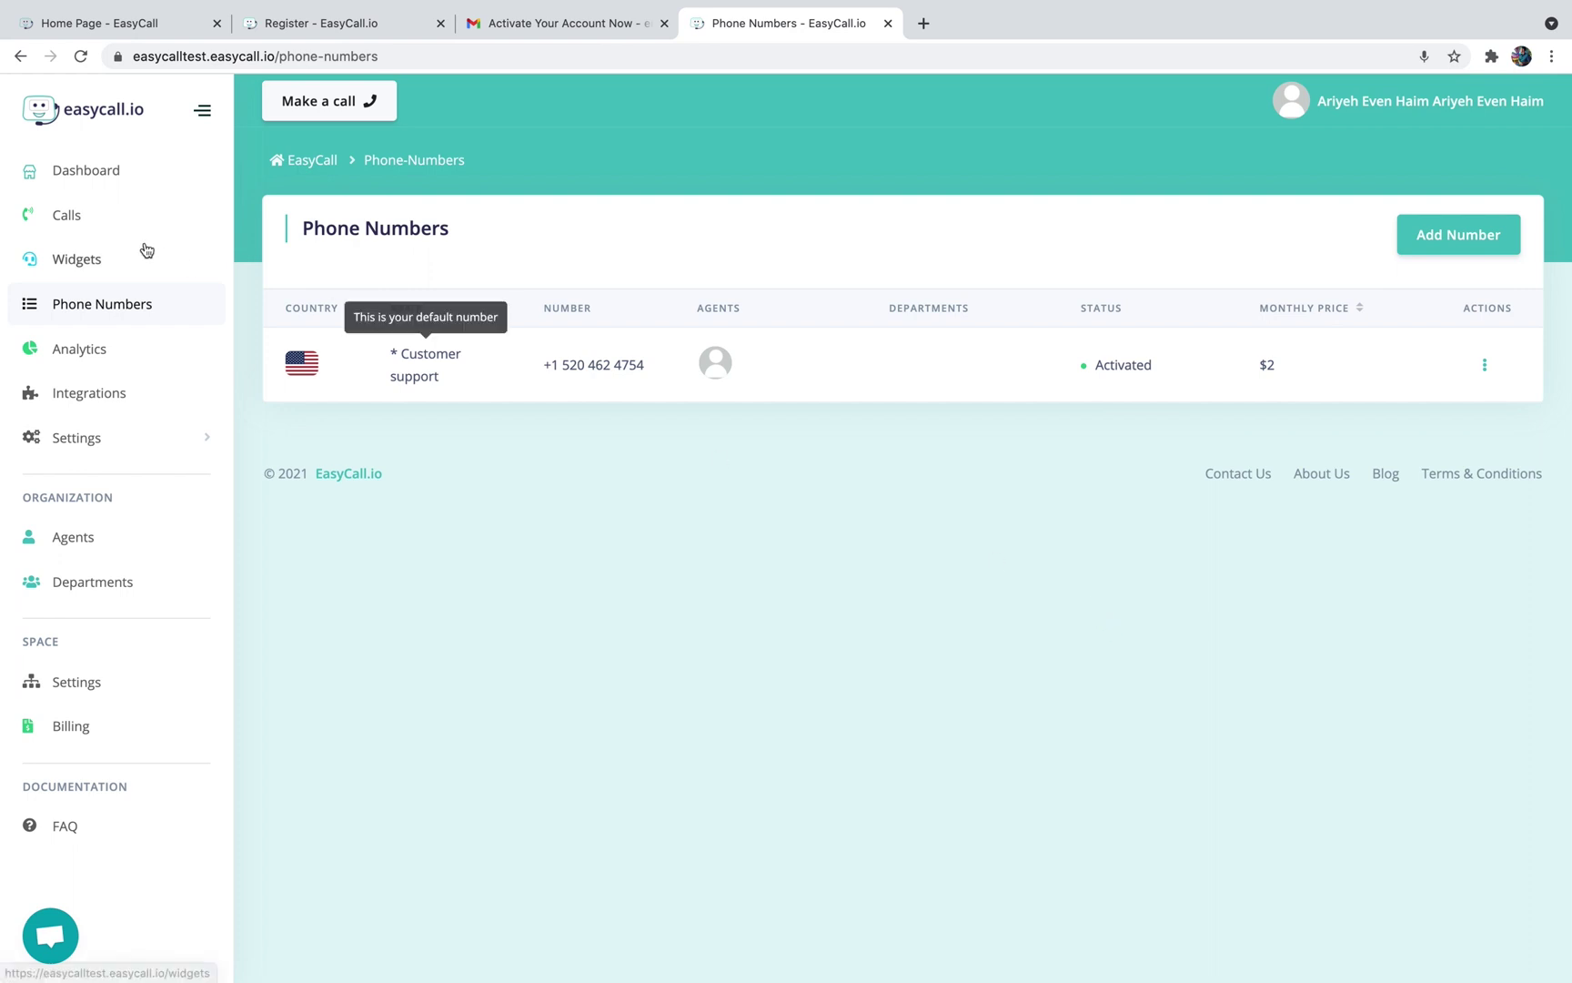
# Open the Calls log and scroll across the logged outgoing No answer test call's columns
pyautogui.click(85, 222)
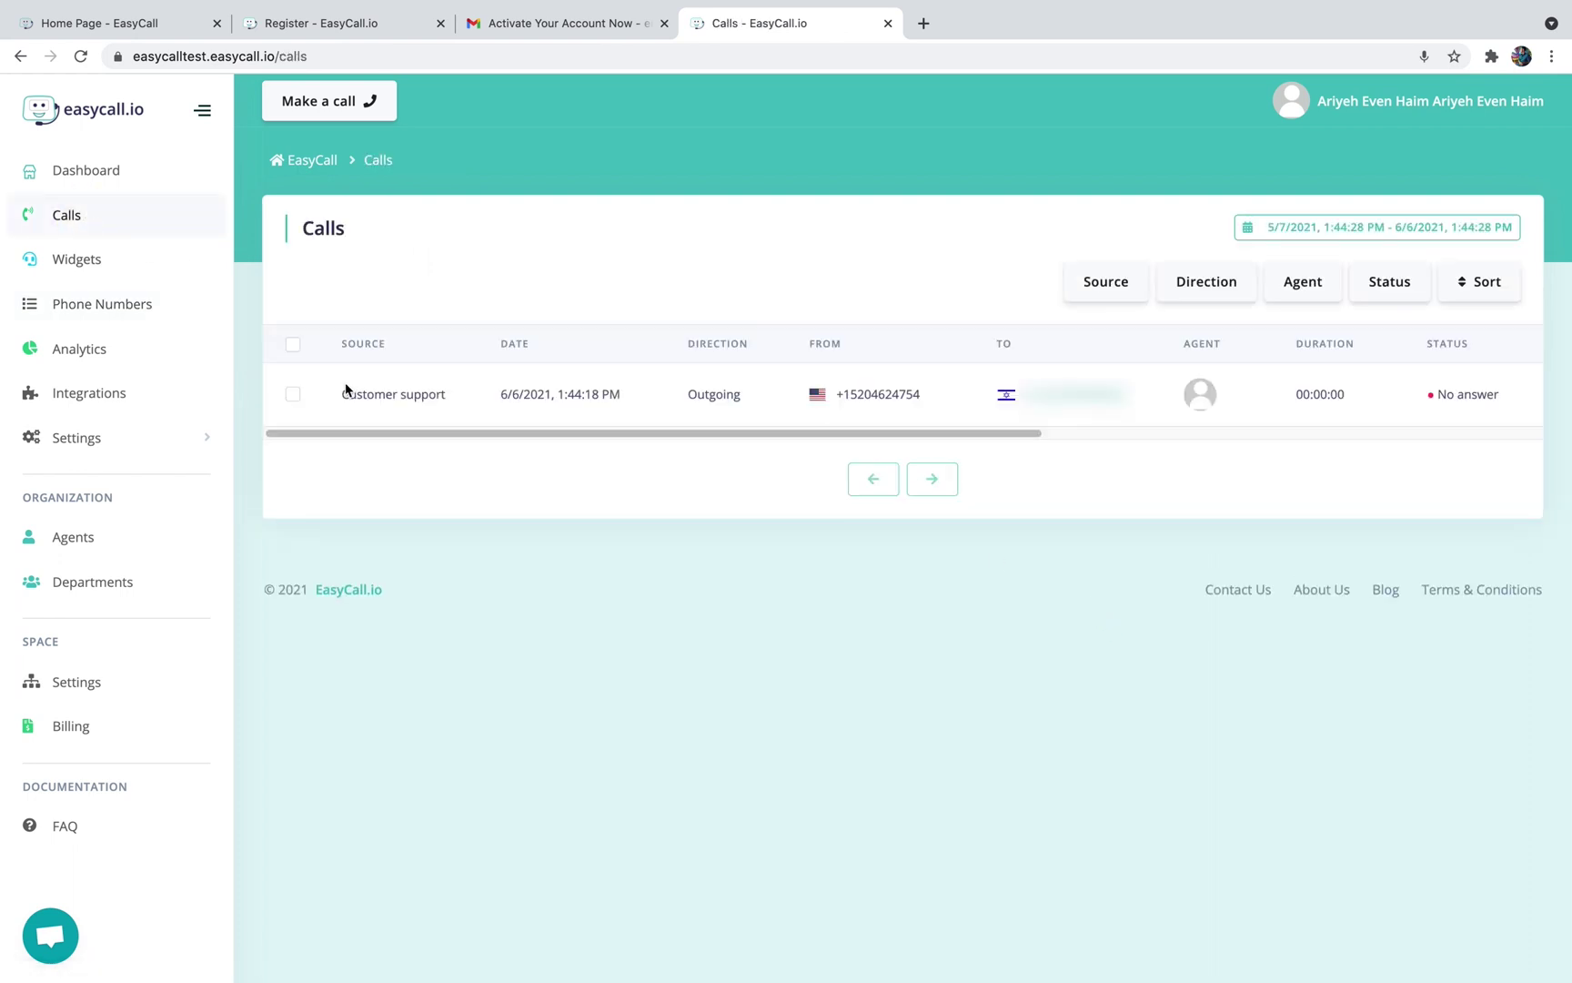
pyautogui.moveTo(348, 388)
pyautogui.moveTo(1055, 435); pyautogui.dragTo(1499, 444)
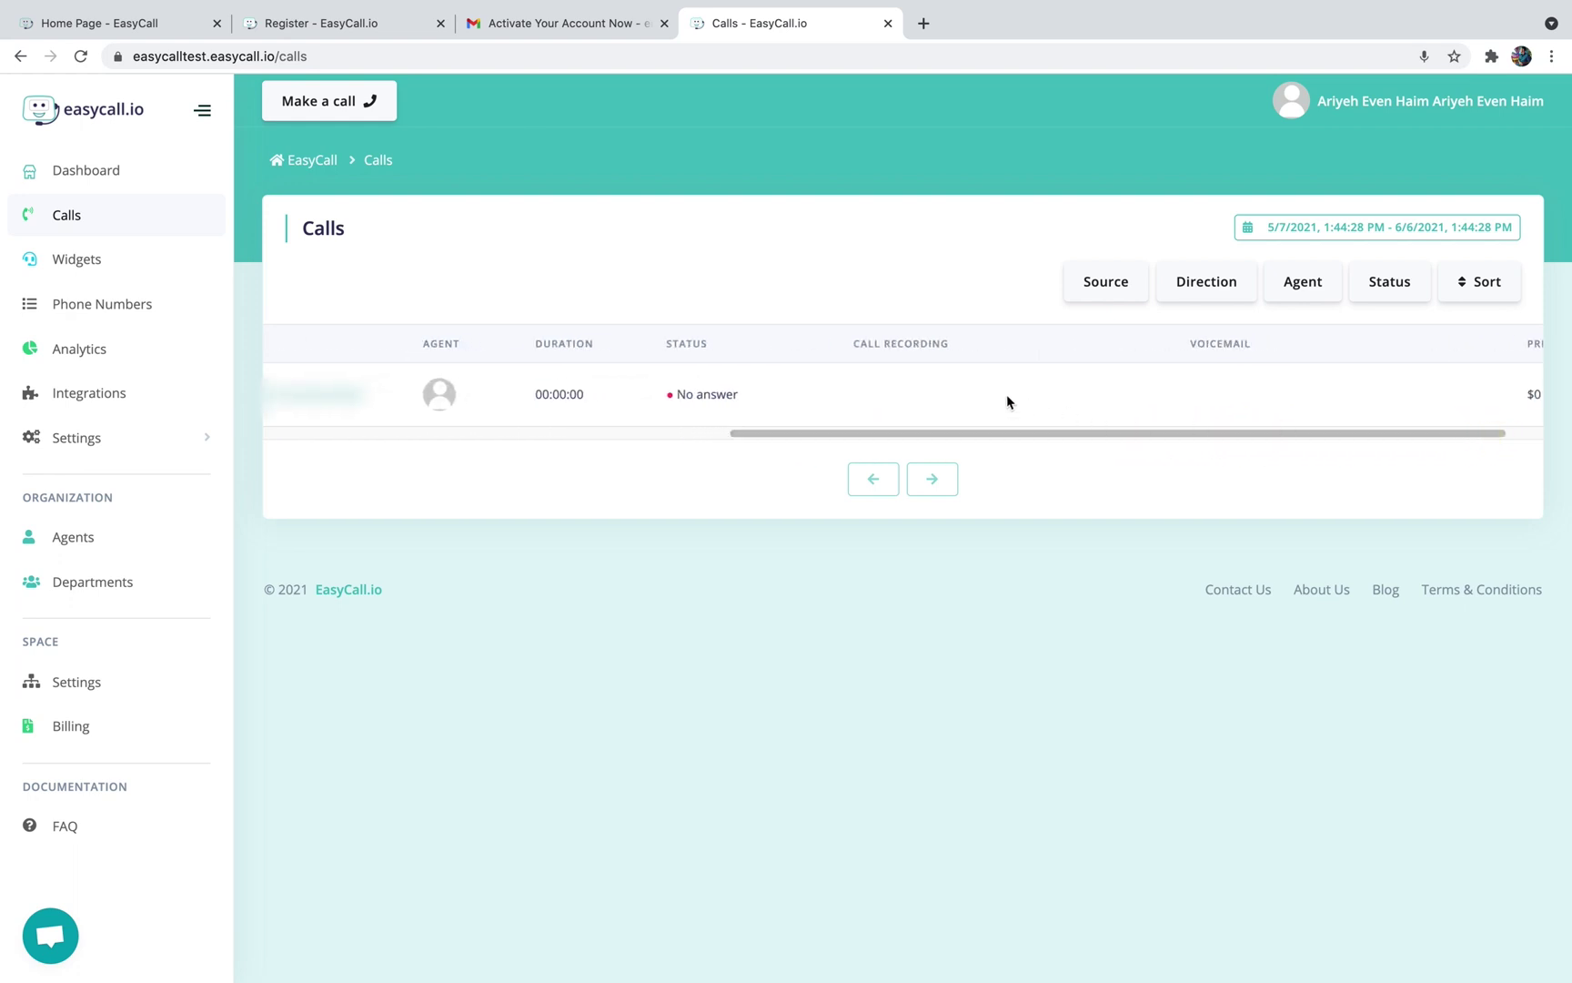
pyautogui.moveTo(1122, 435); pyautogui.dragTo(1192, 429)
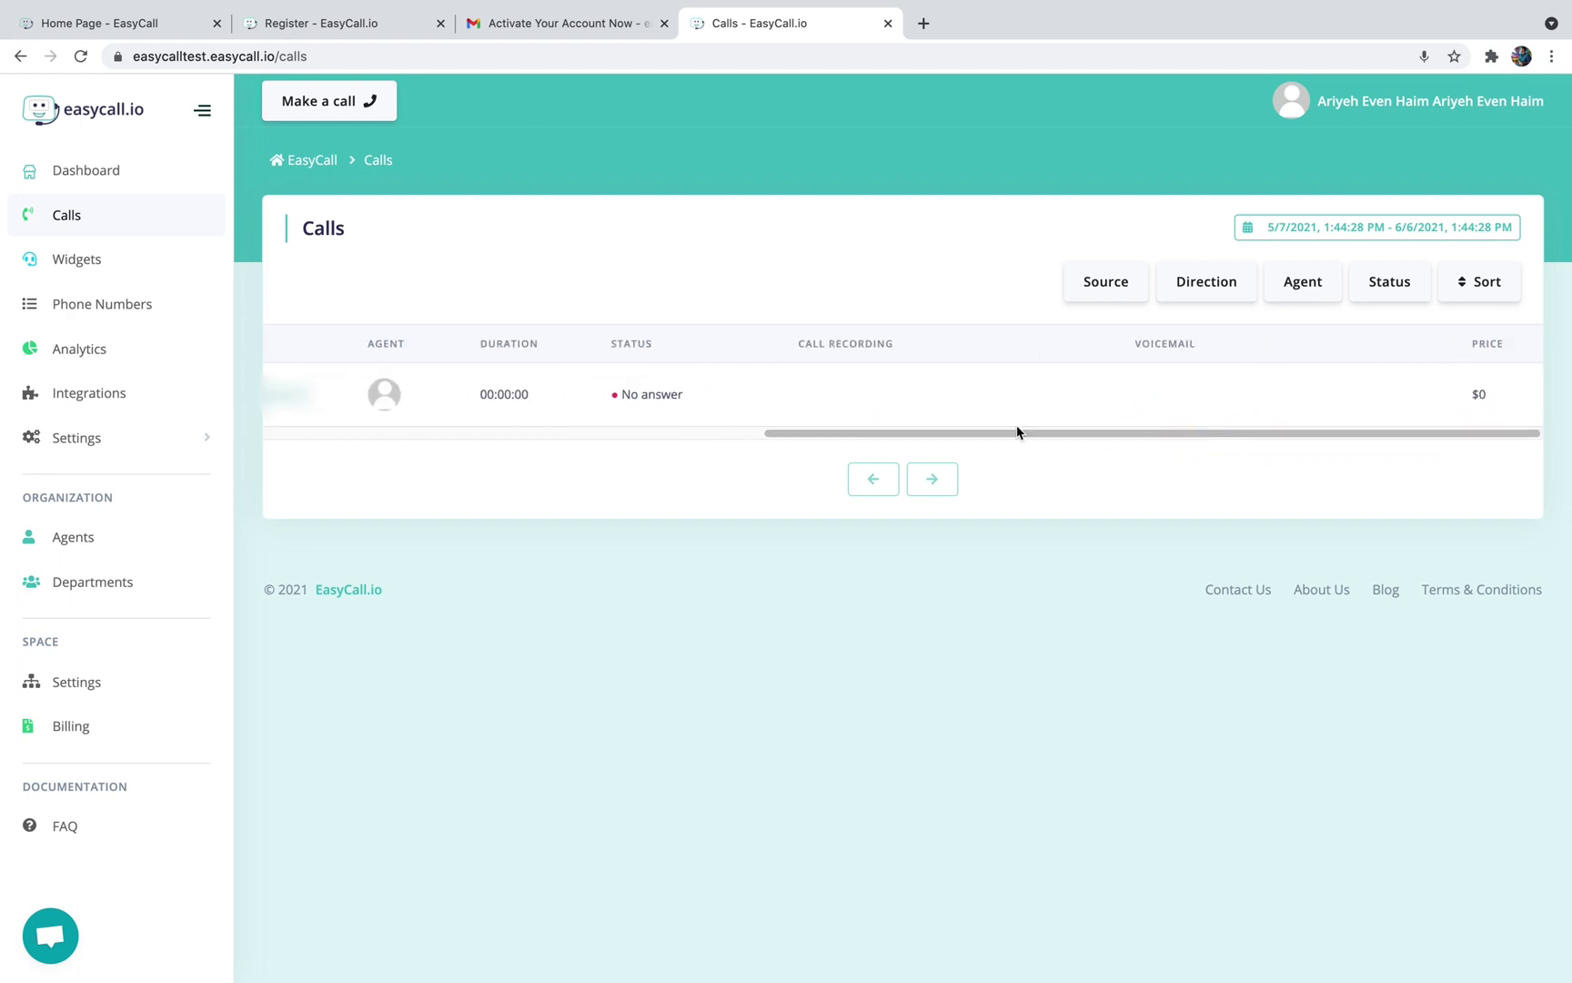
pyautogui.click(608, 433)
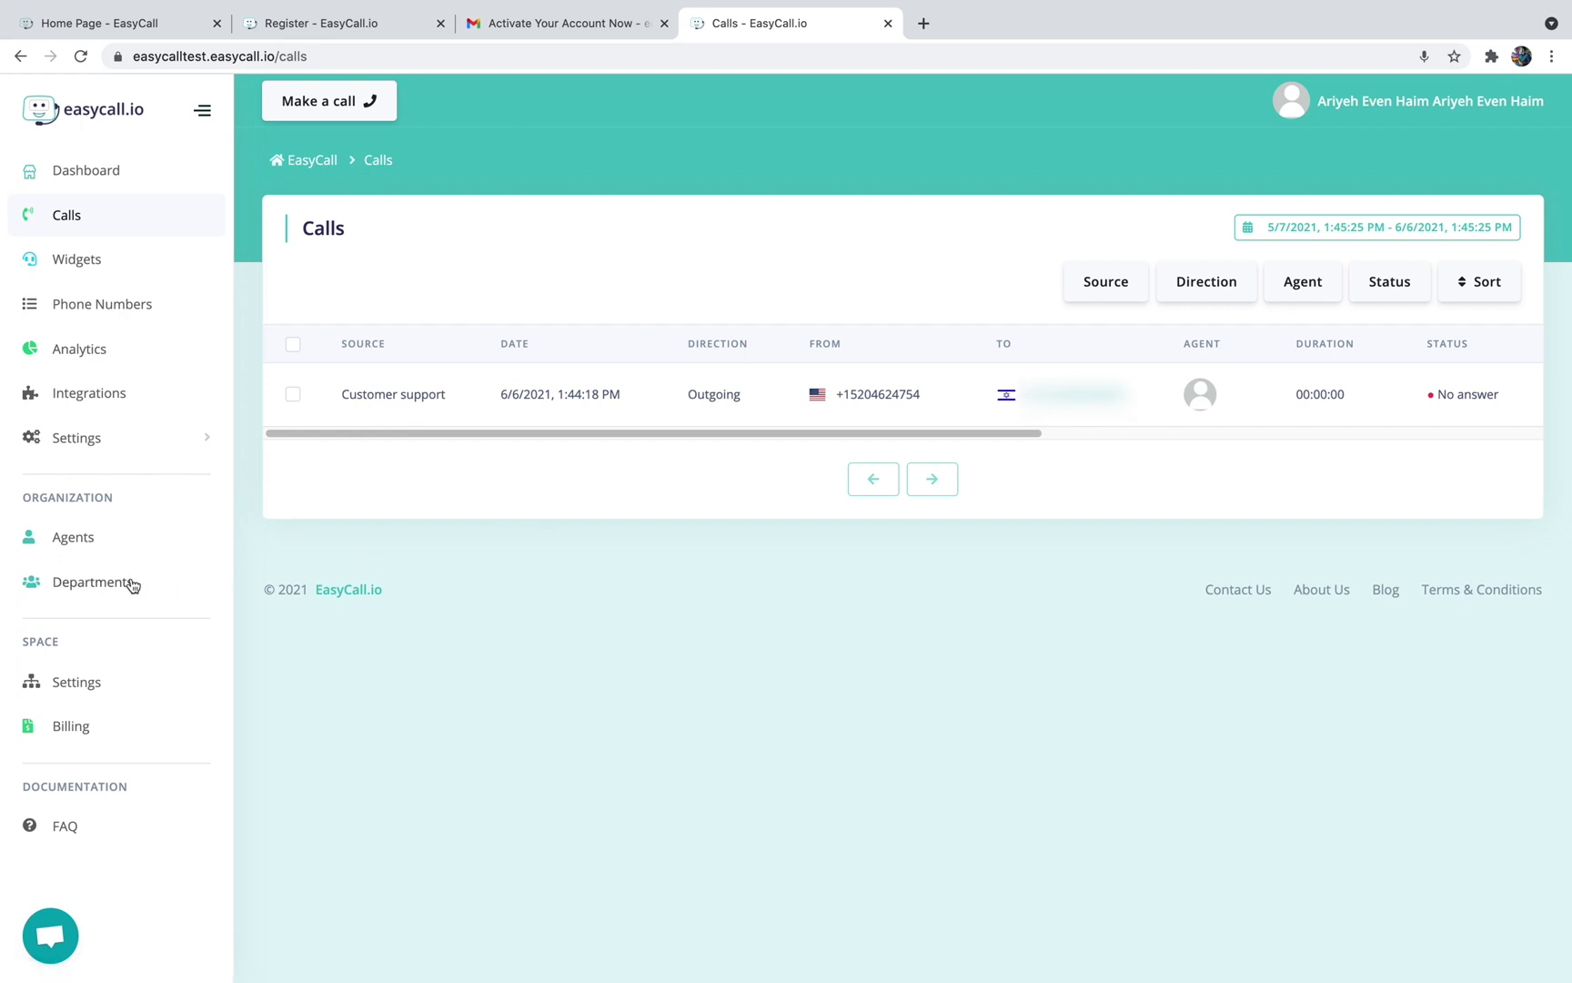
# Create the Sales department described as 'Calls for the sales team', with no agents
pyautogui.click(102, 587)
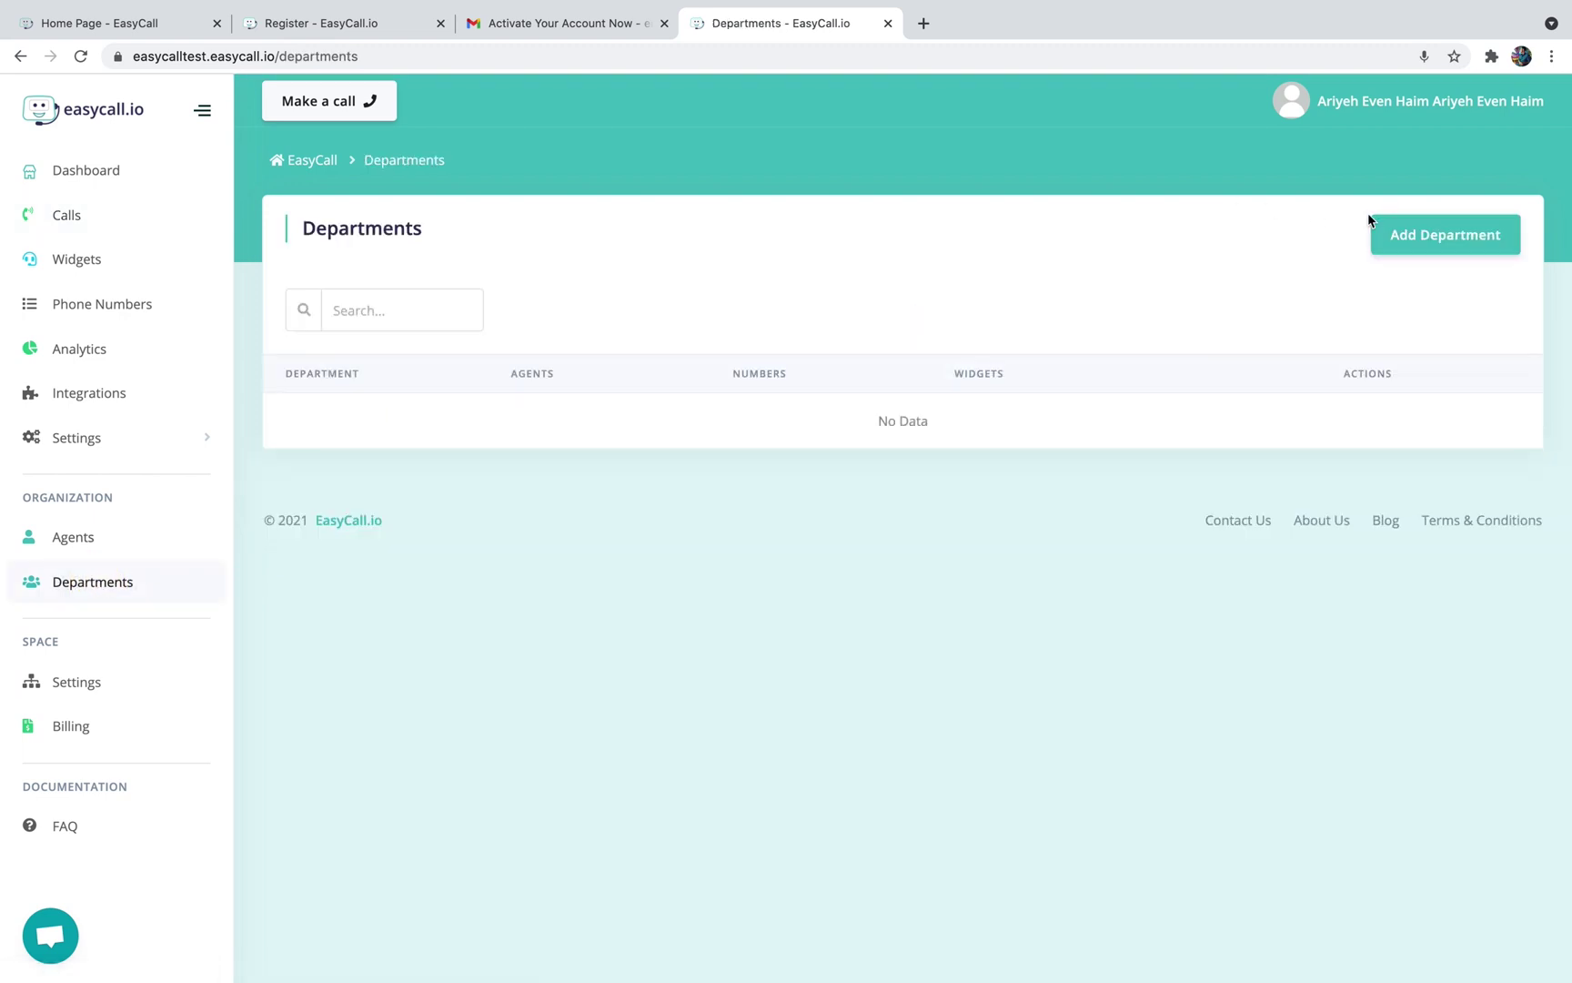
pyautogui.click(1415, 224)
pyautogui.click(701, 430)
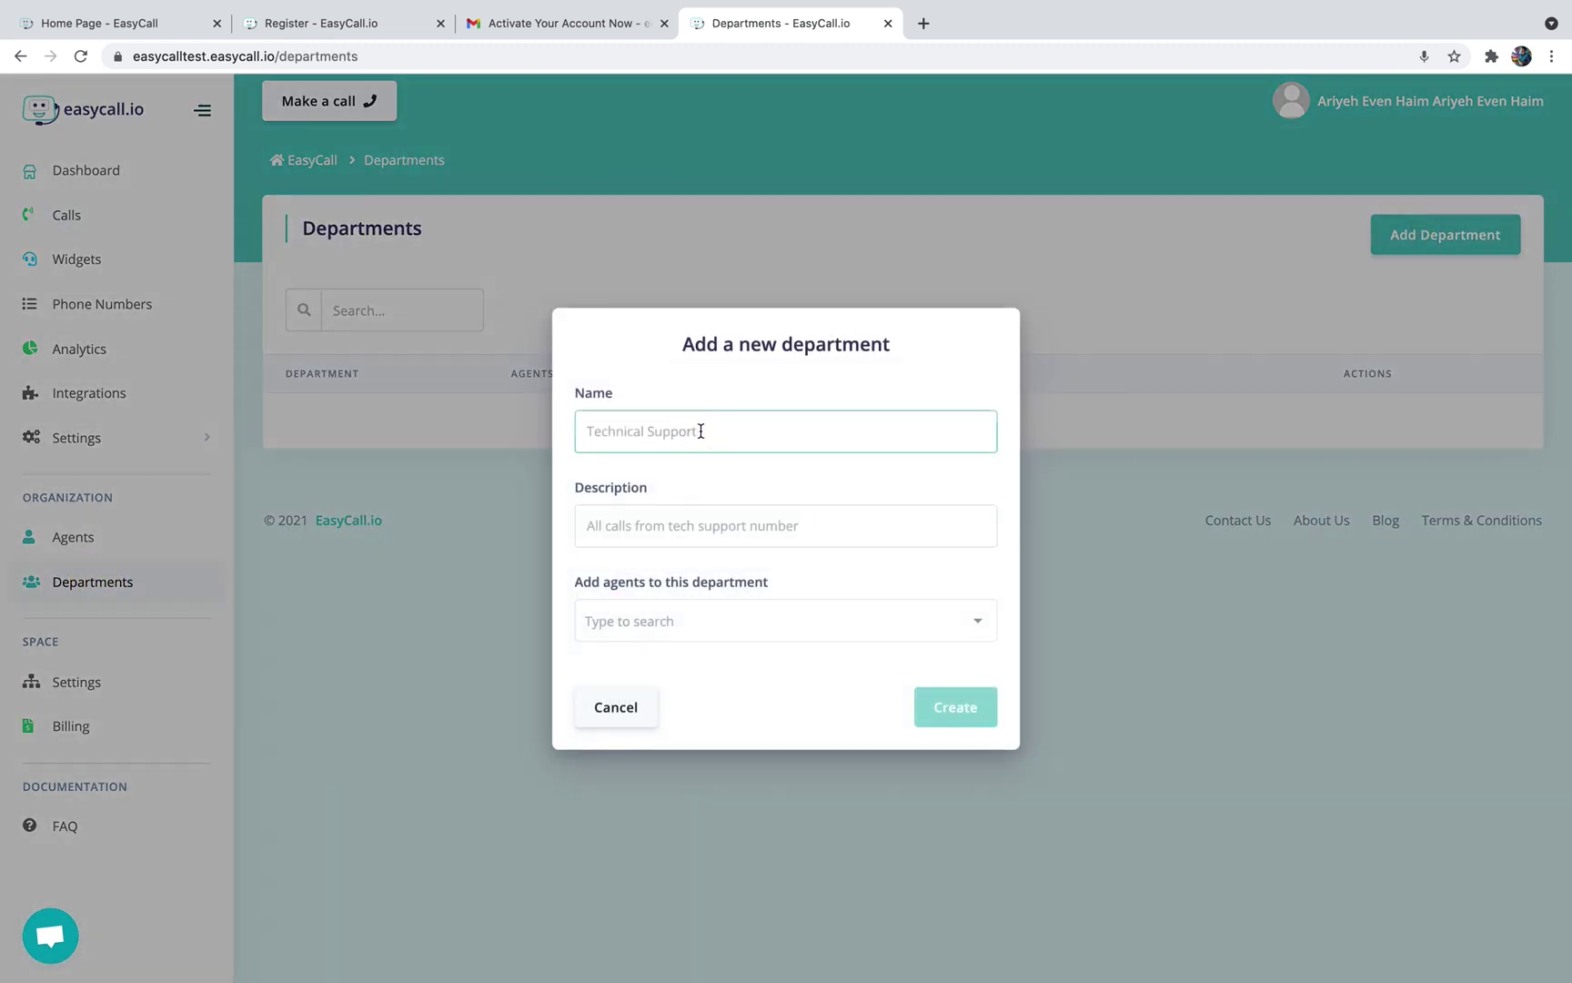
pyautogui.write('Sales')
pyautogui.click(695, 526)
pyautogui.write('Calls for the sales team')
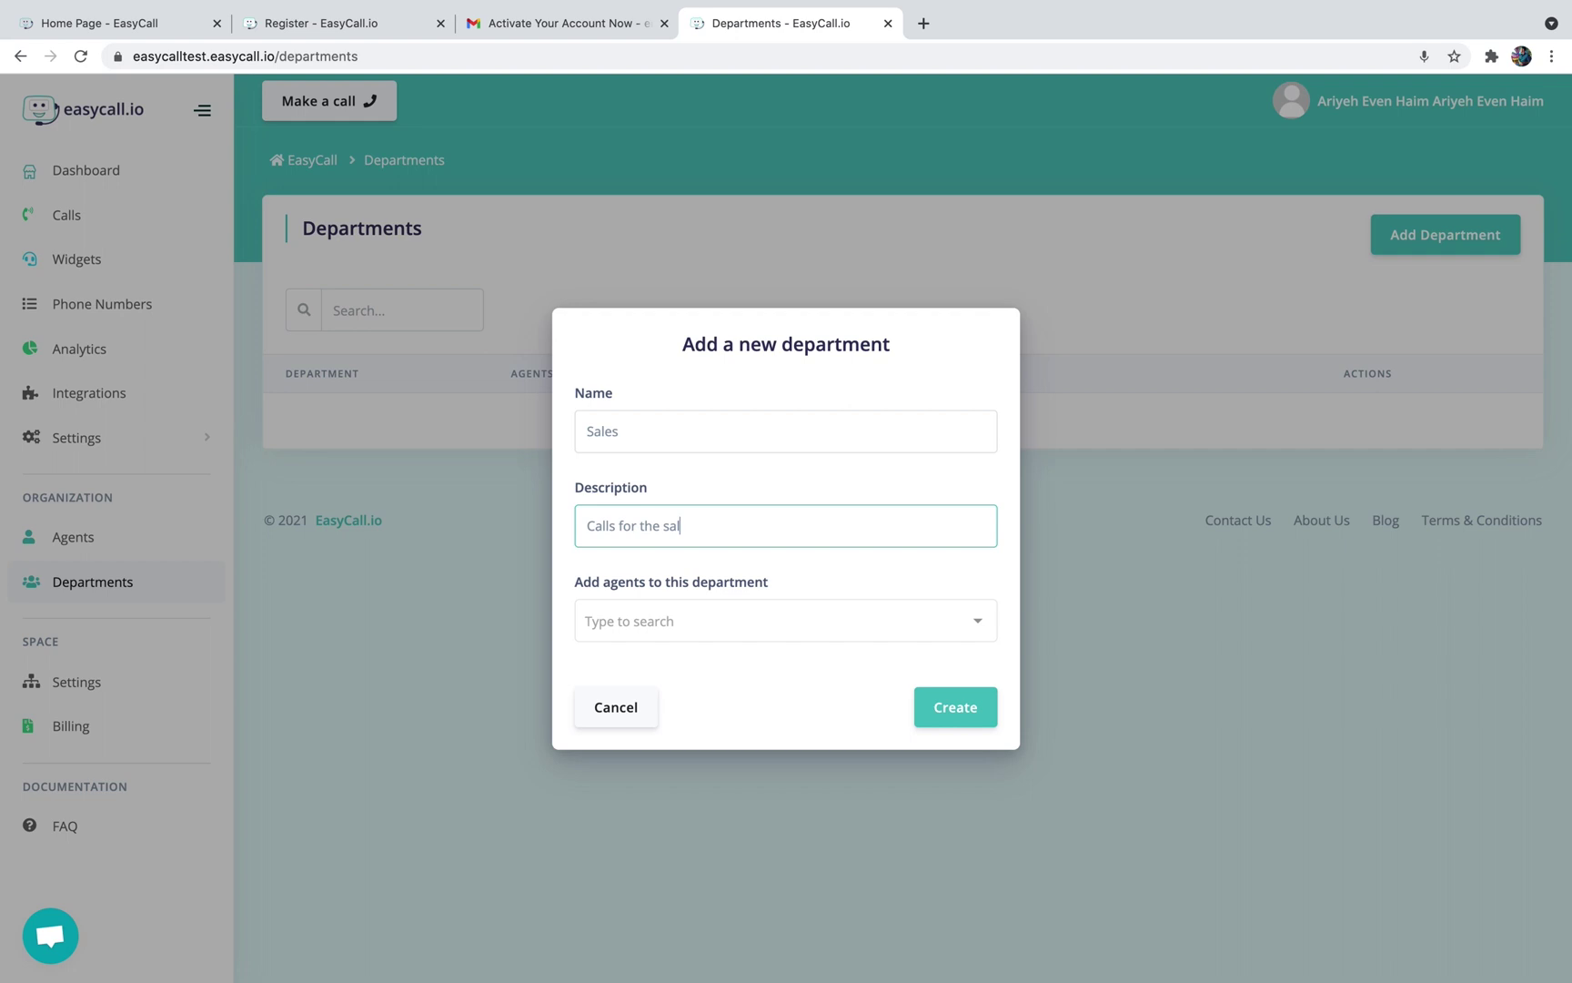
pyautogui.click(697, 621)
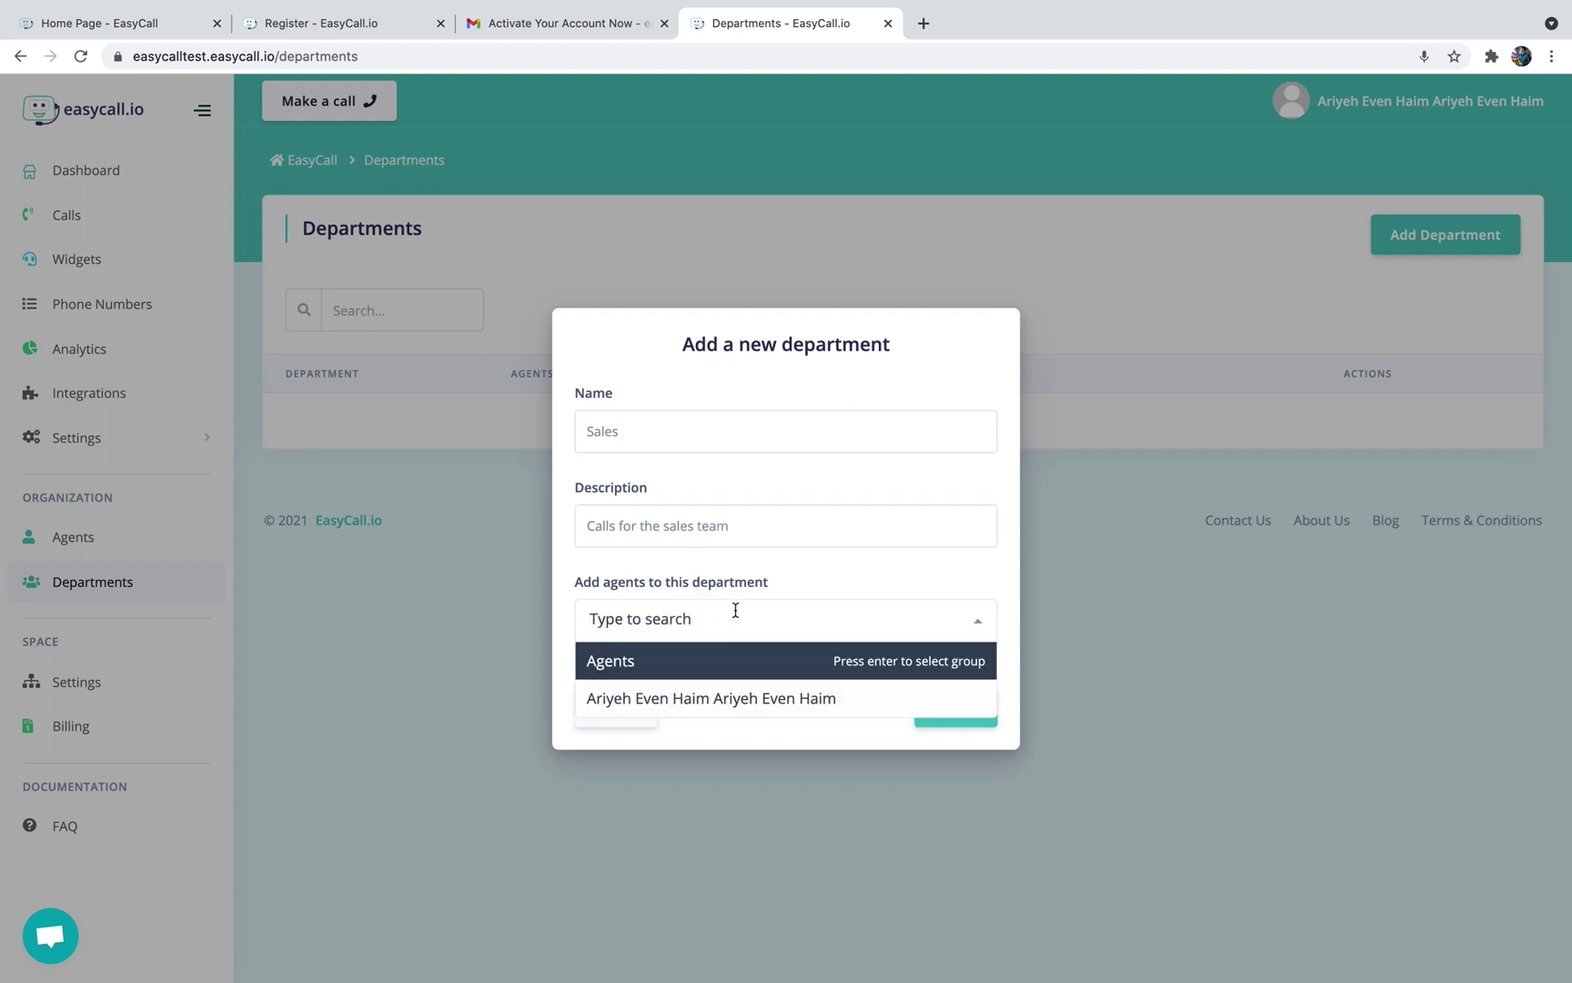
pyautogui.click(743, 579)
pyautogui.click(705, 618)
pyautogui.click(757, 581)
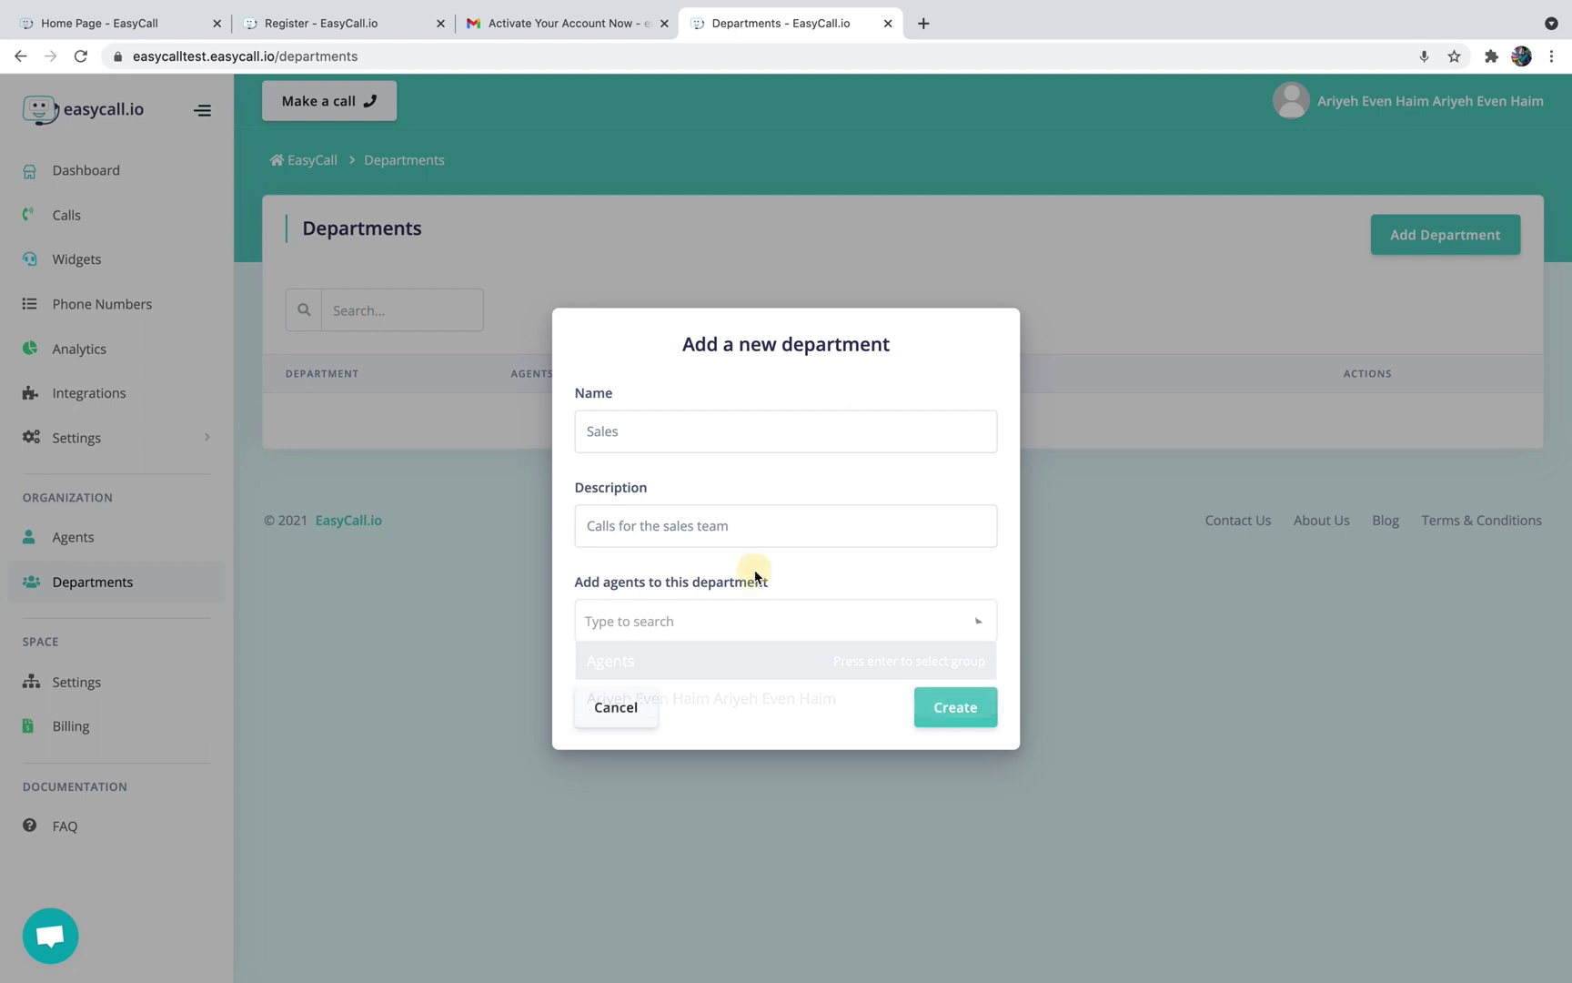
pyautogui.click(953, 706)
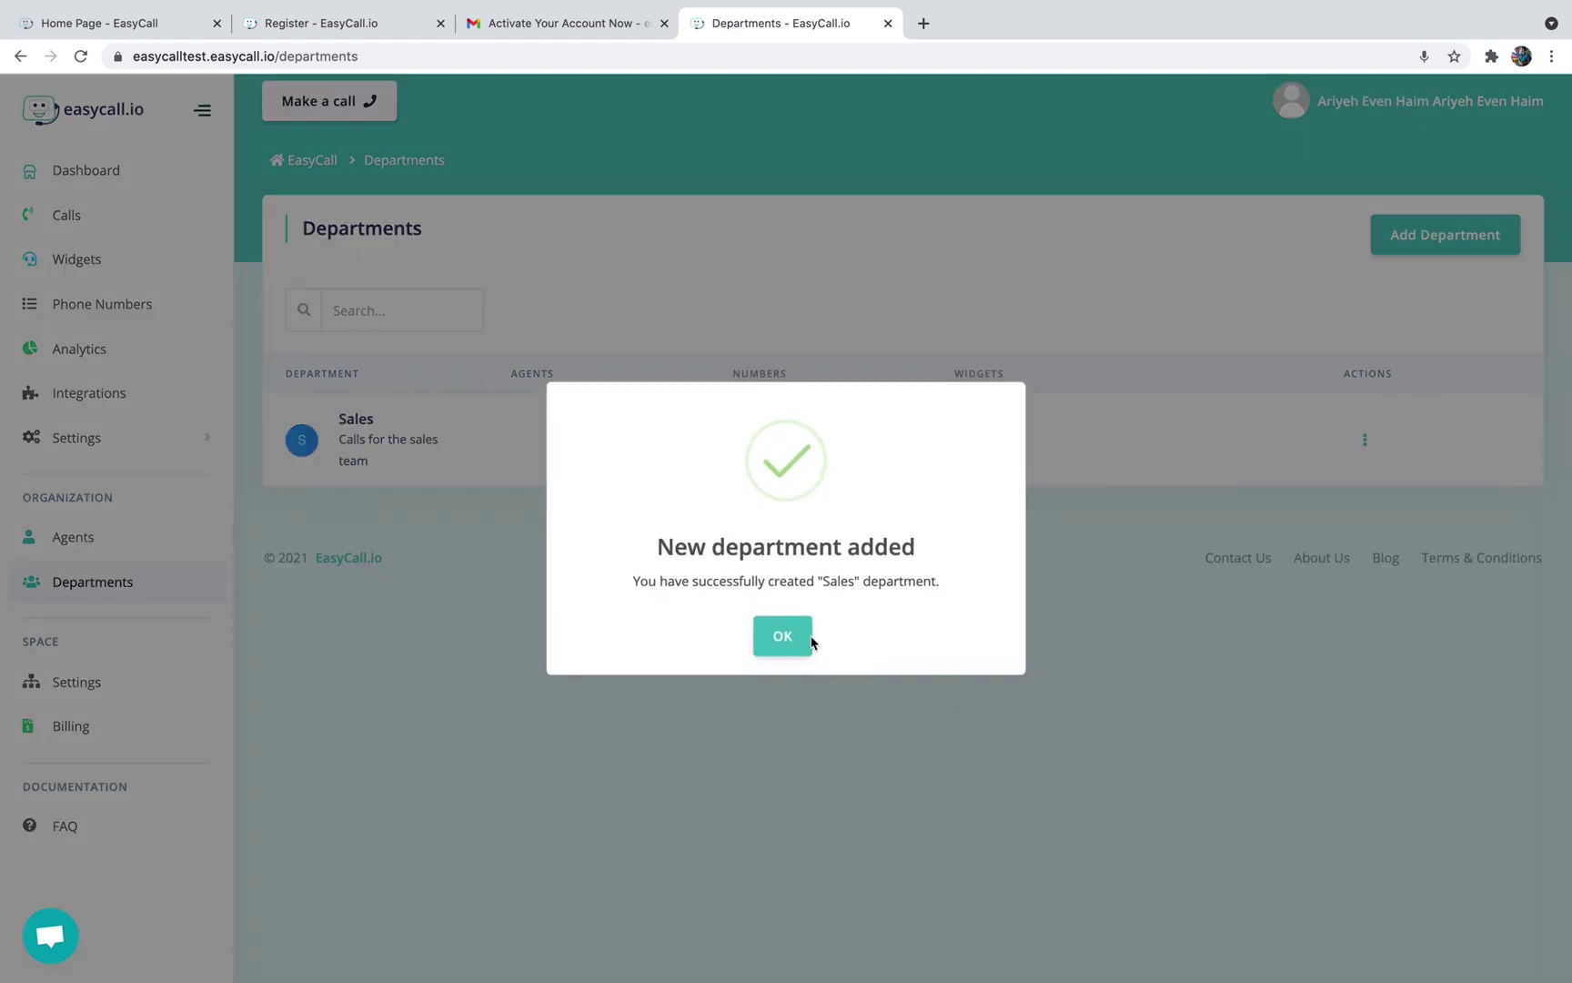
pyautogui.click(782, 637)
# Create the Support department, 'Calls for the support team', with the account owner as agent
pyautogui.click(1410, 239)
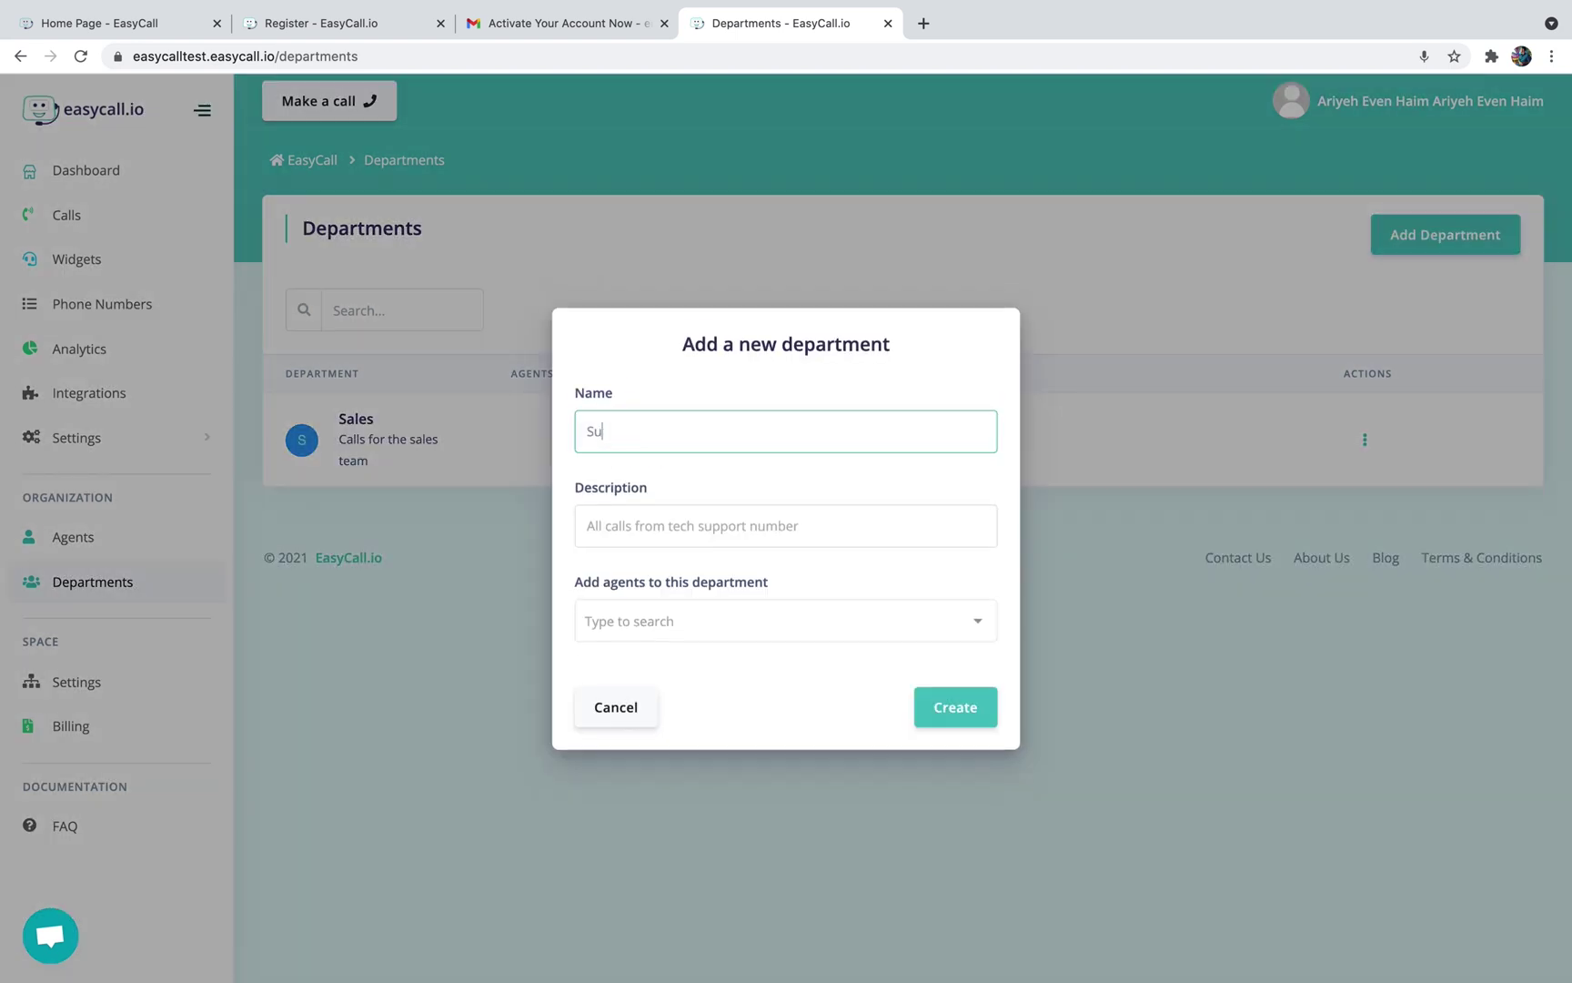
pyautogui.click(628, 523)
pyautogui.write('Calls for the support team')
pyautogui.click(638, 618)
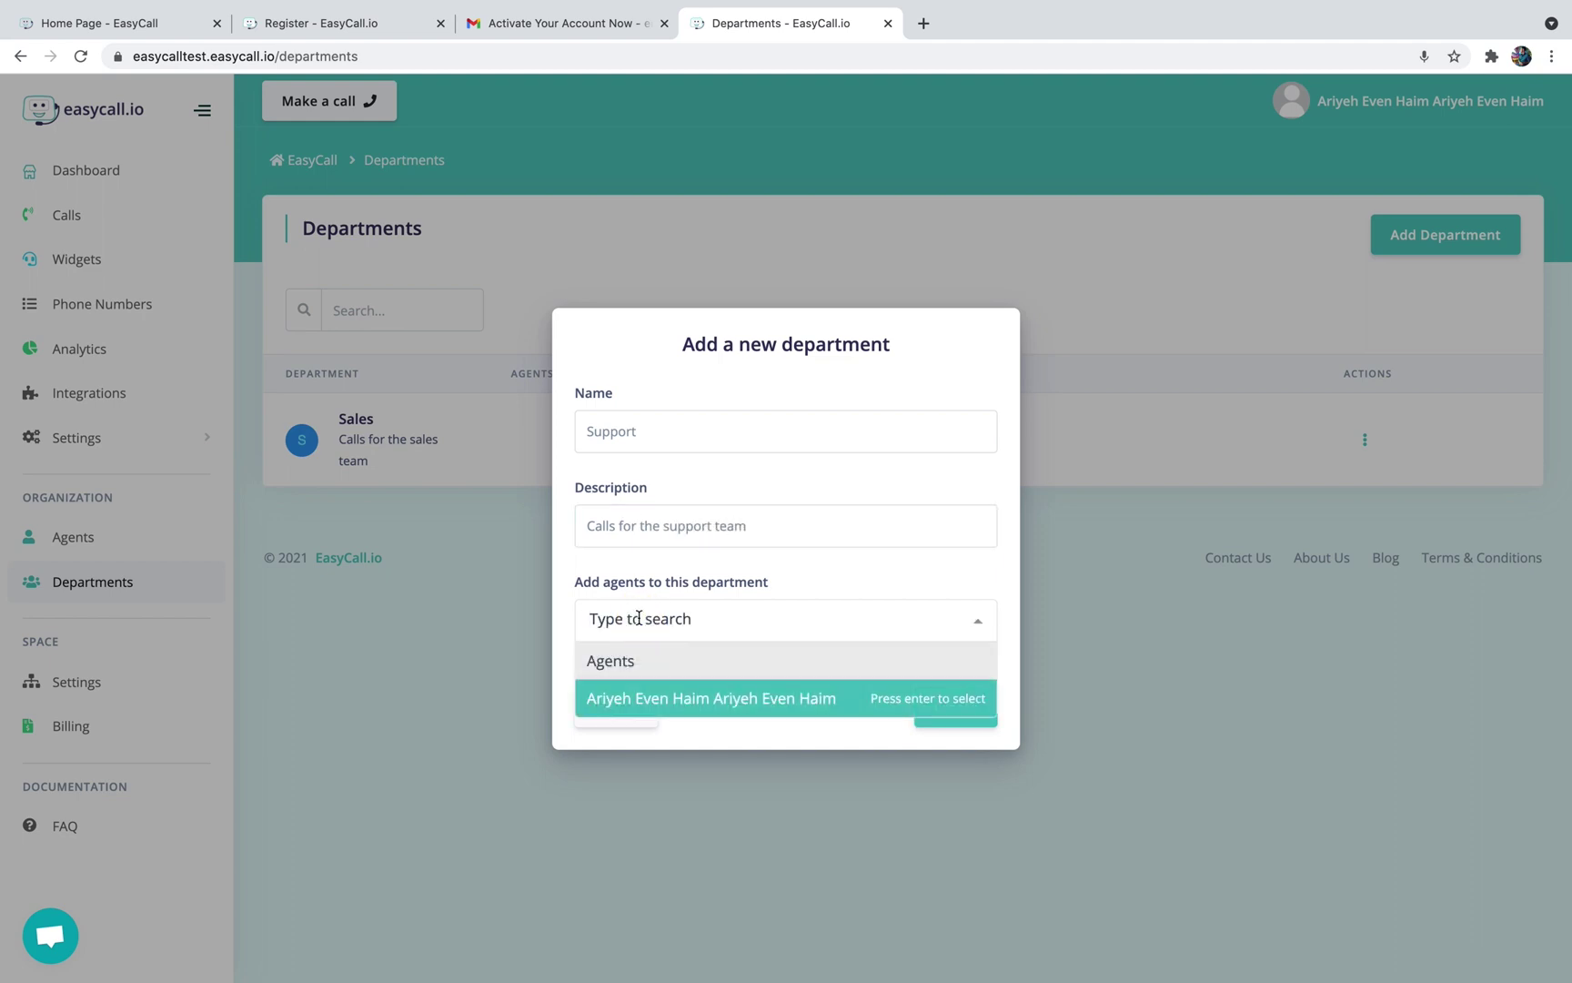
pyautogui.click(644, 695)
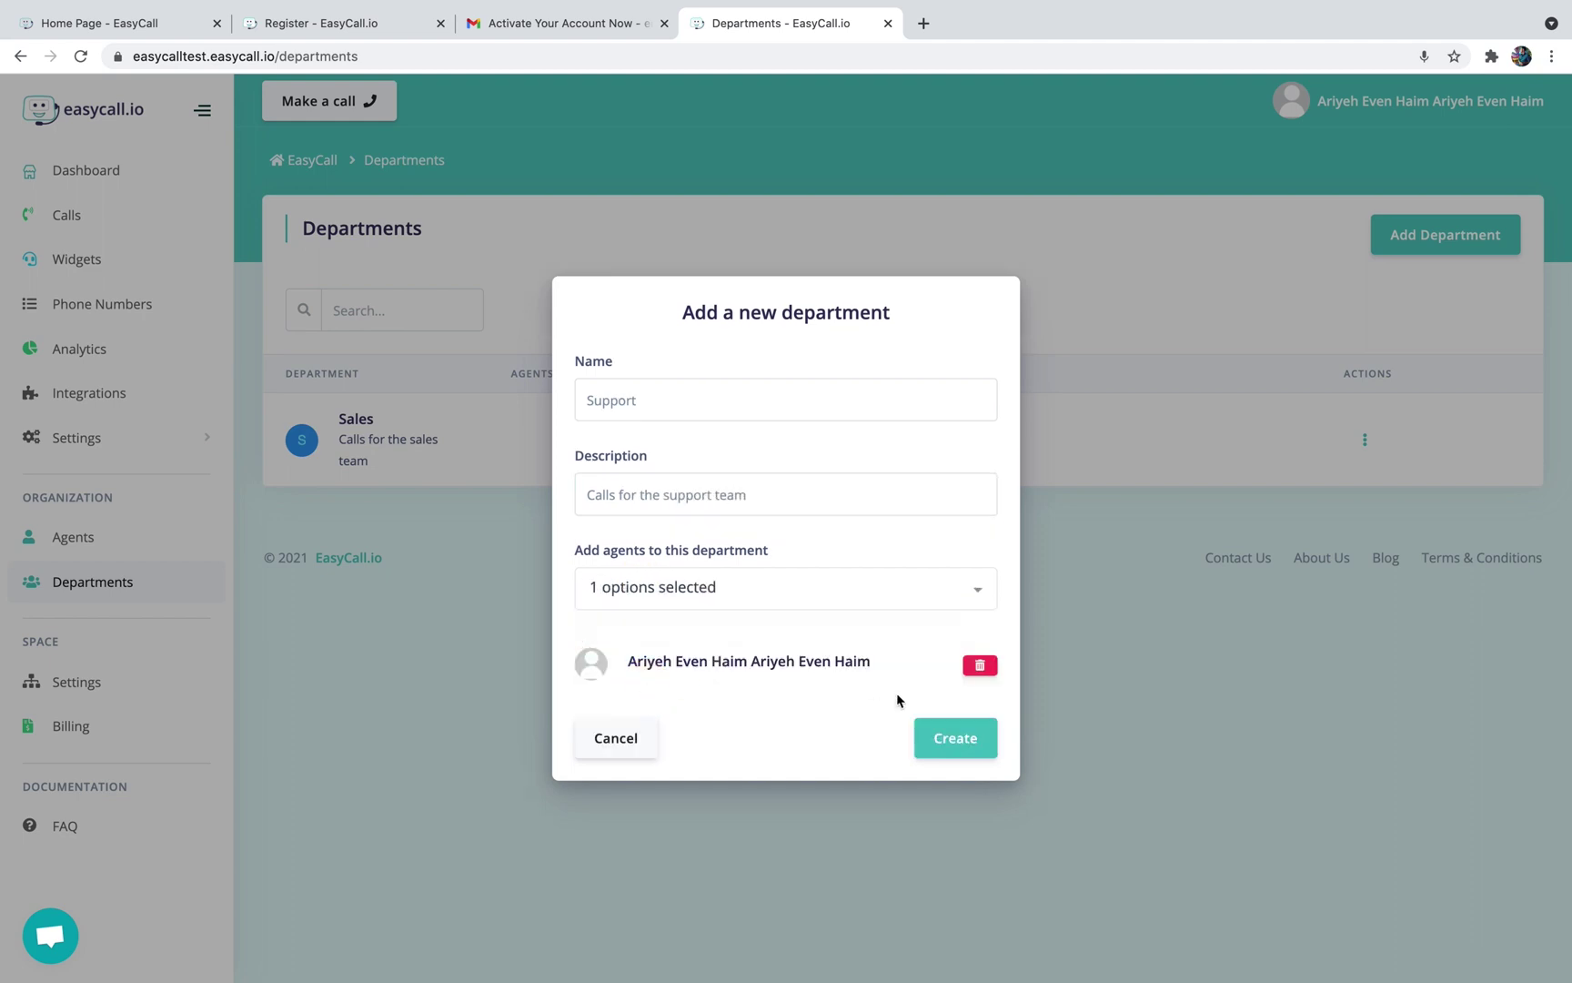
pyautogui.click(970, 751)
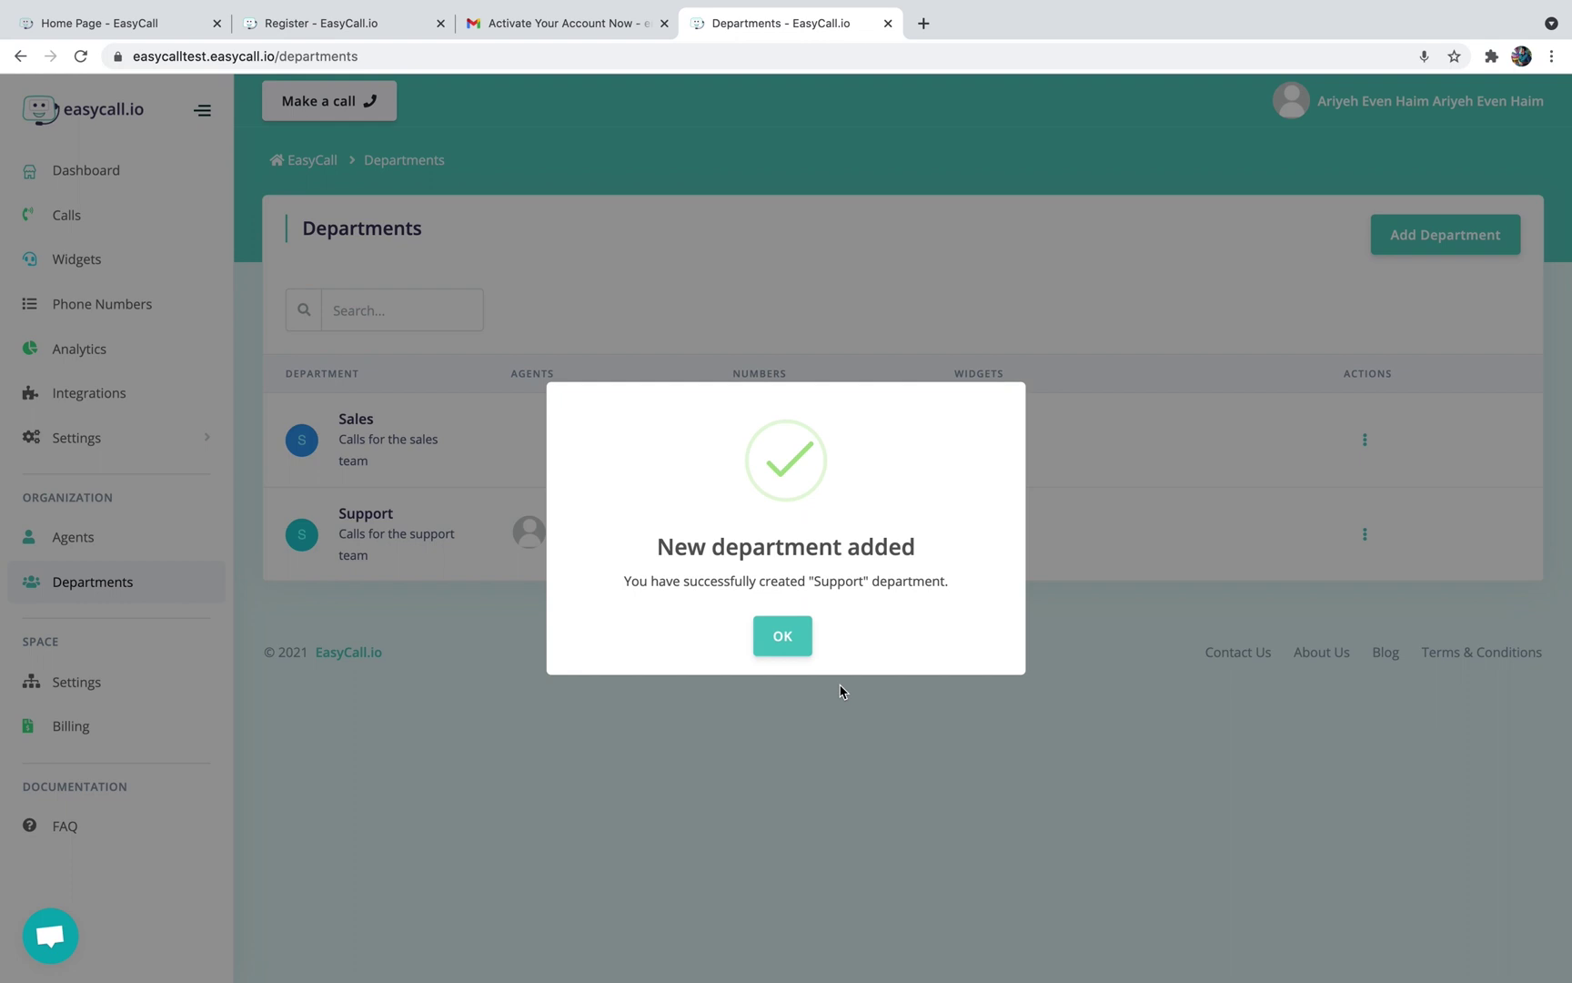
pyautogui.click(775, 648)
pyautogui.moveTo(526, 538)
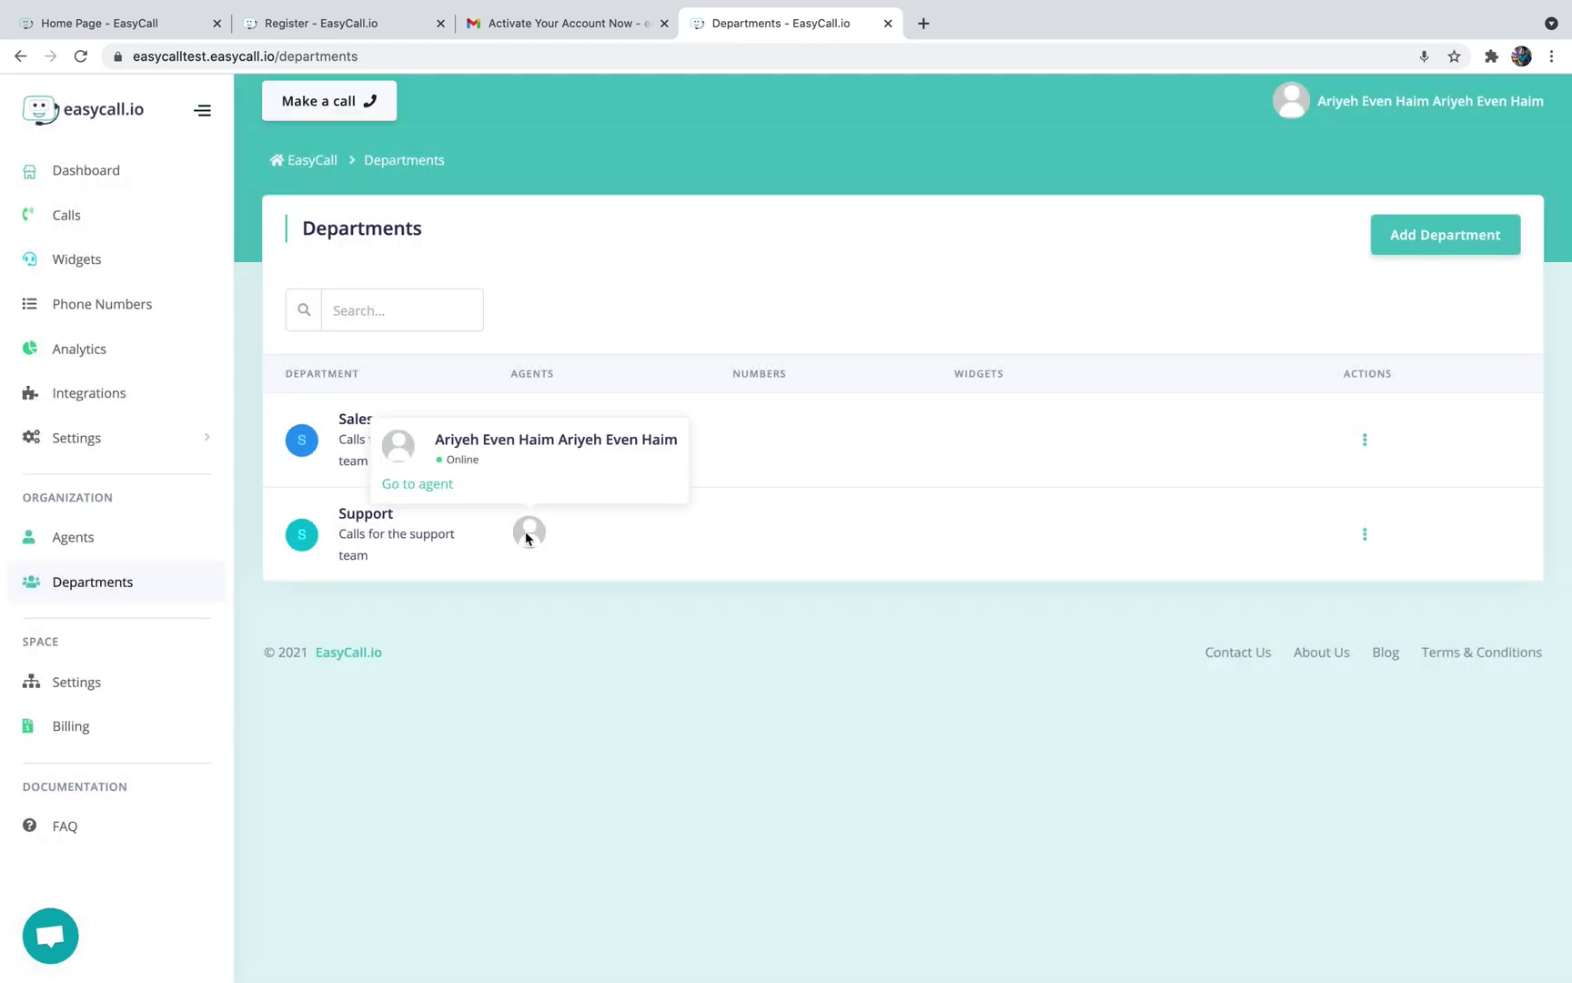
pyautogui.click(1365, 439)
pyautogui.click(1173, 564)
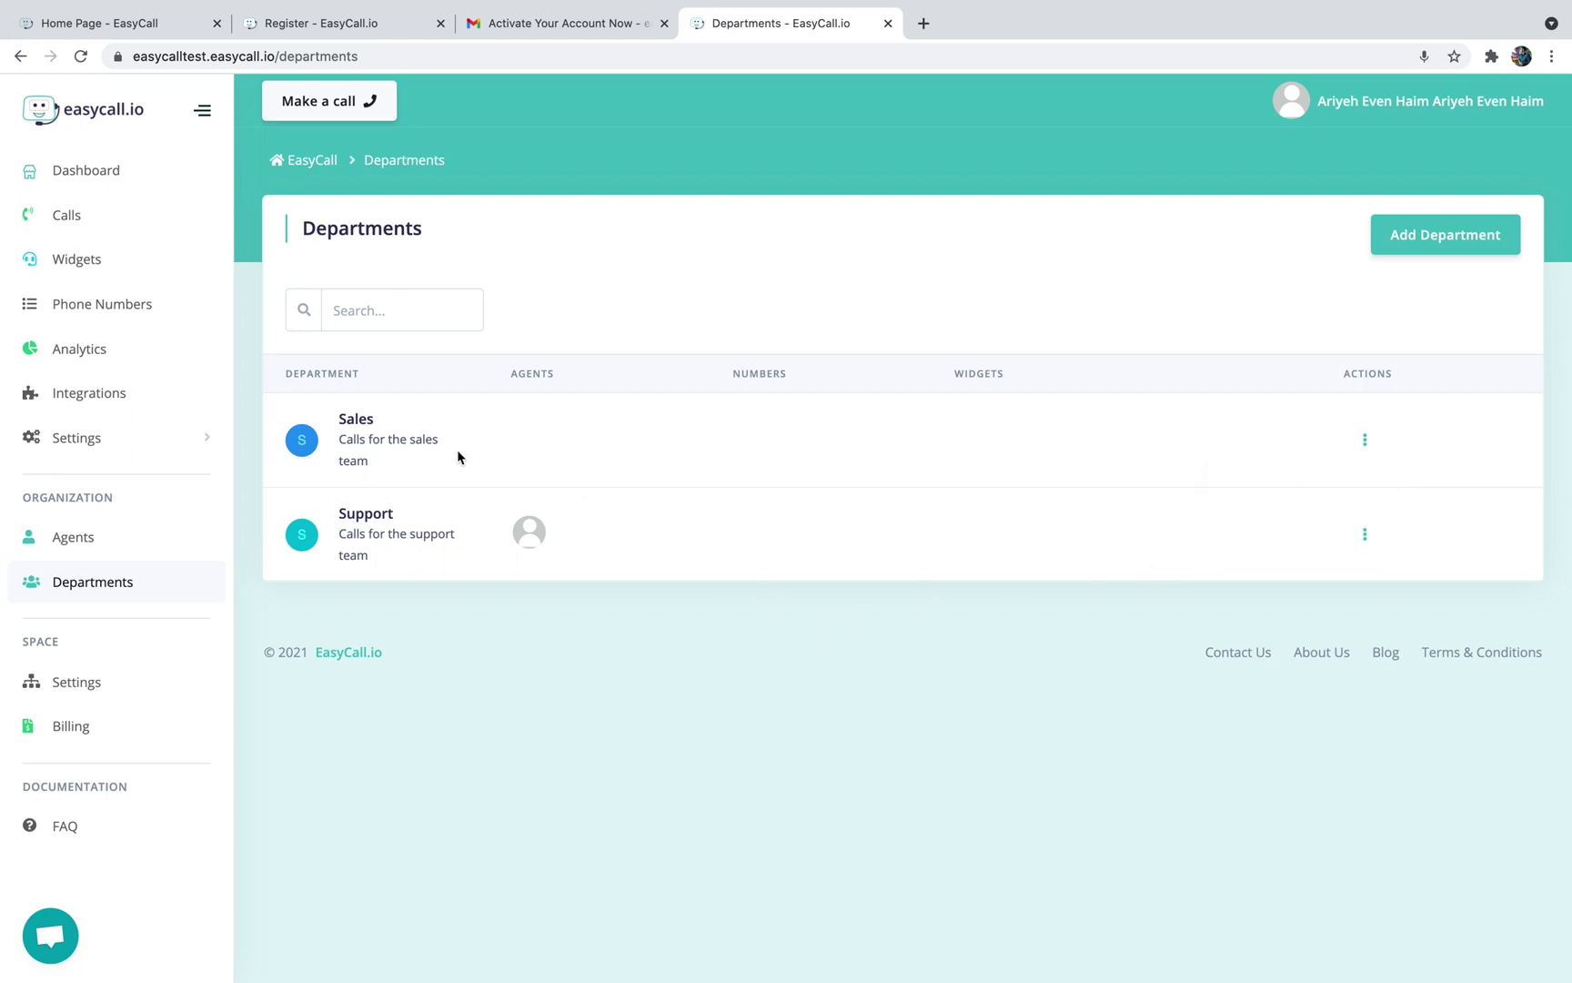
# Invite a new agent by e-mail, assigned to both Sales and Support, and send the invitation
pyautogui.click(82, 535)
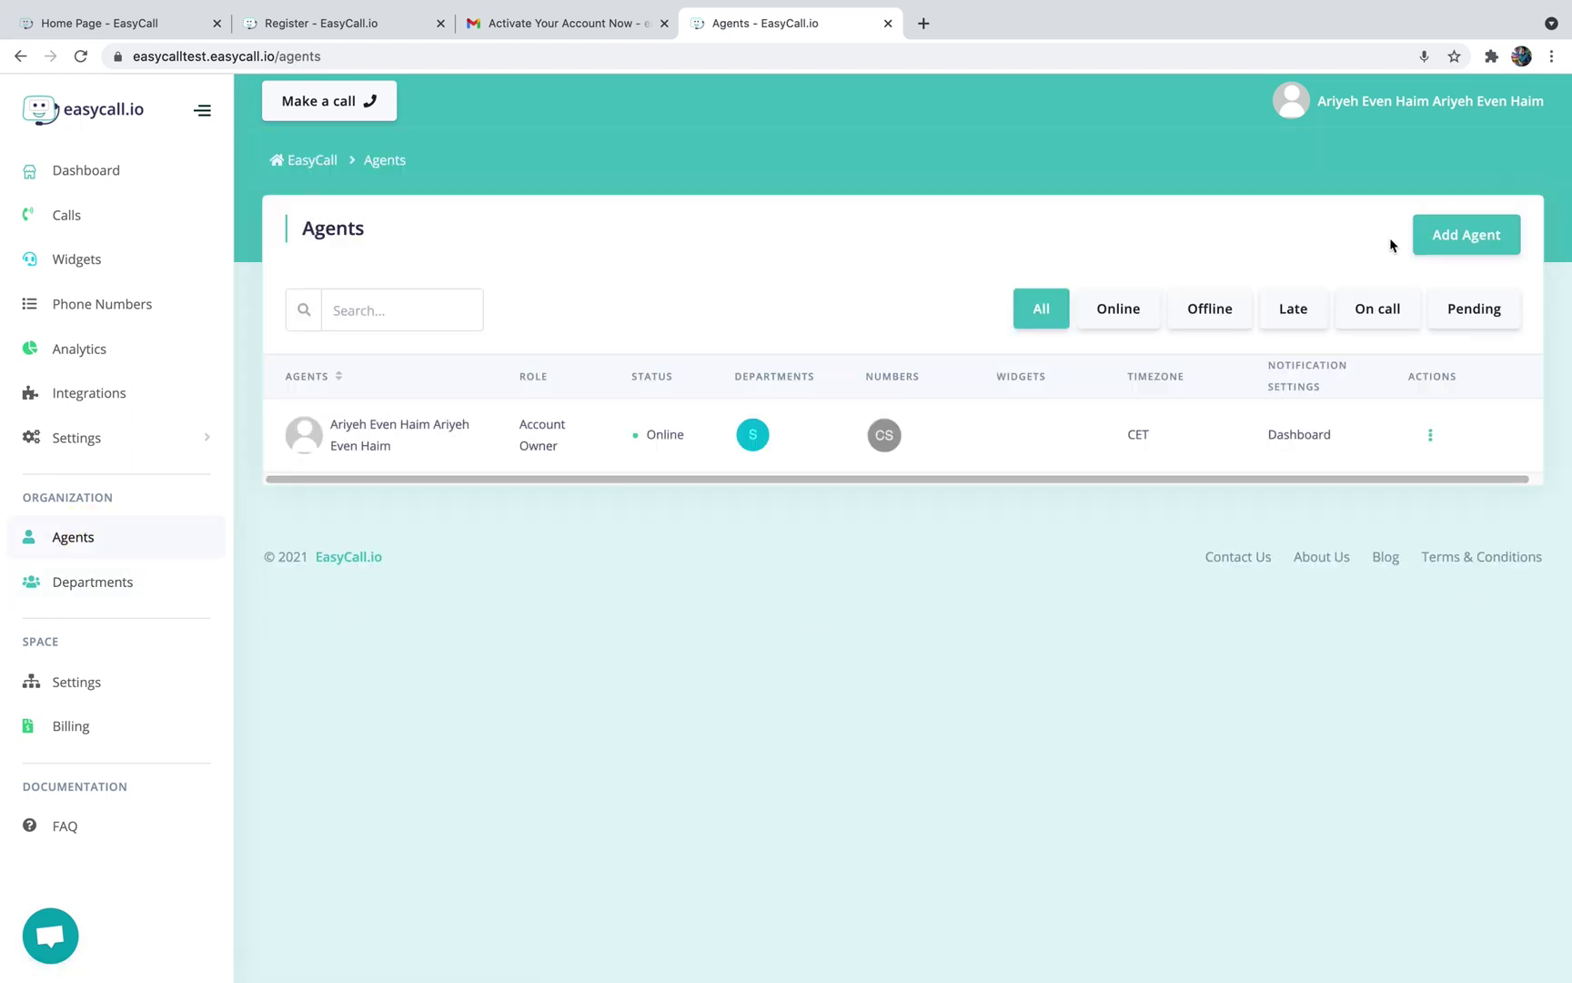
pyautogui.click(1446, 236)
pyautogui.click(703, 469)
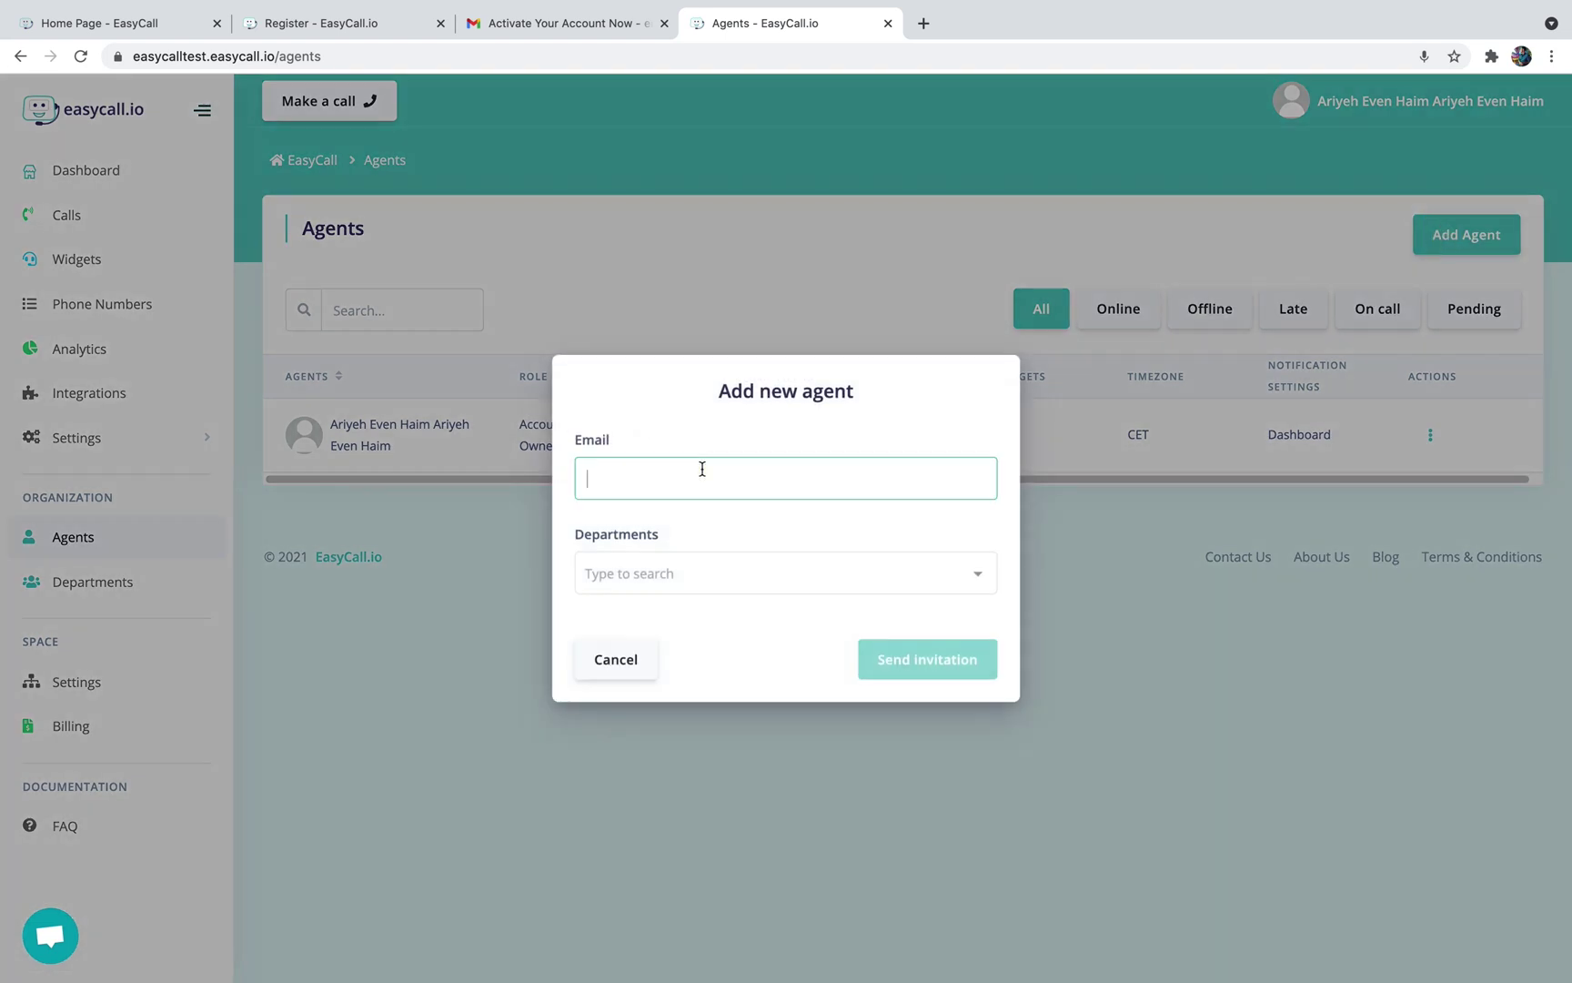
pyautogui.click(651, 572)
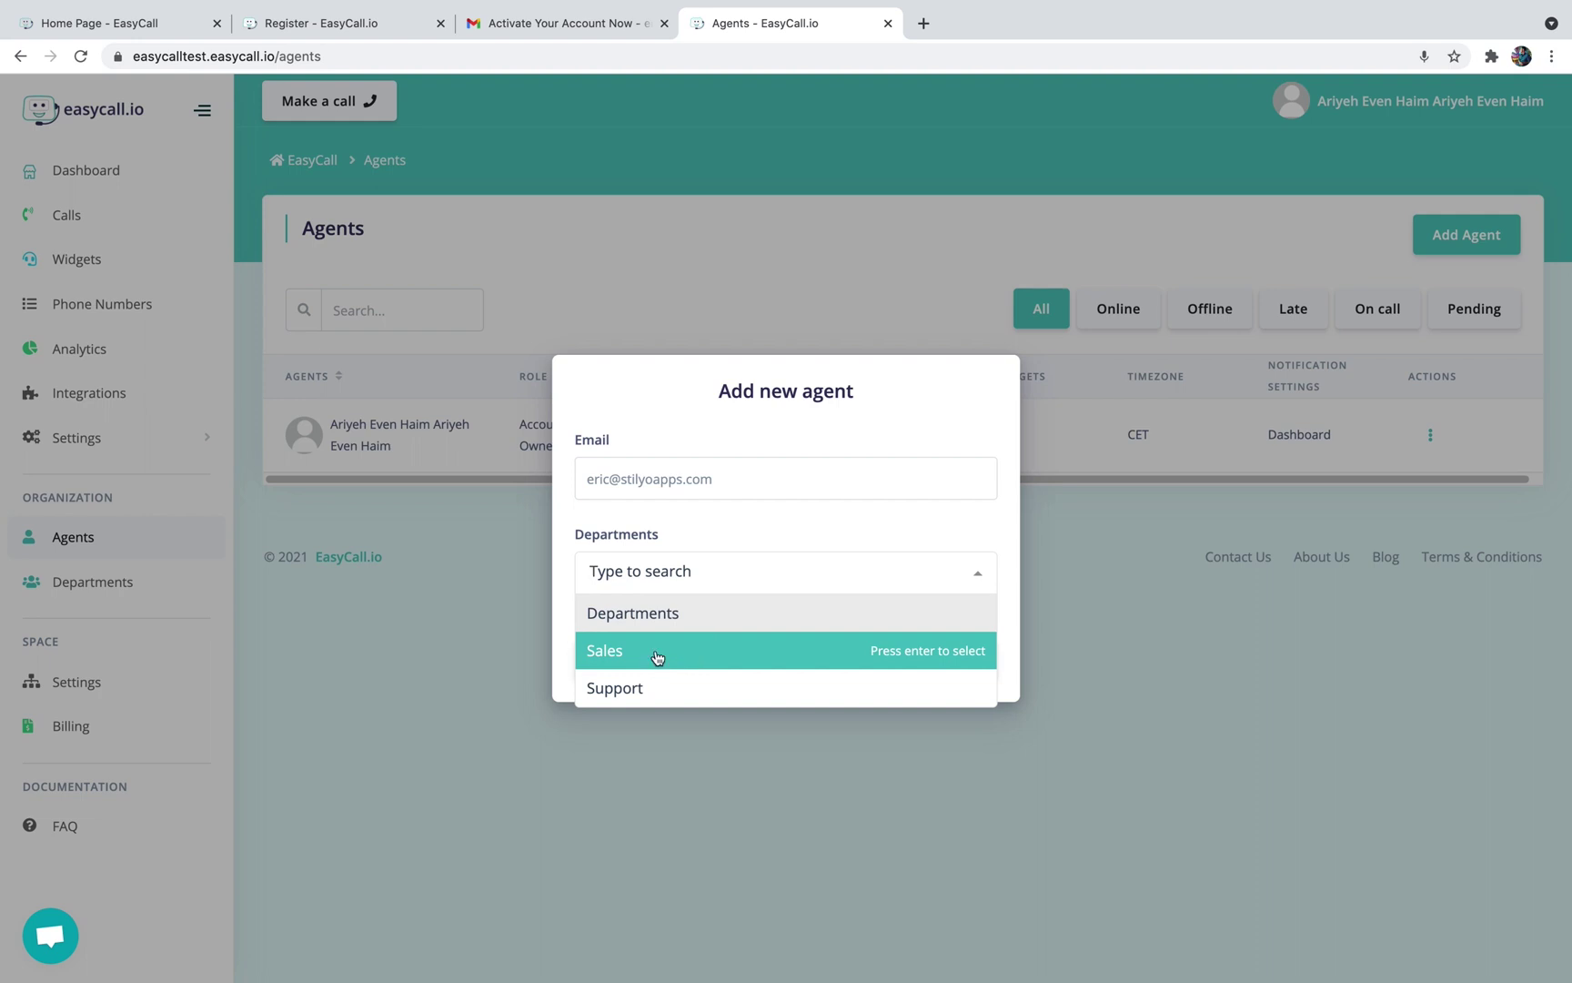
pyautogui.click(657, 655)
pyautogui.click(678, 532)
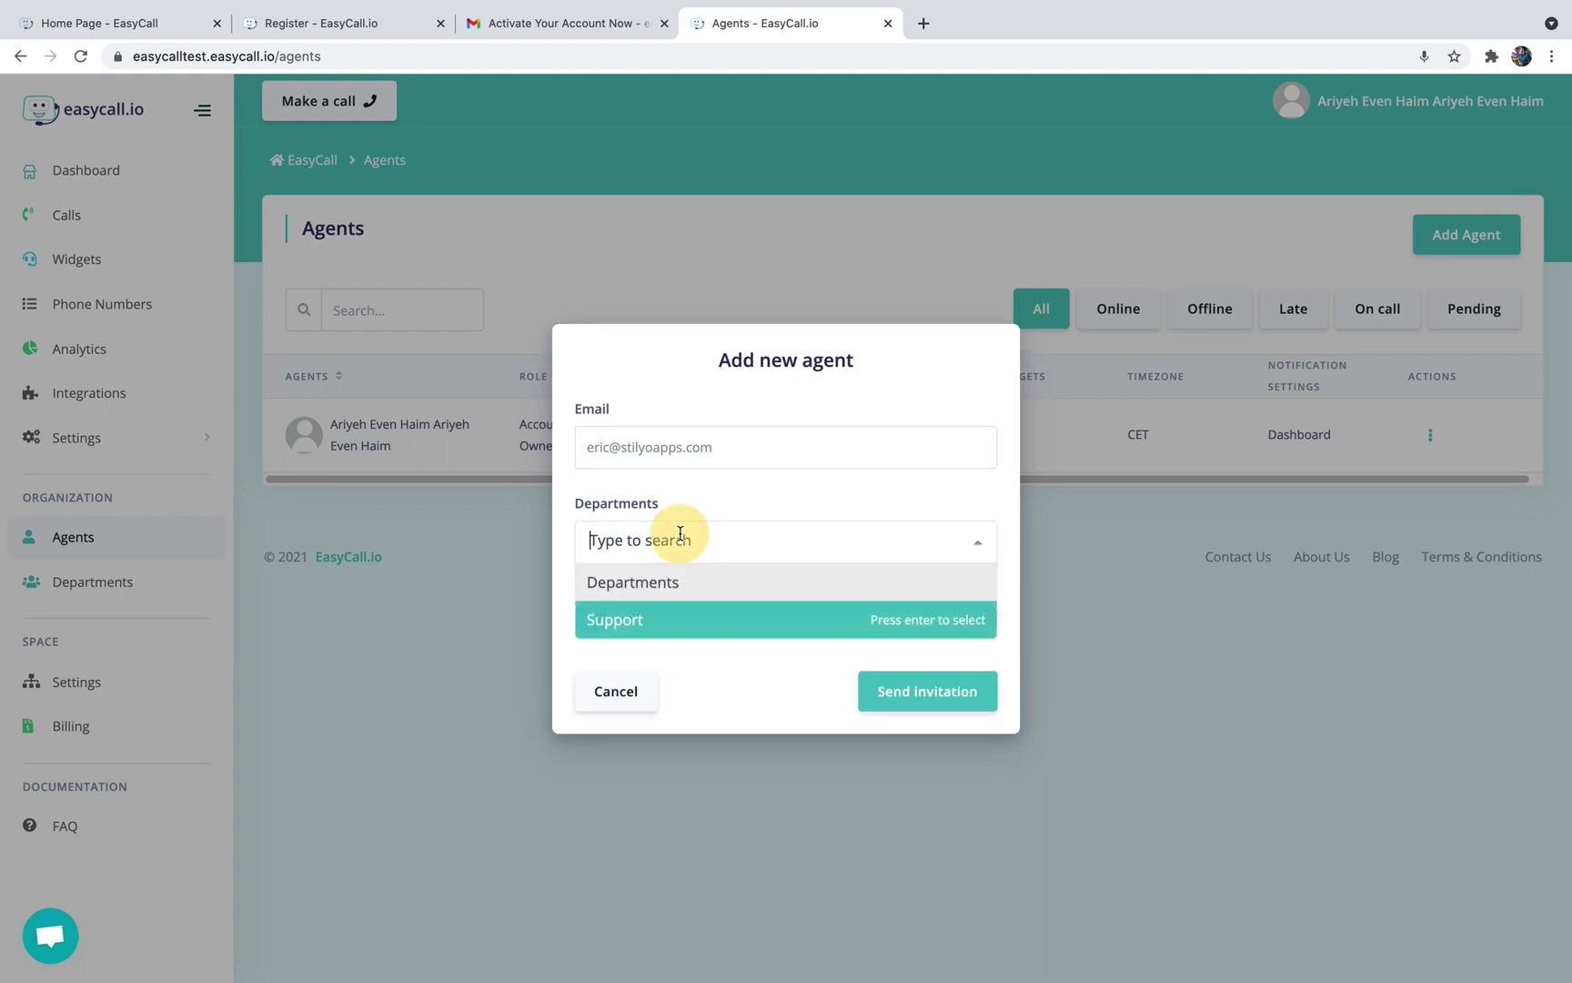
pyautogui.click(577, 615)
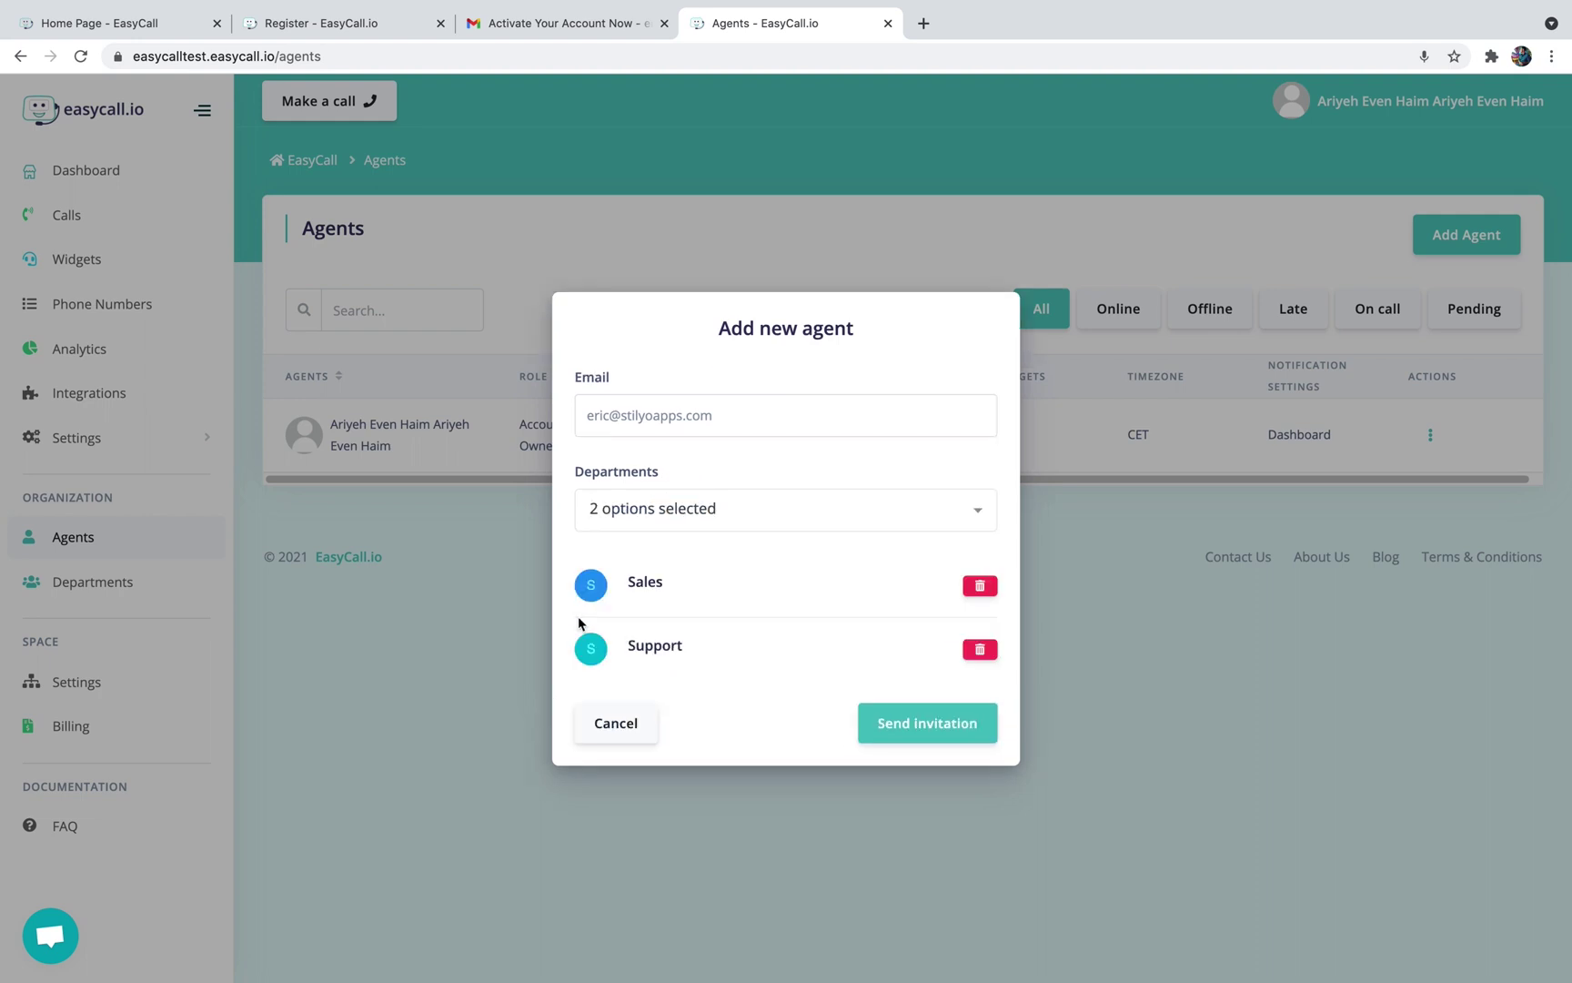
pyautogui.click(933, 719)
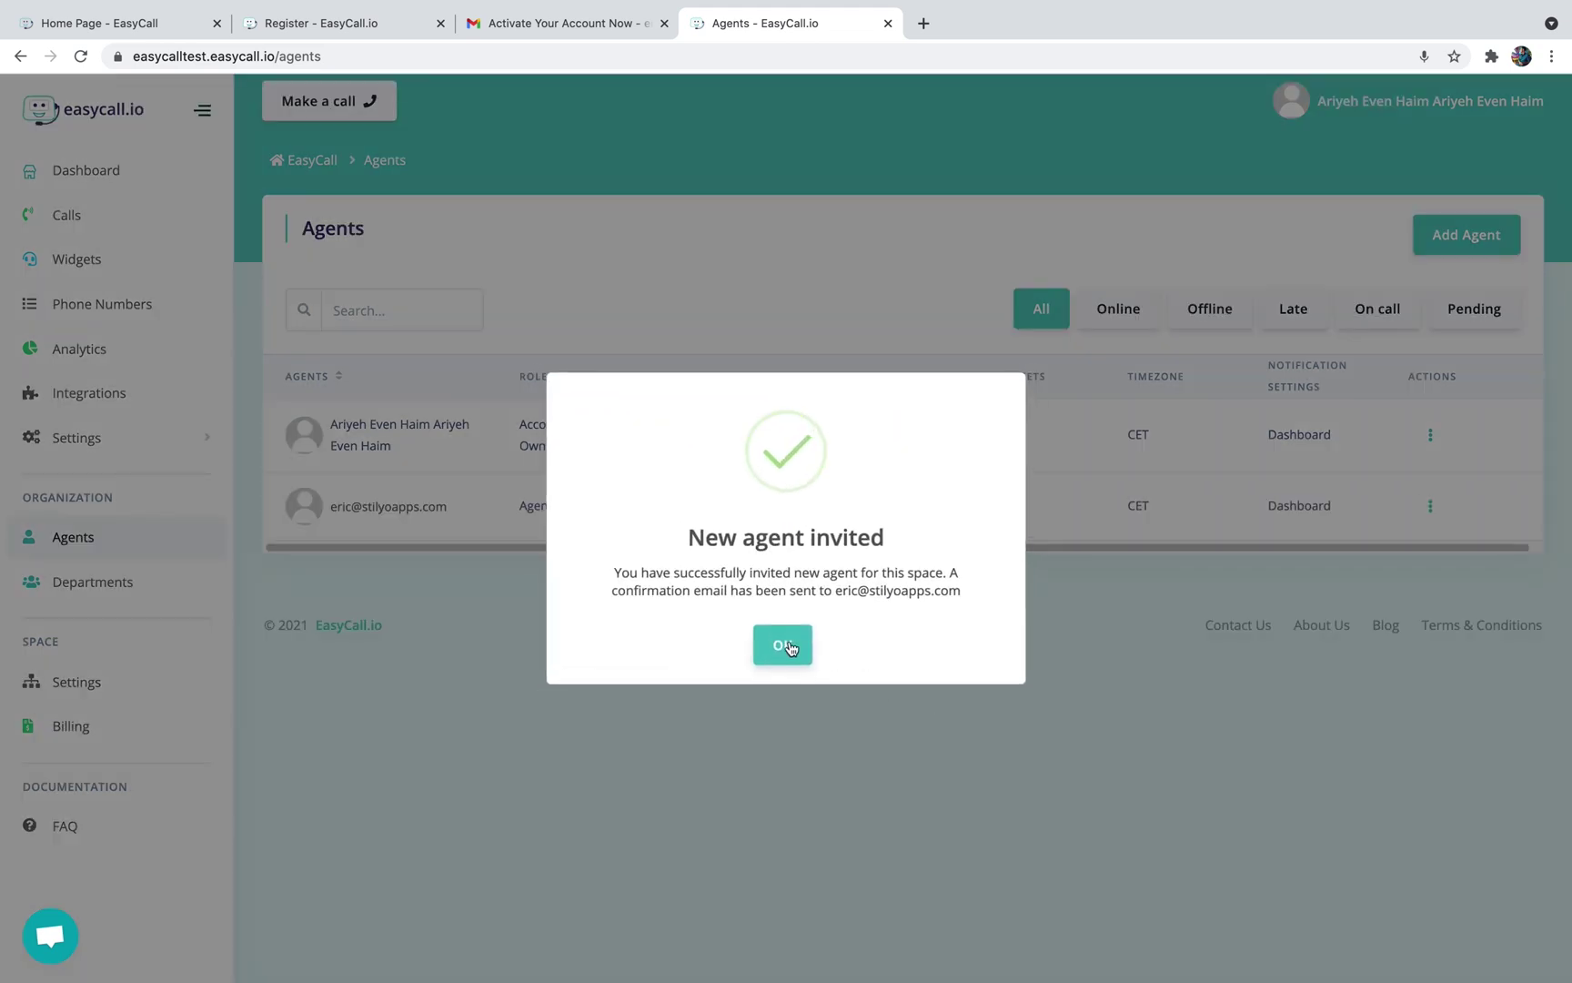
pyautogui.click(785, 646)
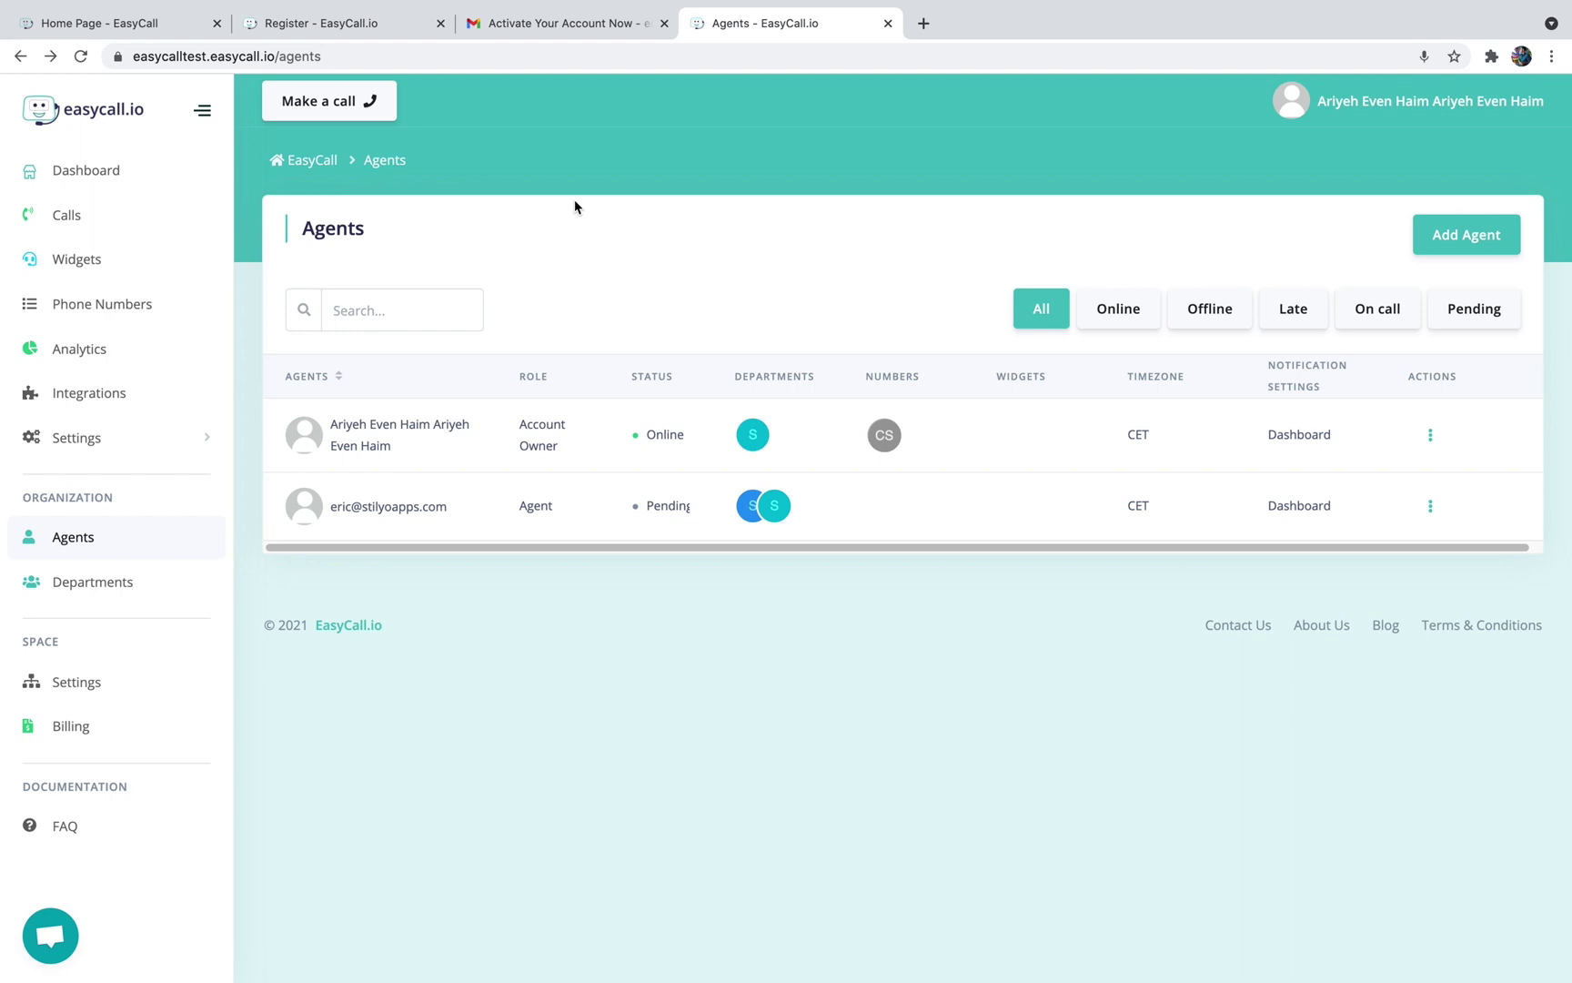
# Close the New agent invited popup, then open and close the help chat
pyautogui.click(431, 325)
pyautogui.click(61, 928)
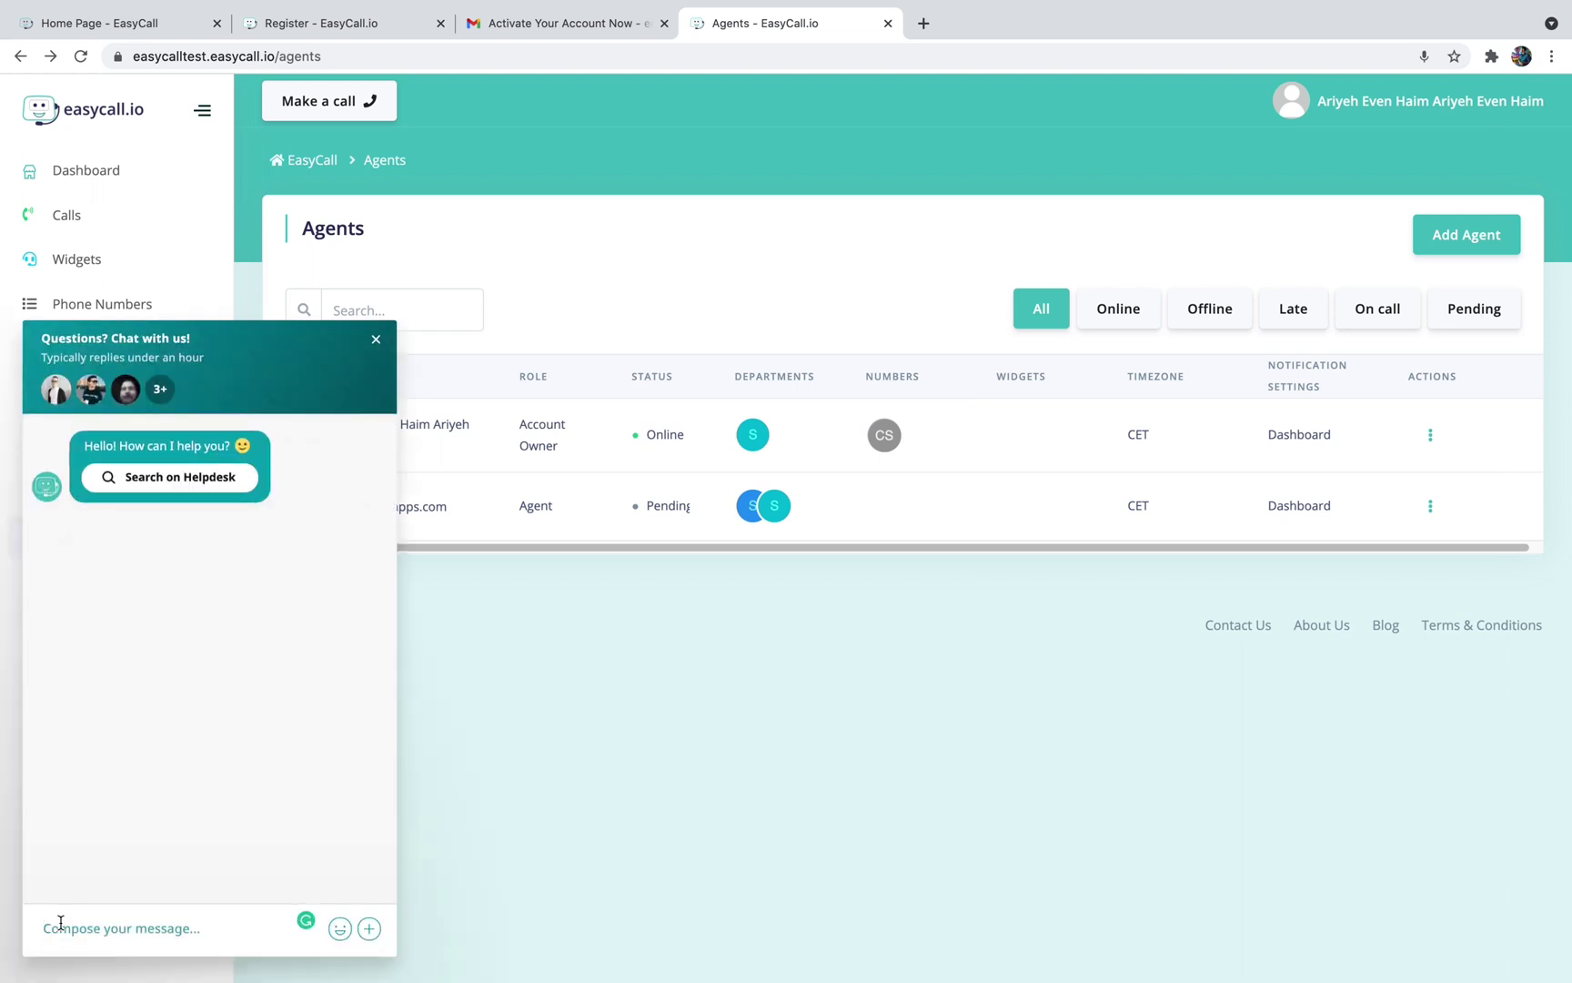
pyautogui.click(375, 341)
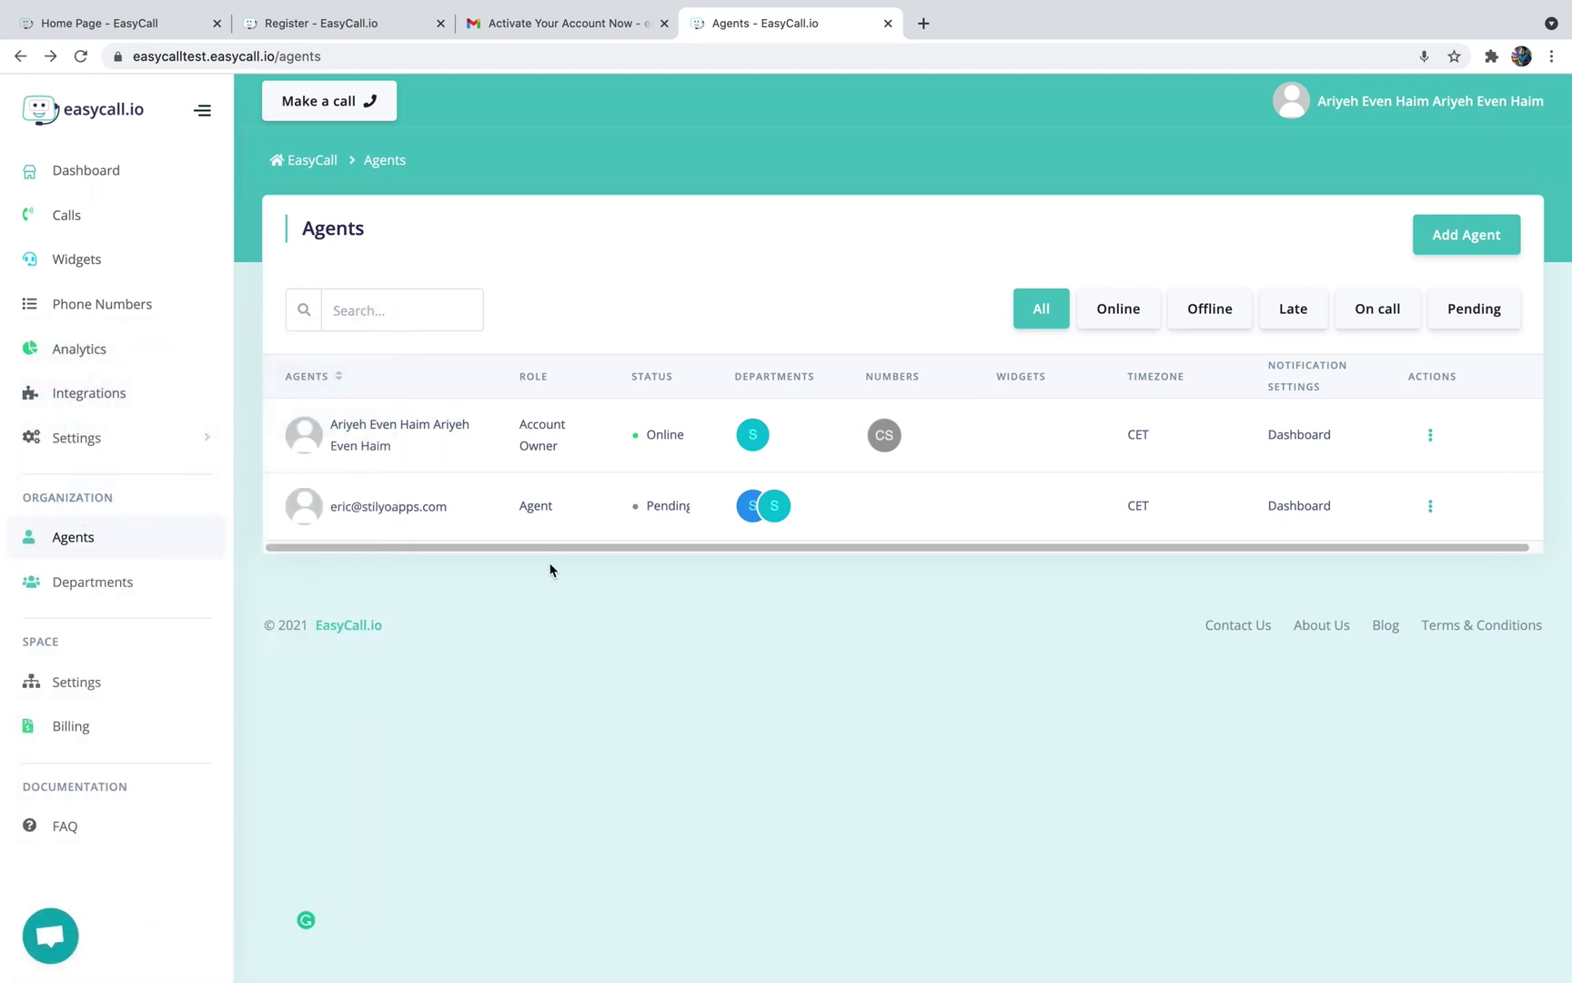